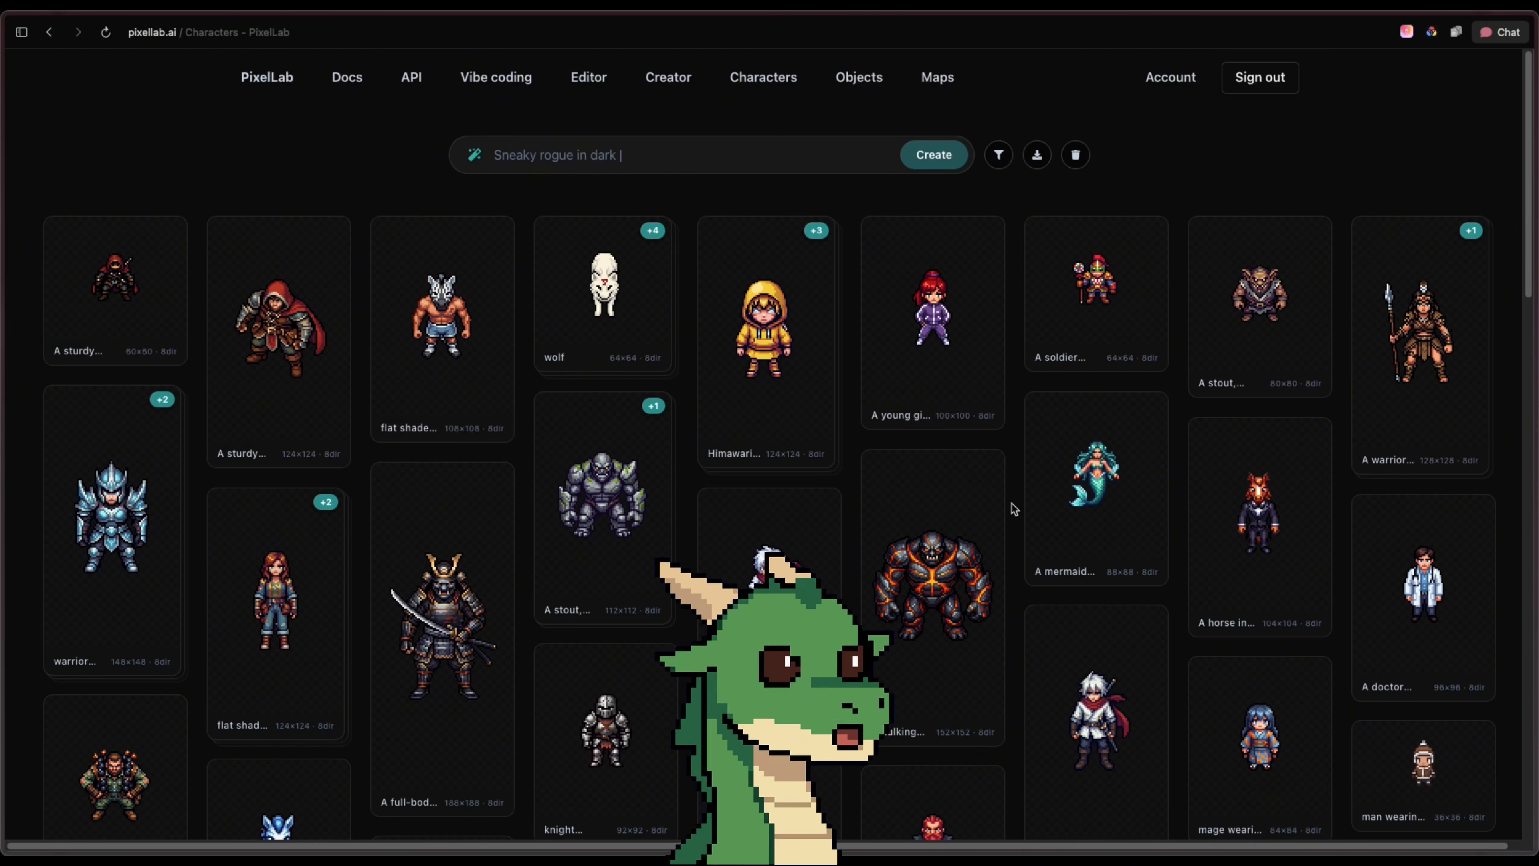
Start creating a character described as "adventurer wearing a black hood and inner white clothing, wearing a red japanese mask"
click(830, 157)
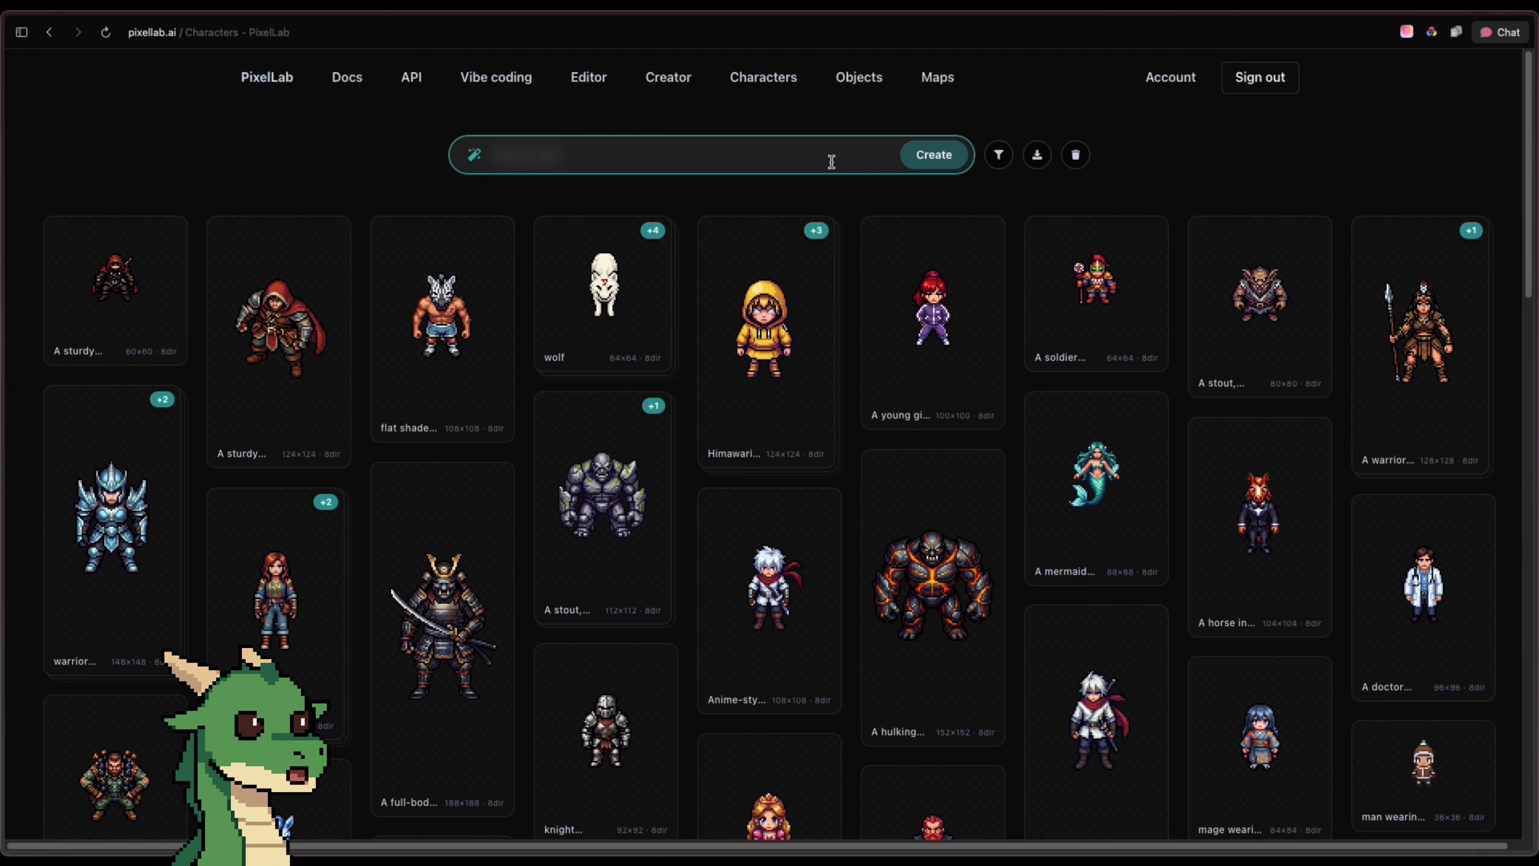
text(adventurer wearing a black hood )
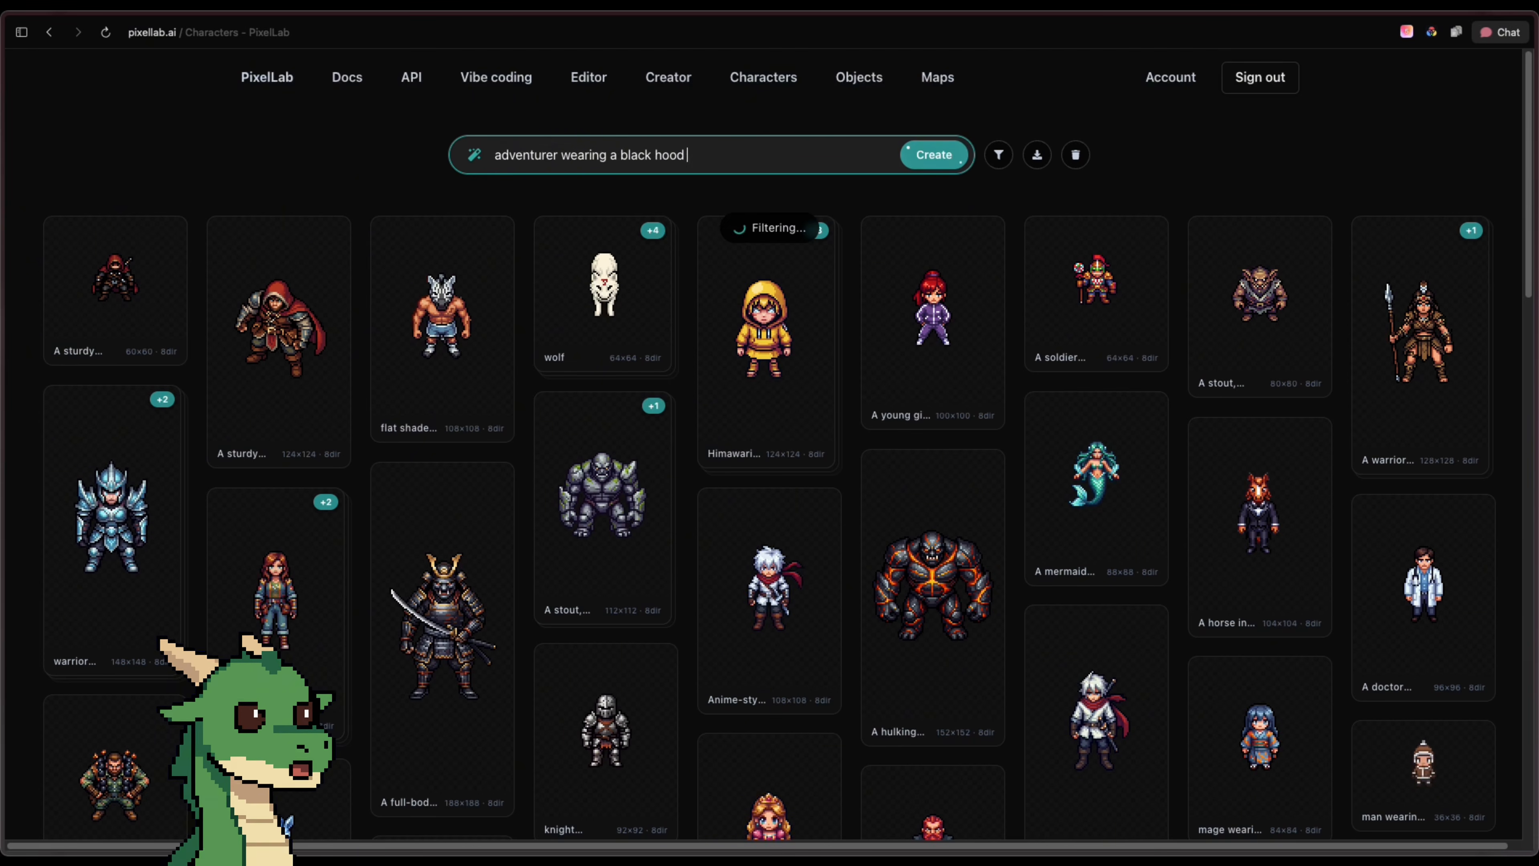
text(and inner white clothing, wearin)
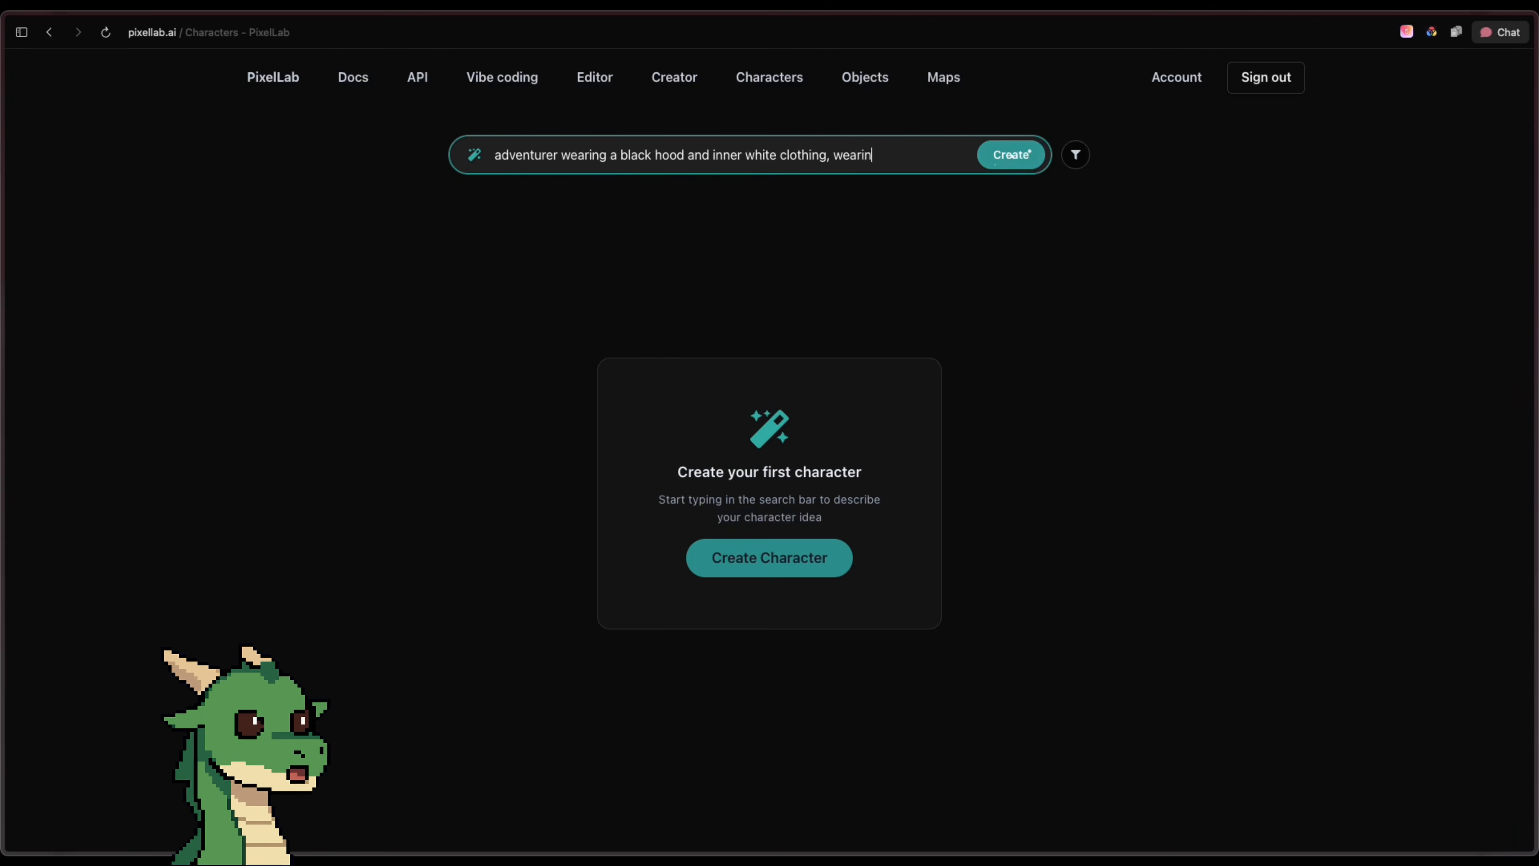
text(g a red japanese mask)
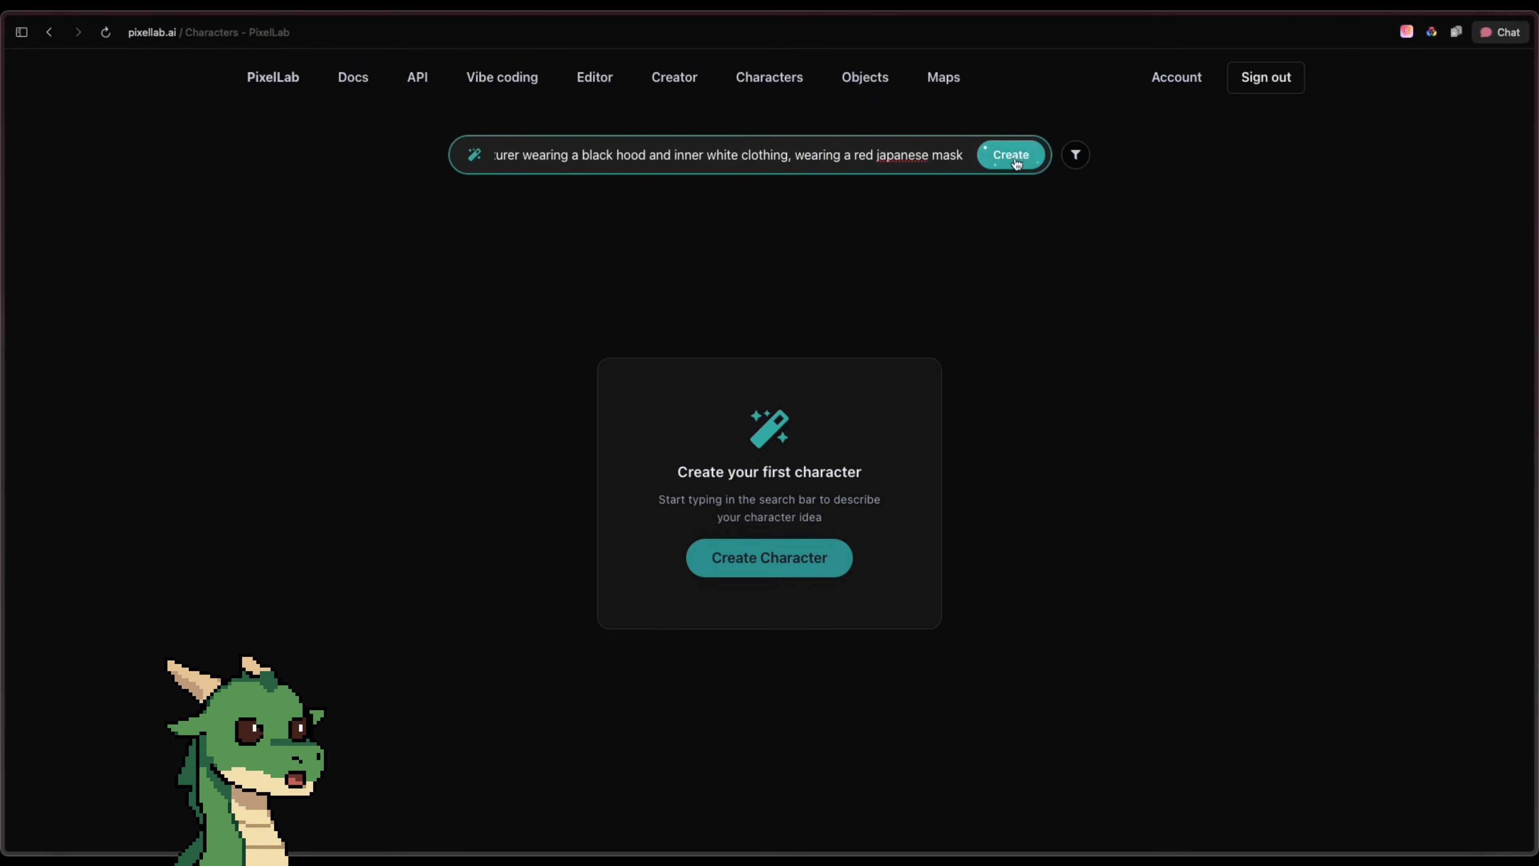
click(1015, 160)
Choose the v3 generation mode and the High Top-Down camera view for the humanoid character
click(669, 271)
scroll(853, 299, down, 7)
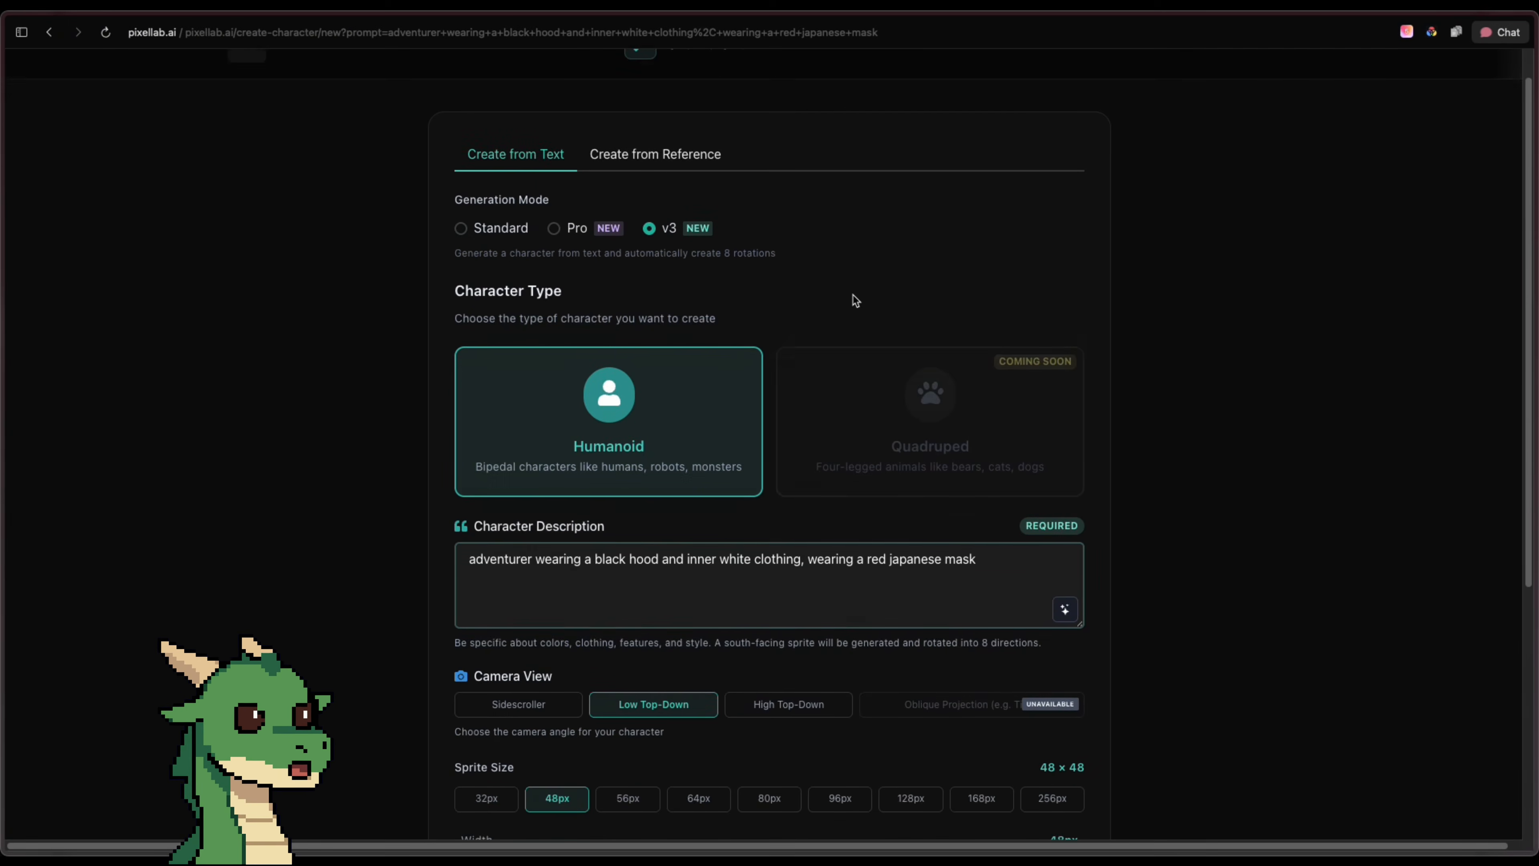
click(786, 347)
scroll(819, 290, up, 1)
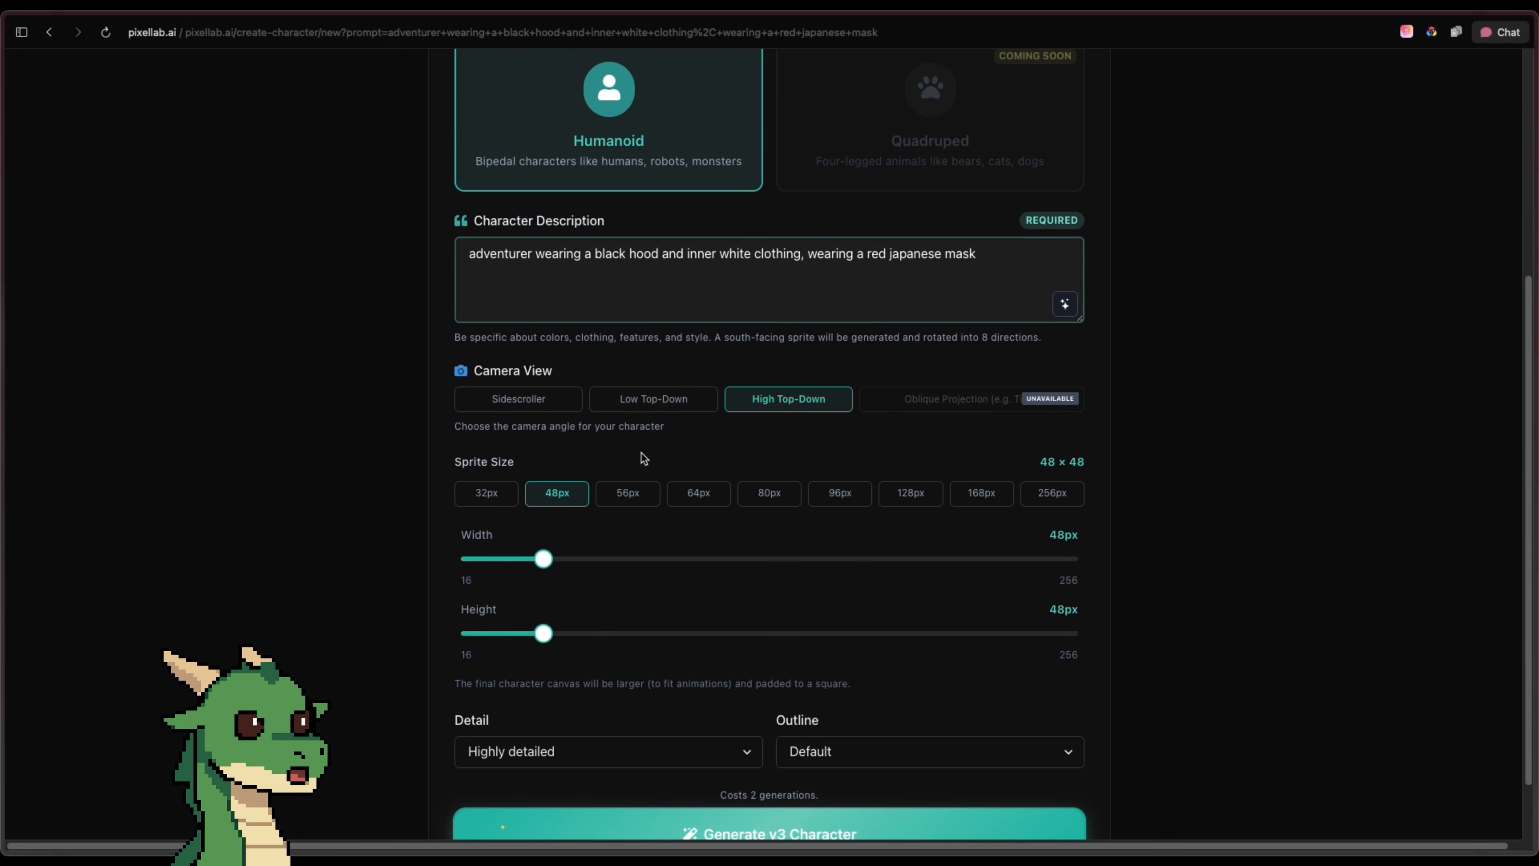
Set the sprite size to 32 px wide and 44 px high and generate the v3 character
drag(531, 559, 534, 608)
scroll(576, 546, down, 1)
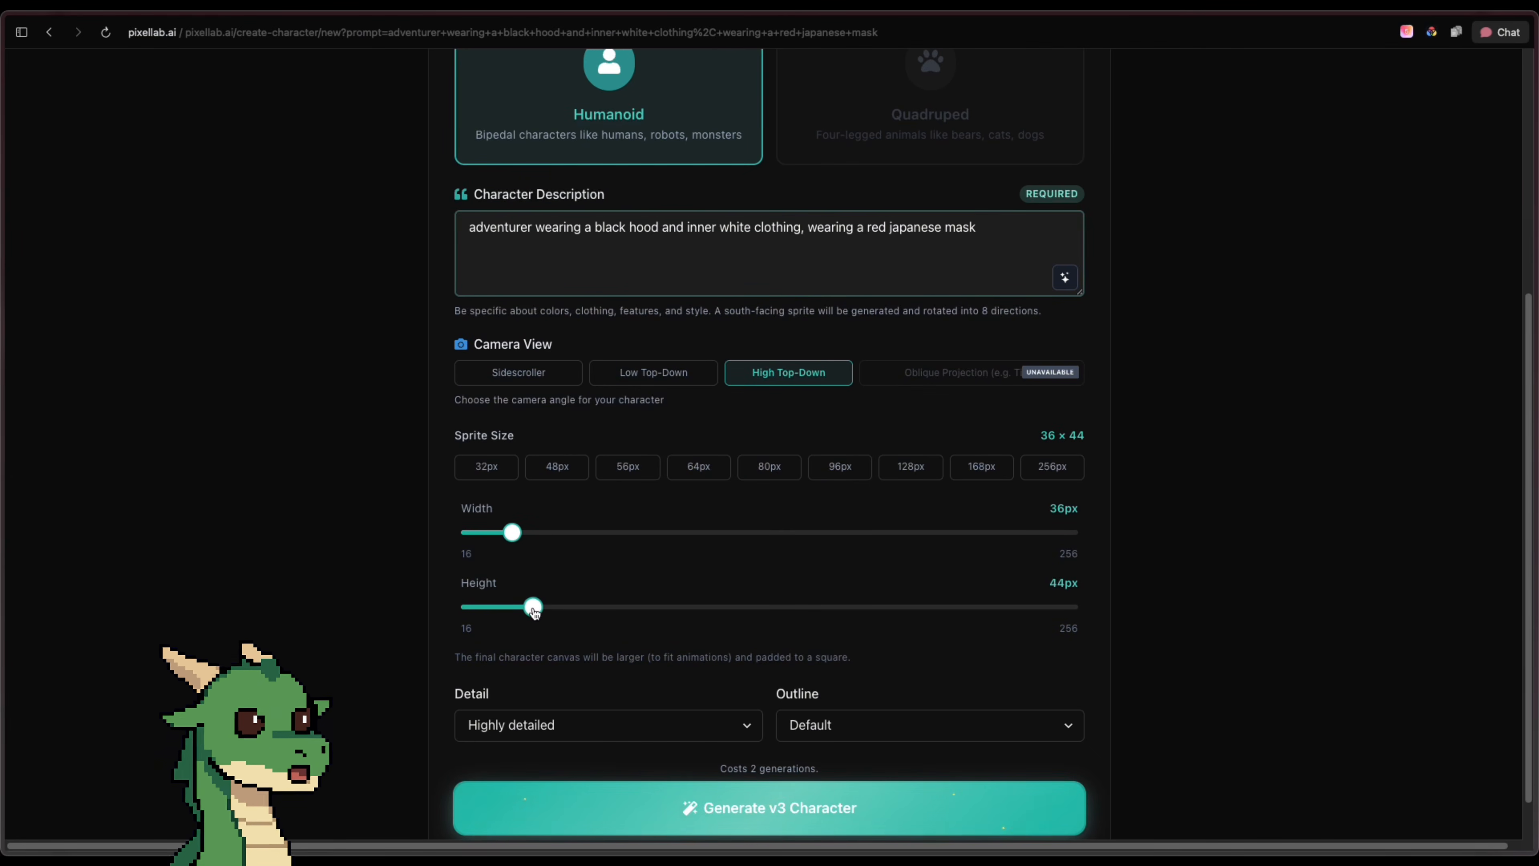
scroll(918, 564, down, 1)
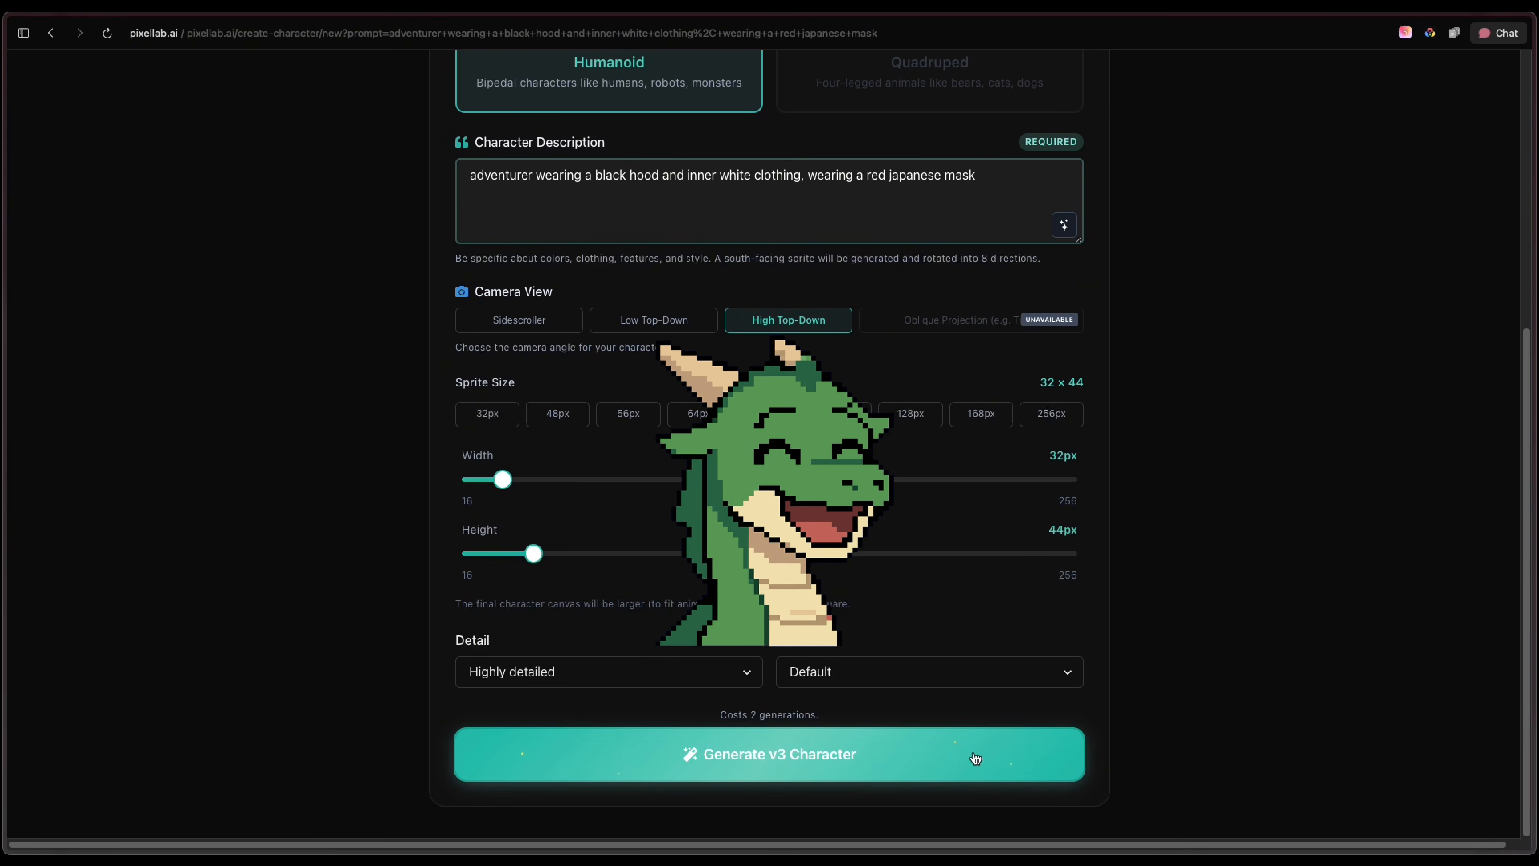
click(973, 758)
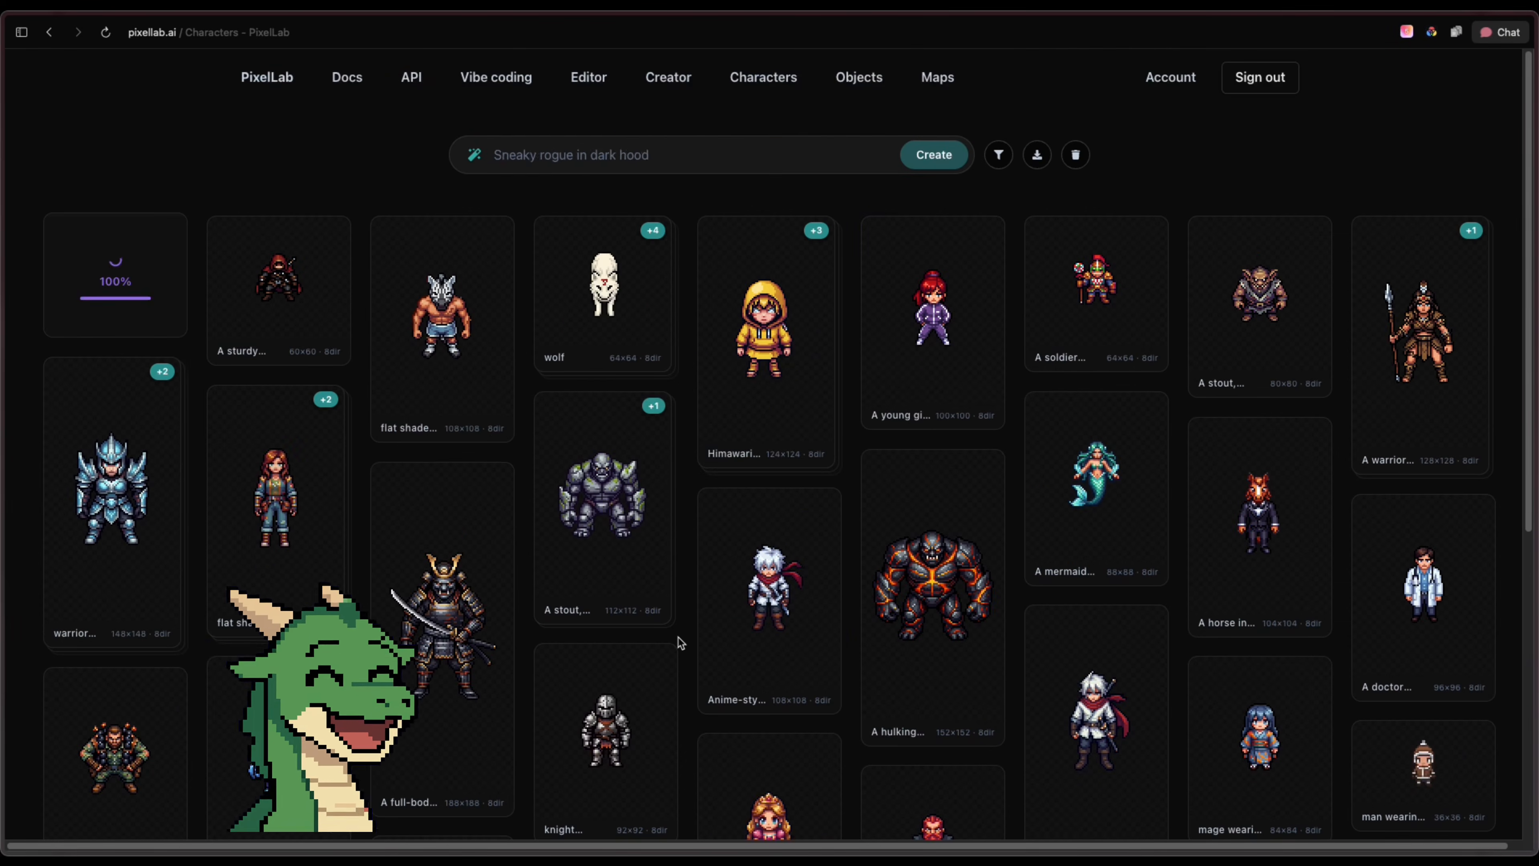
Open the newly generated adventurer character and start its first animation as a Custom Animation V3
click(139, 339)
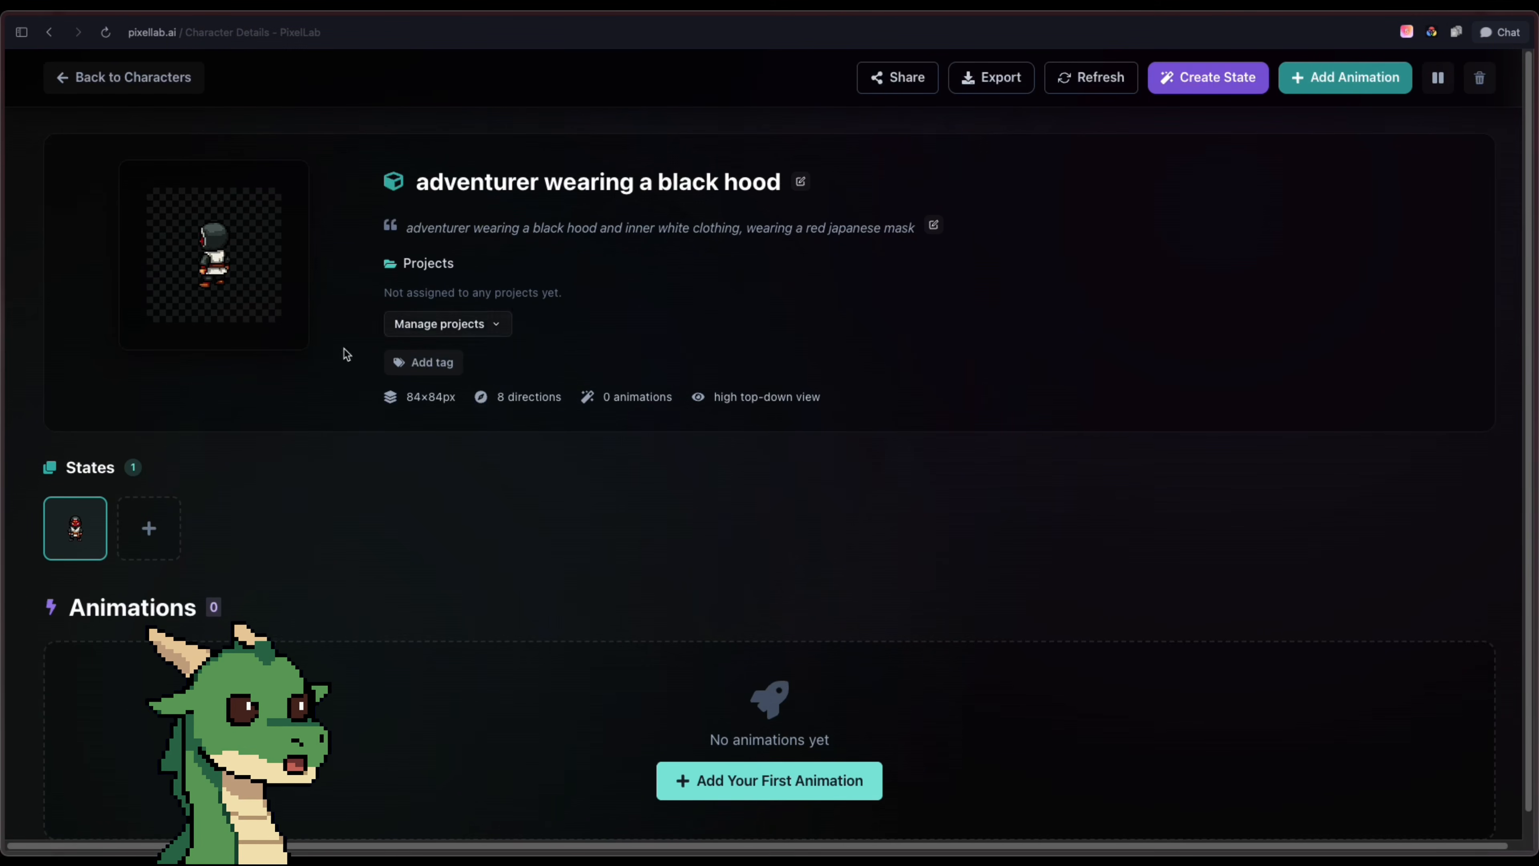
scroll(291, 429, down, 1)
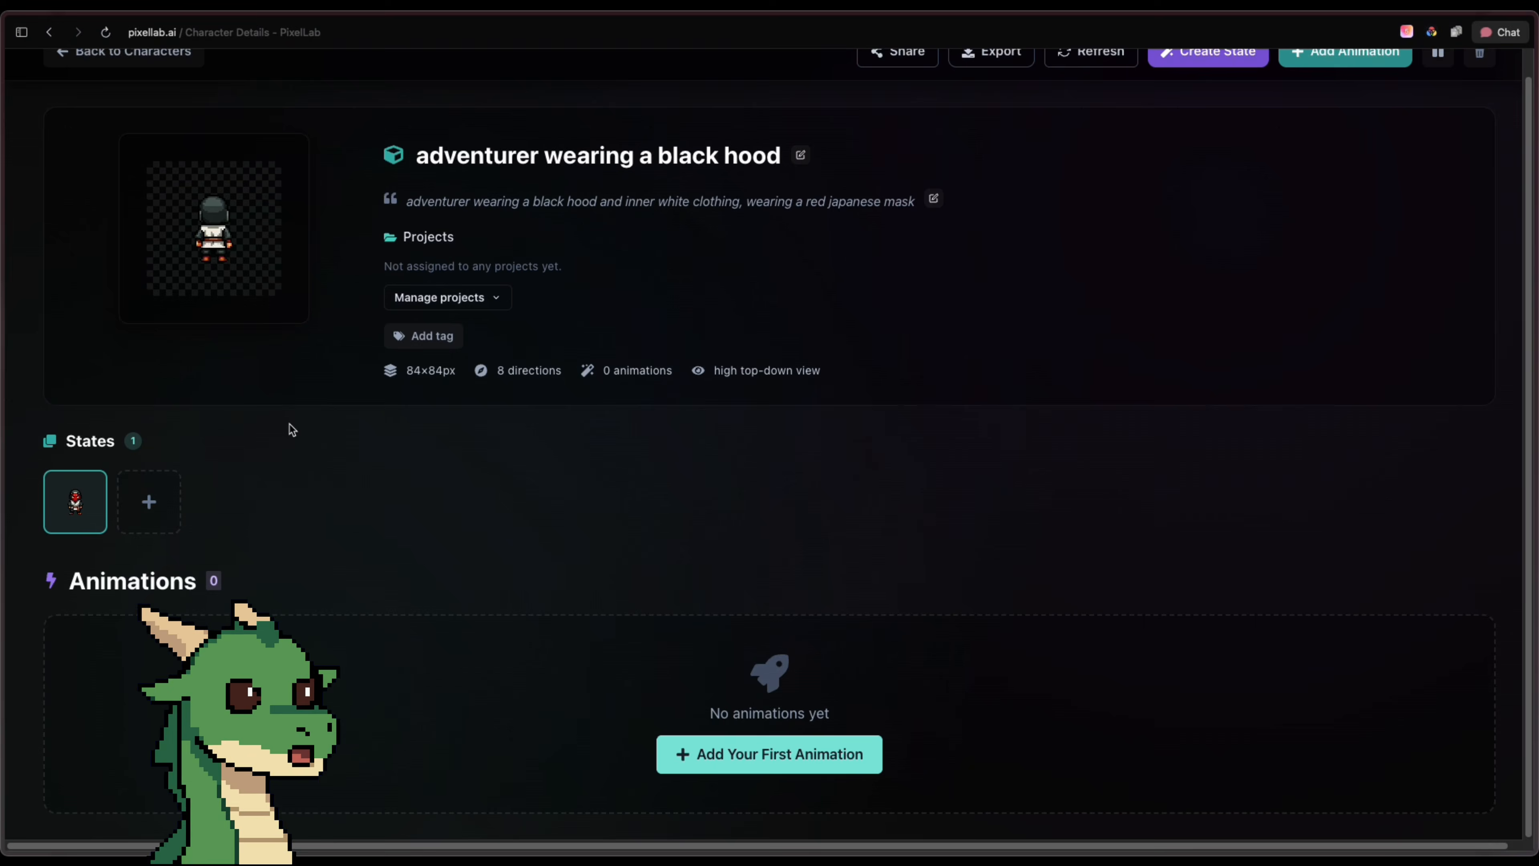
click(873, 738)
click(945, 560)
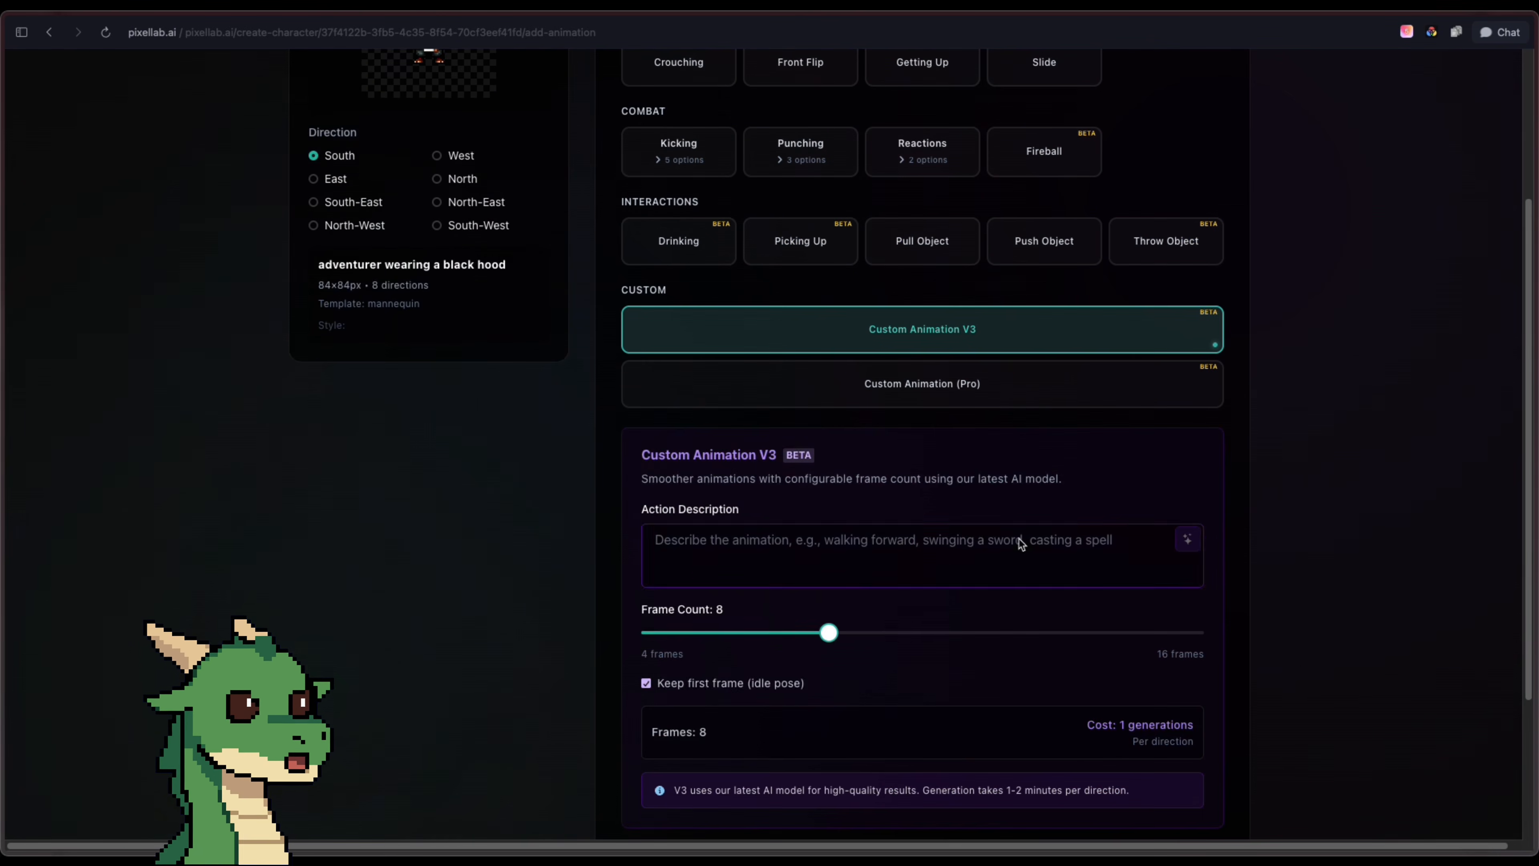
Draft the custom animation's action as "walk, loop" and expand it into a detailed description with the AI prompt enhancer
click(1018, 557)
text(qa)
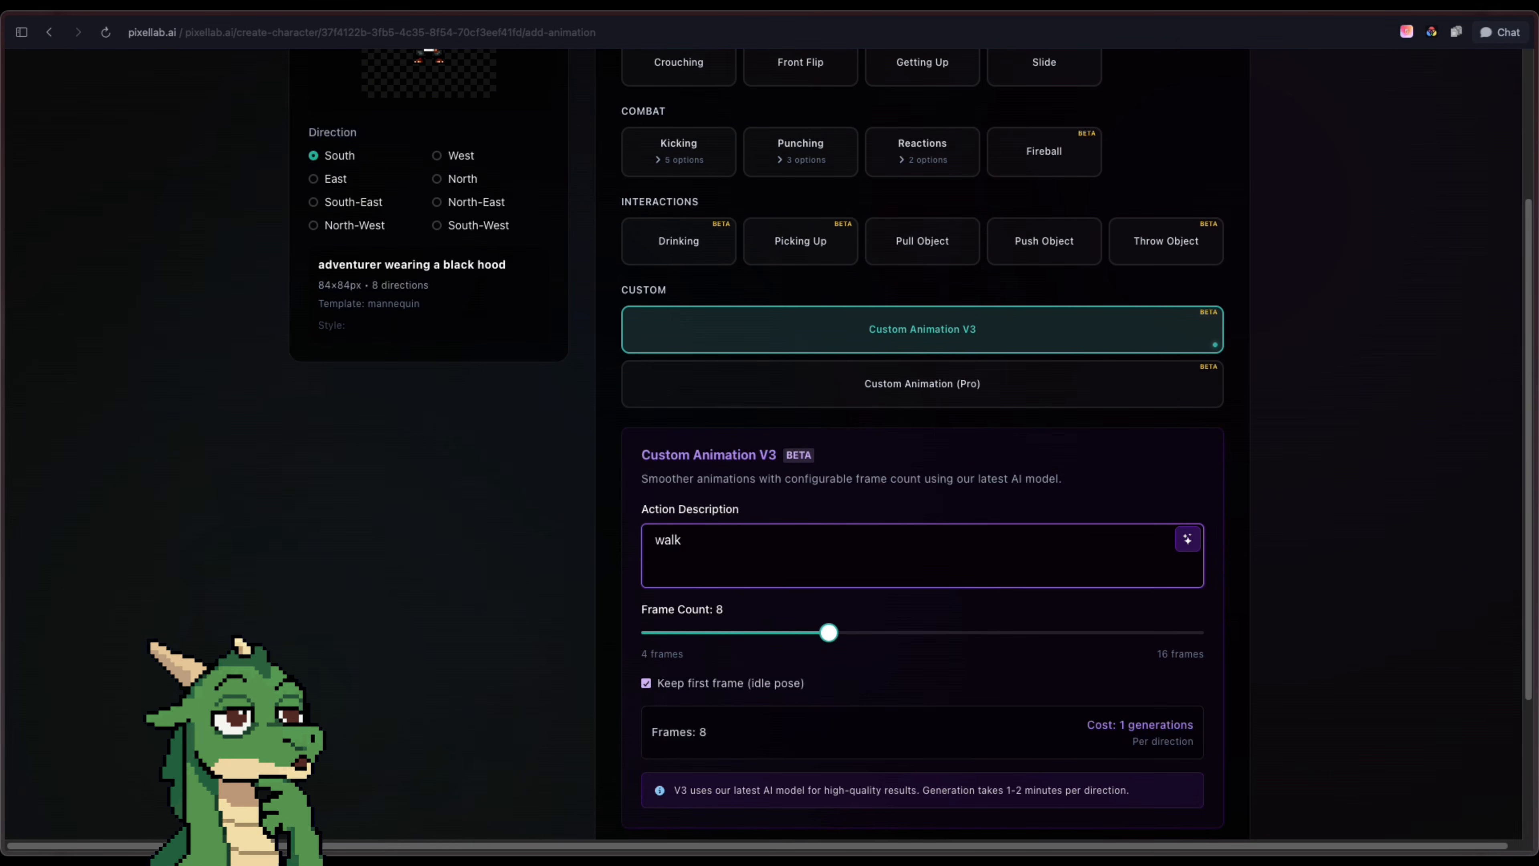
click(1188, 538)
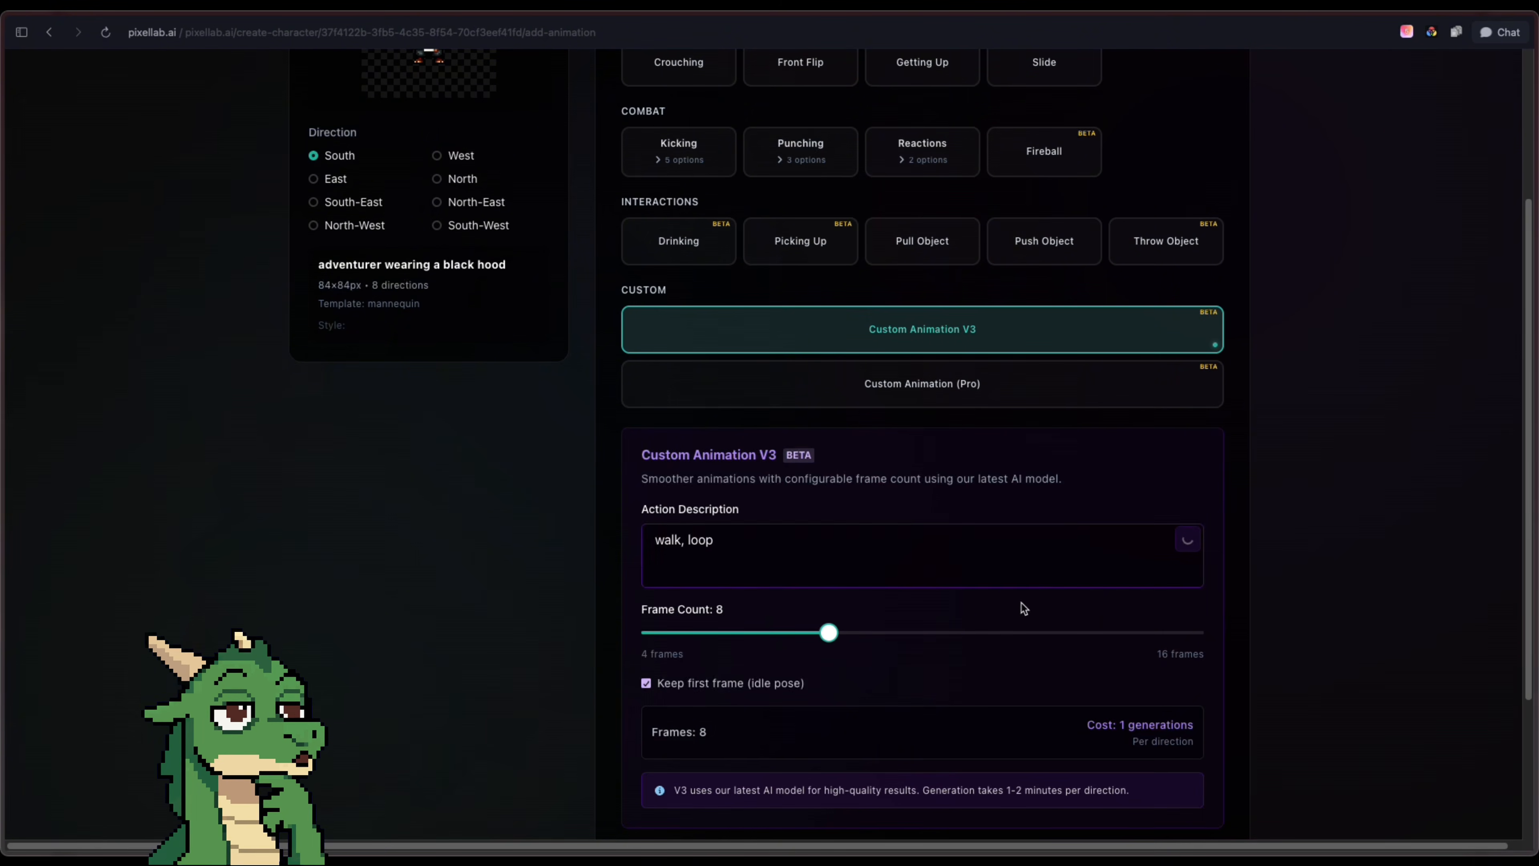
scroll(964, 585, down, 1)
scroll(1182, 679, down, 3)
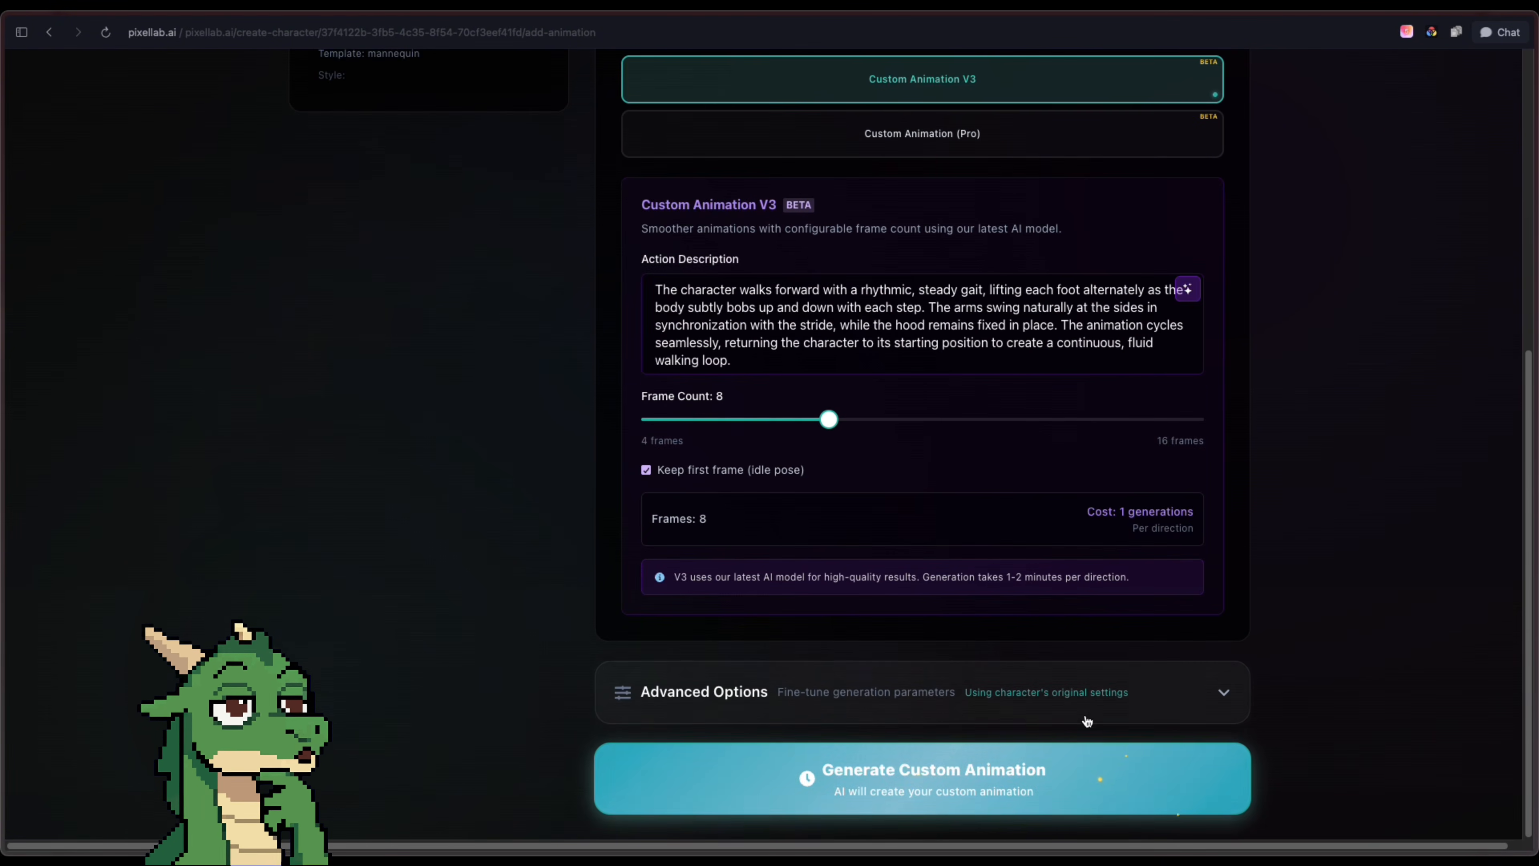
scroll(653, 334, up, 5)
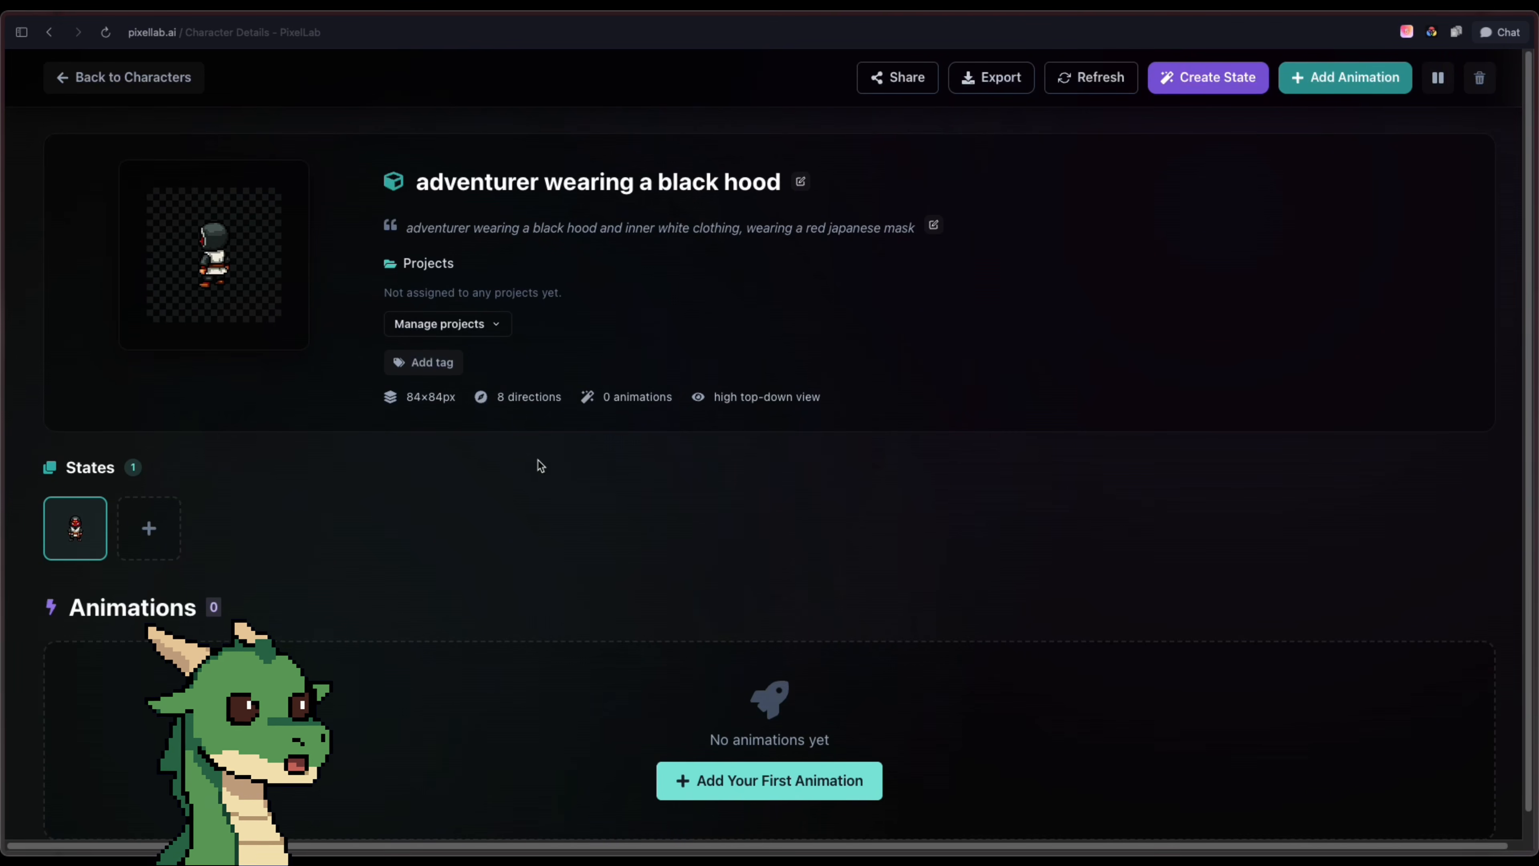
Generate a new state of the adventurer character described as "fighting pose"
click(167, 538)
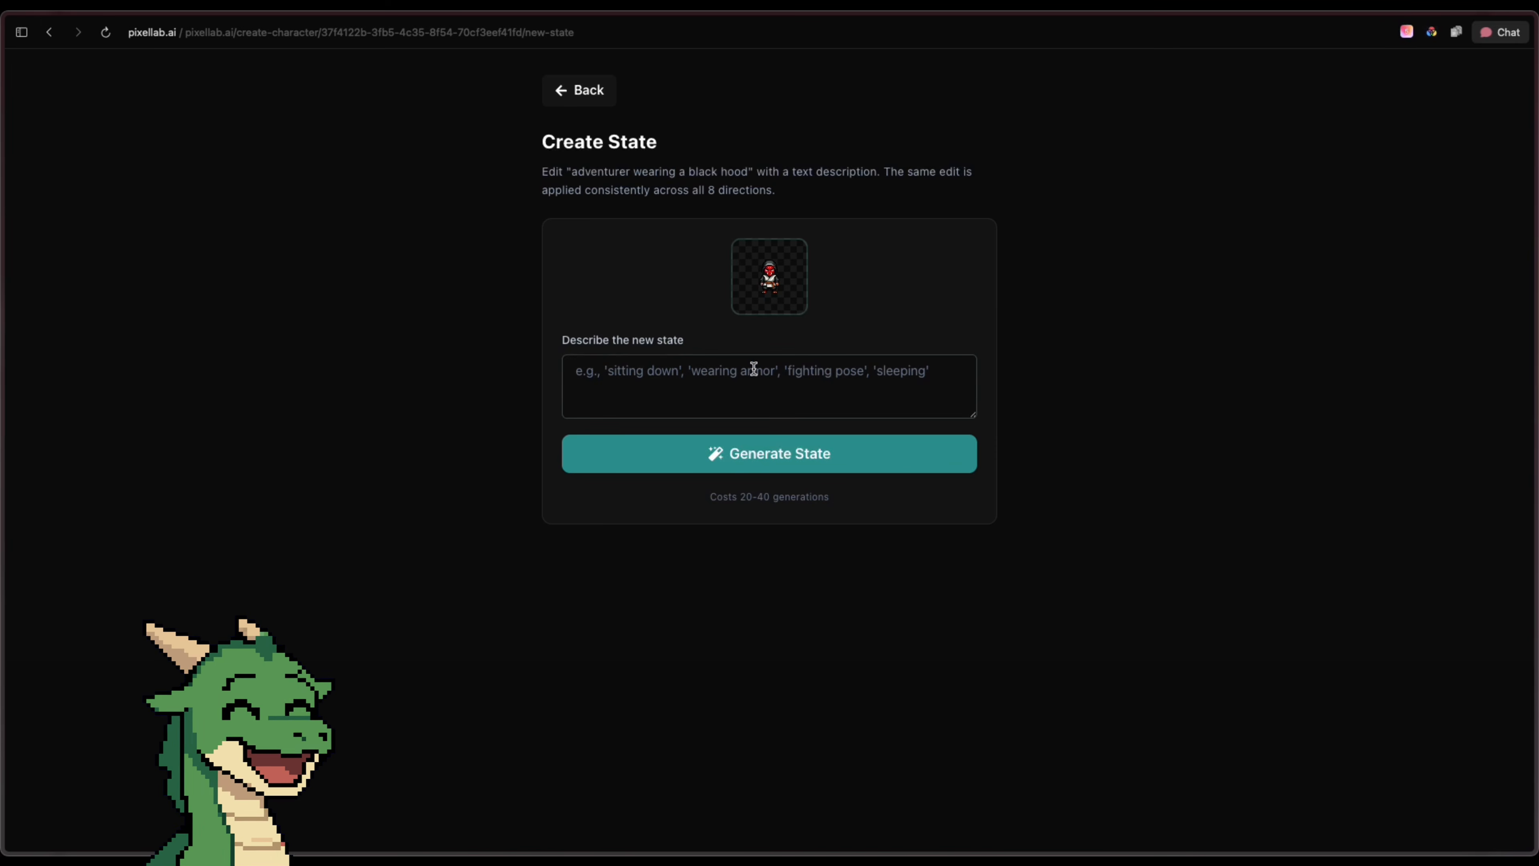
click(787, 376)
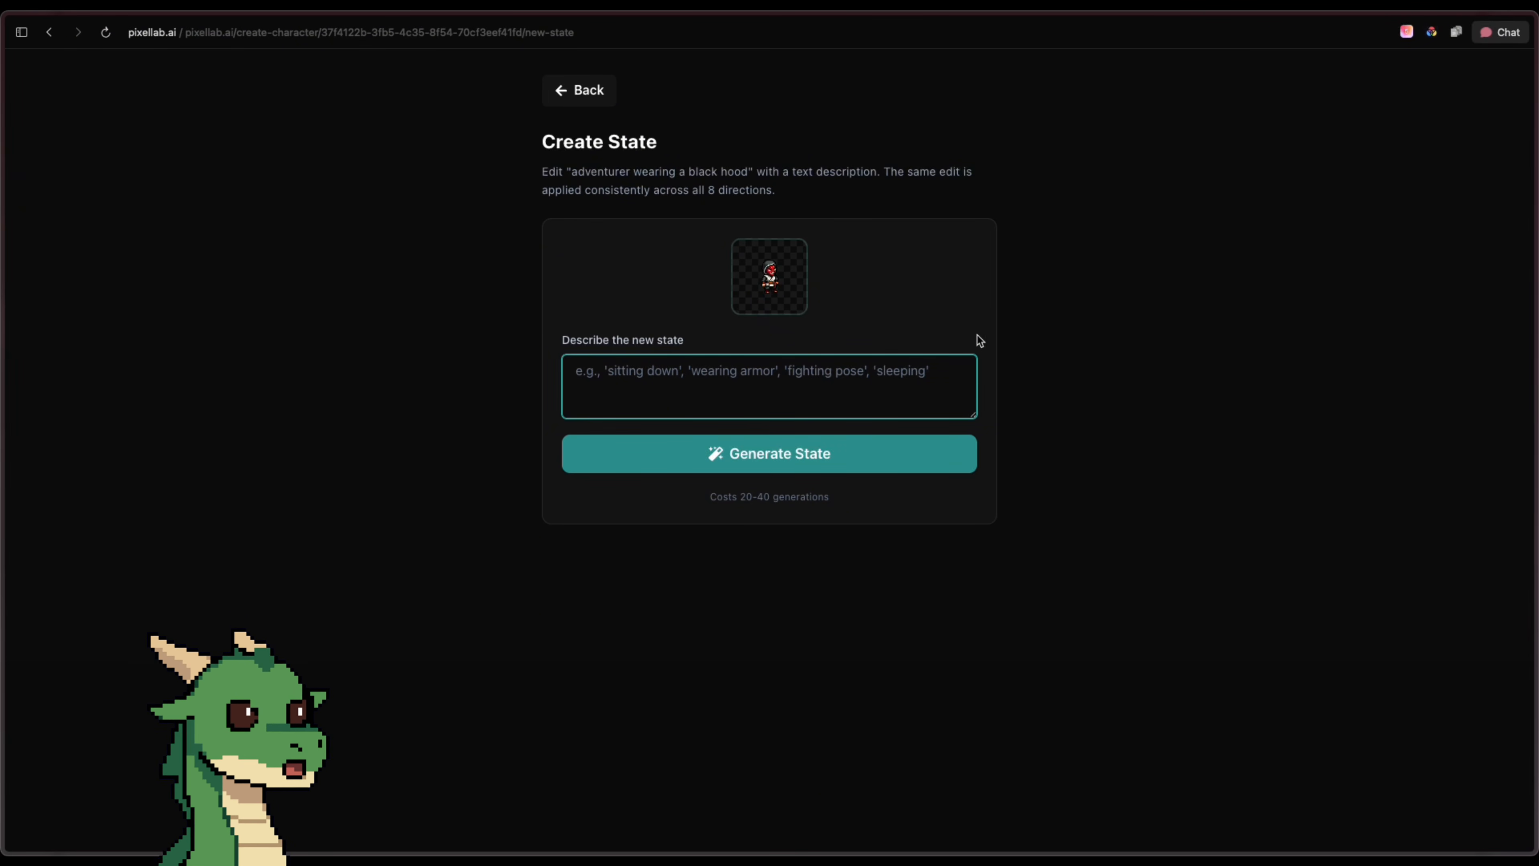
text(fighting pose)
click(928, 468)
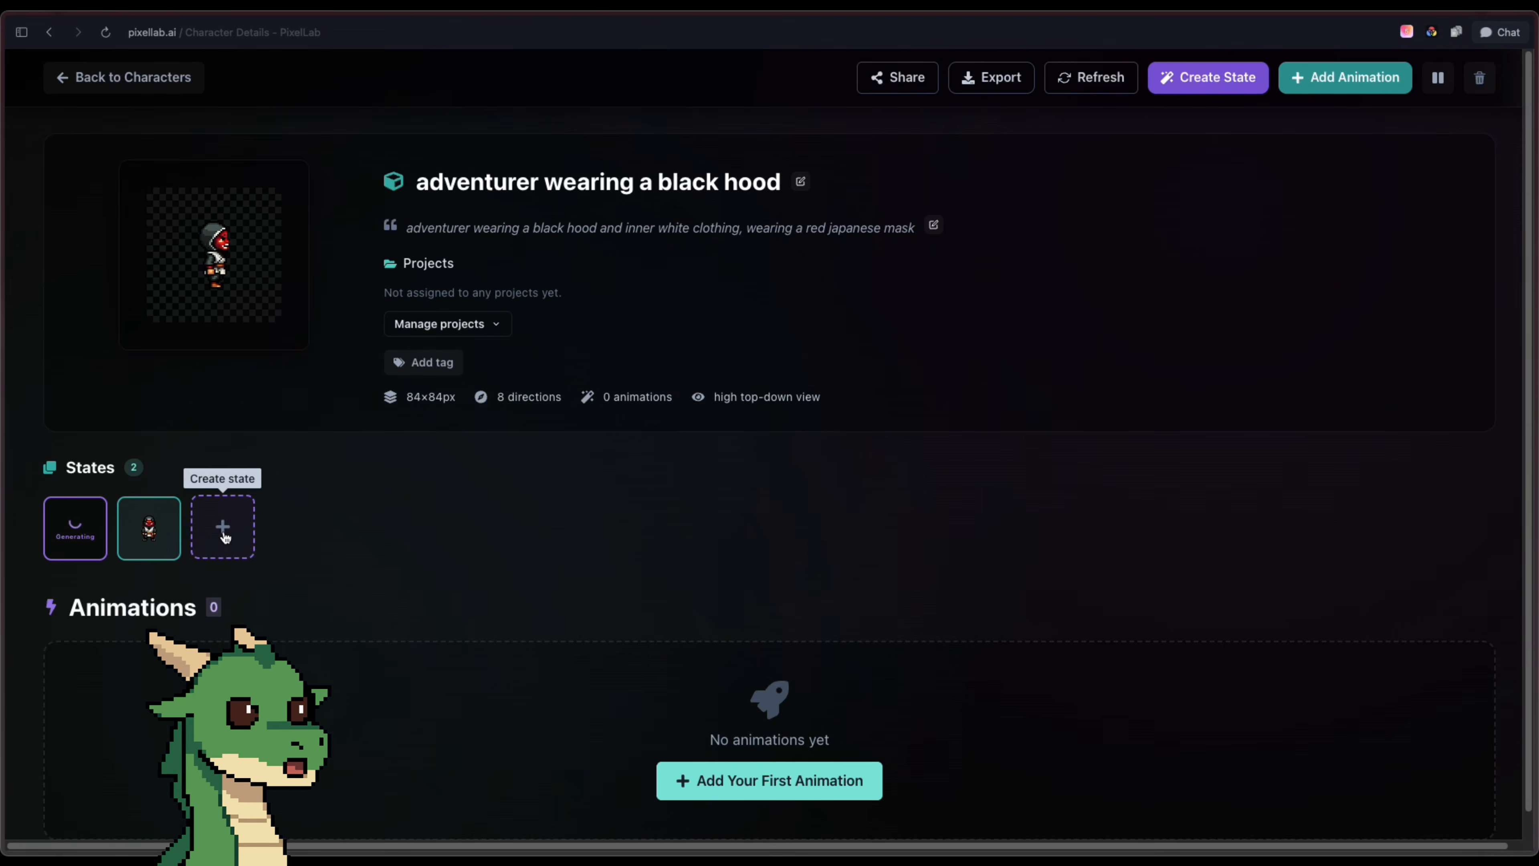
Generate another state of the adventurer character described as "mid-walk"
click(223, 527)
text(mid-walk)
click(860, 453)
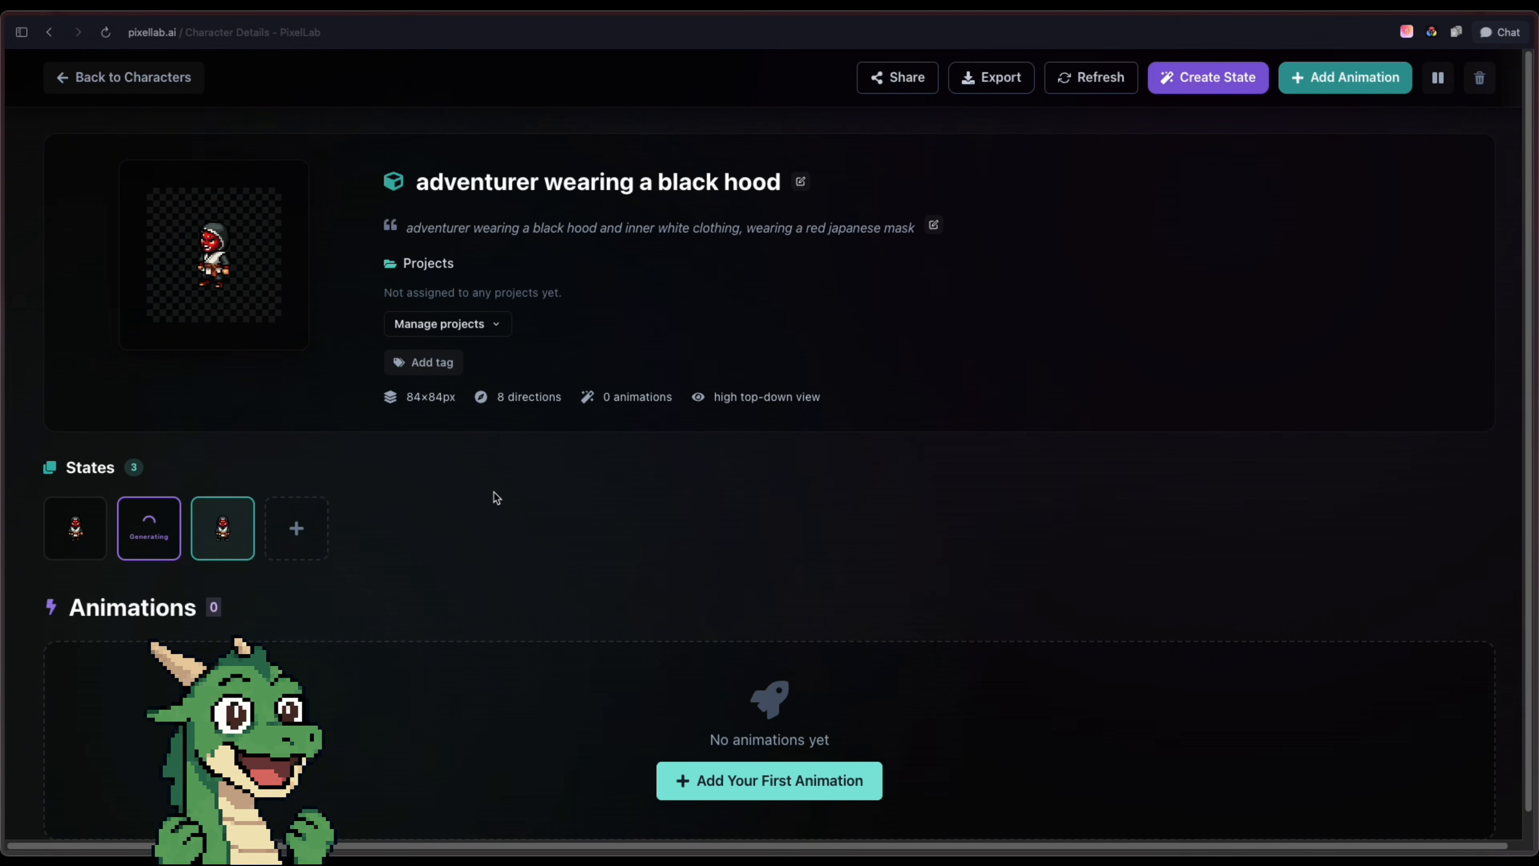
Start adding an animation to the mid-walk state and preview the character in several directions, ending on East
click(72, 543)
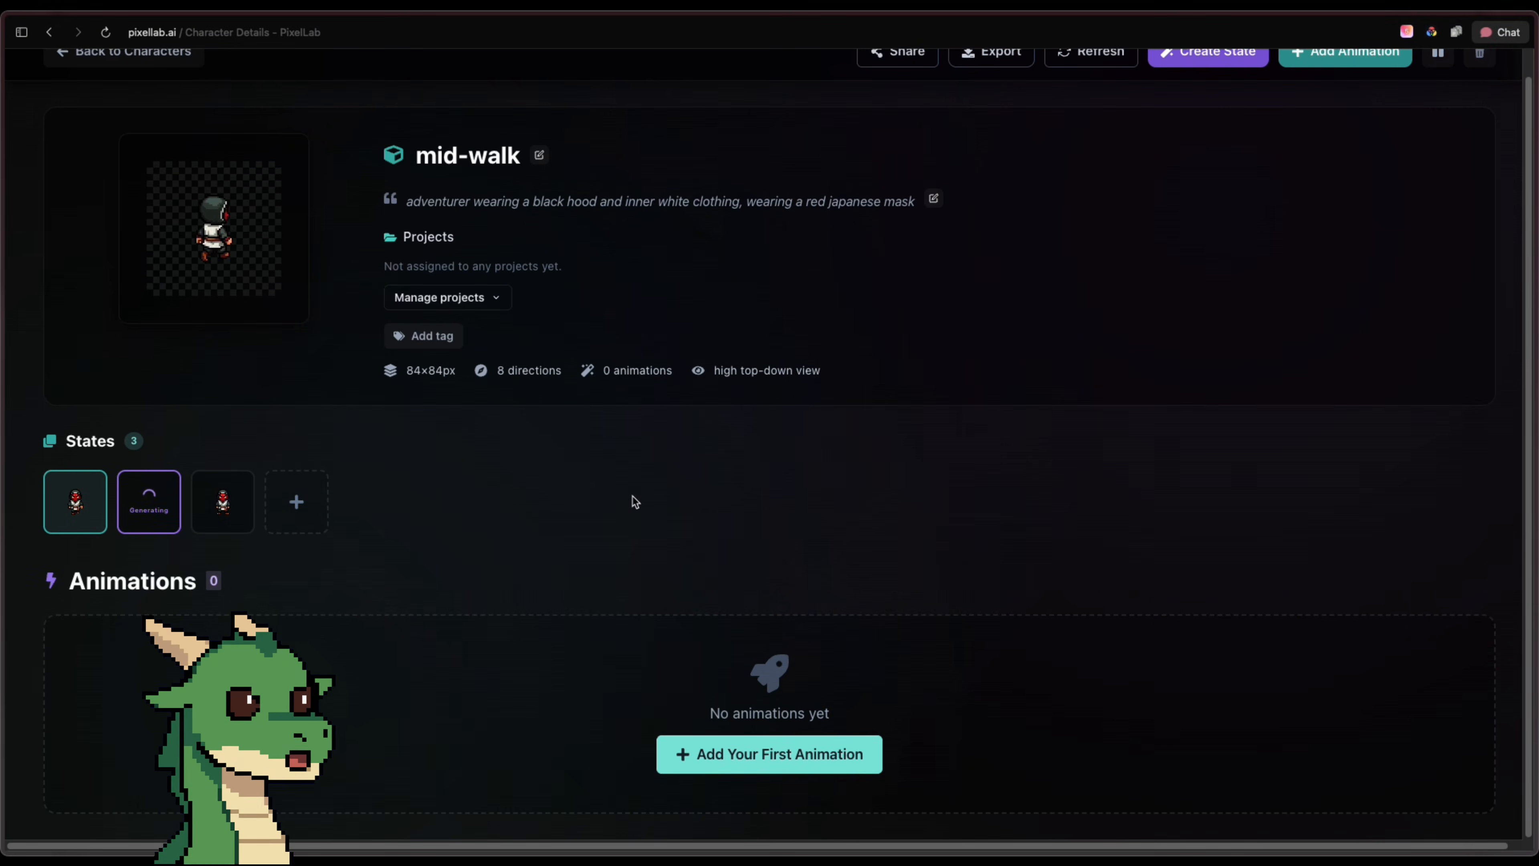
click(872, 758)
click(338, 415)
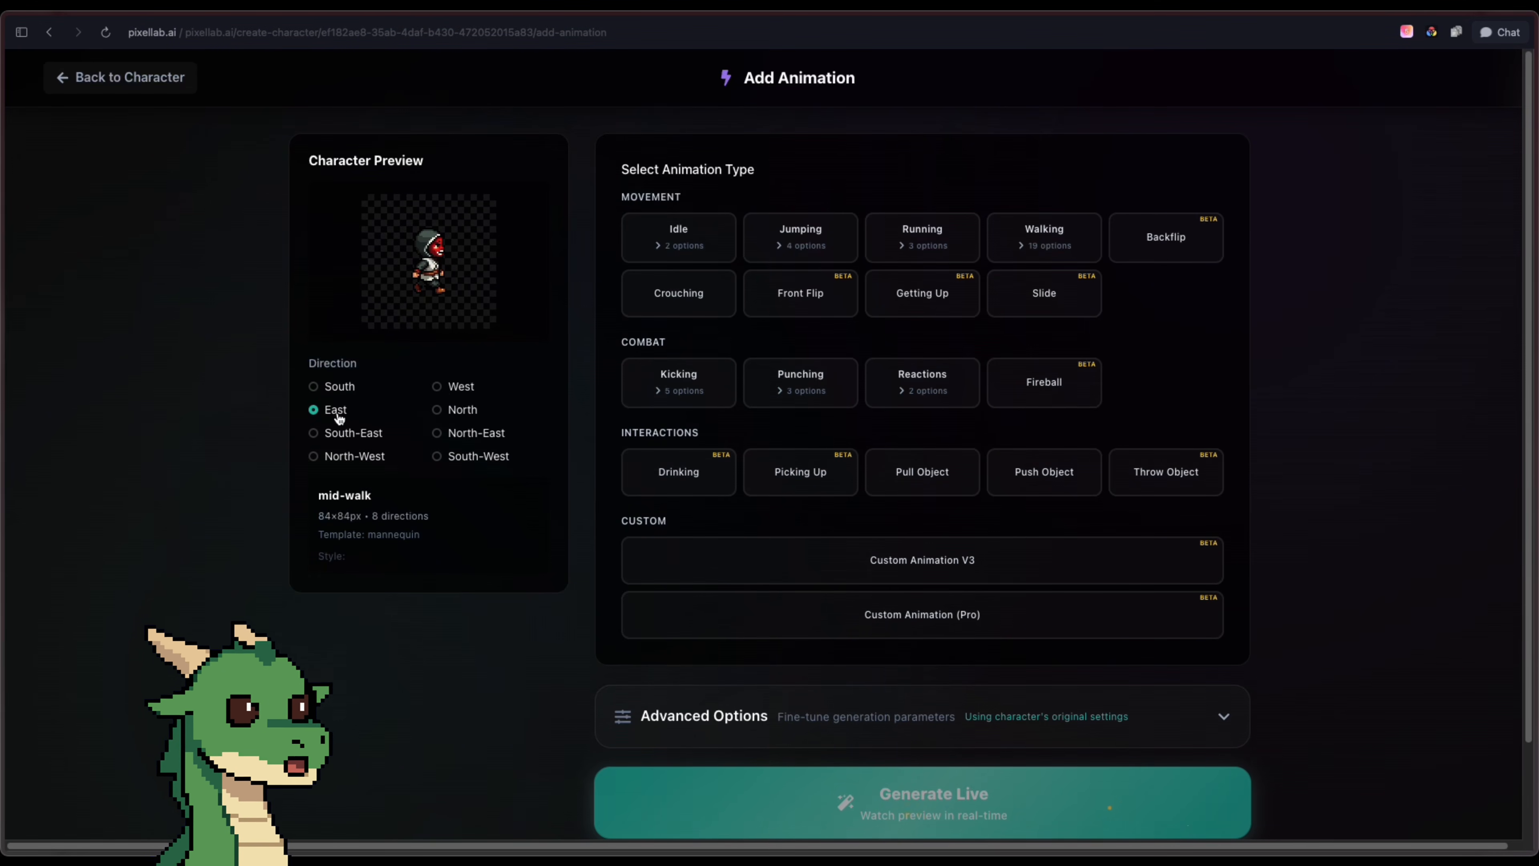
click(352, 435)
click(464, 390)
click(463, 414)
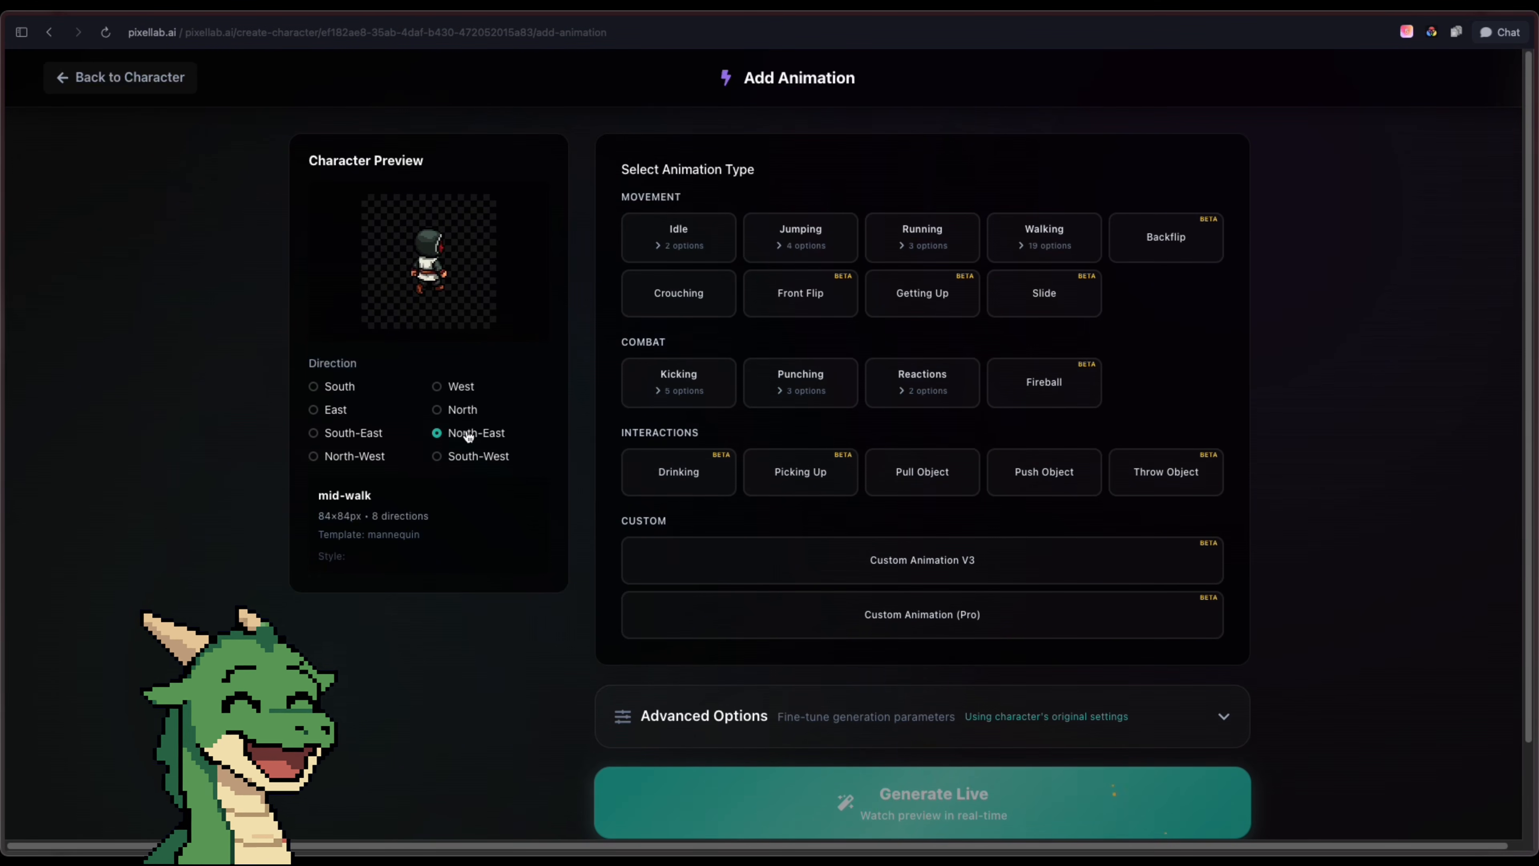
click(477, 459)
click(336, 411)
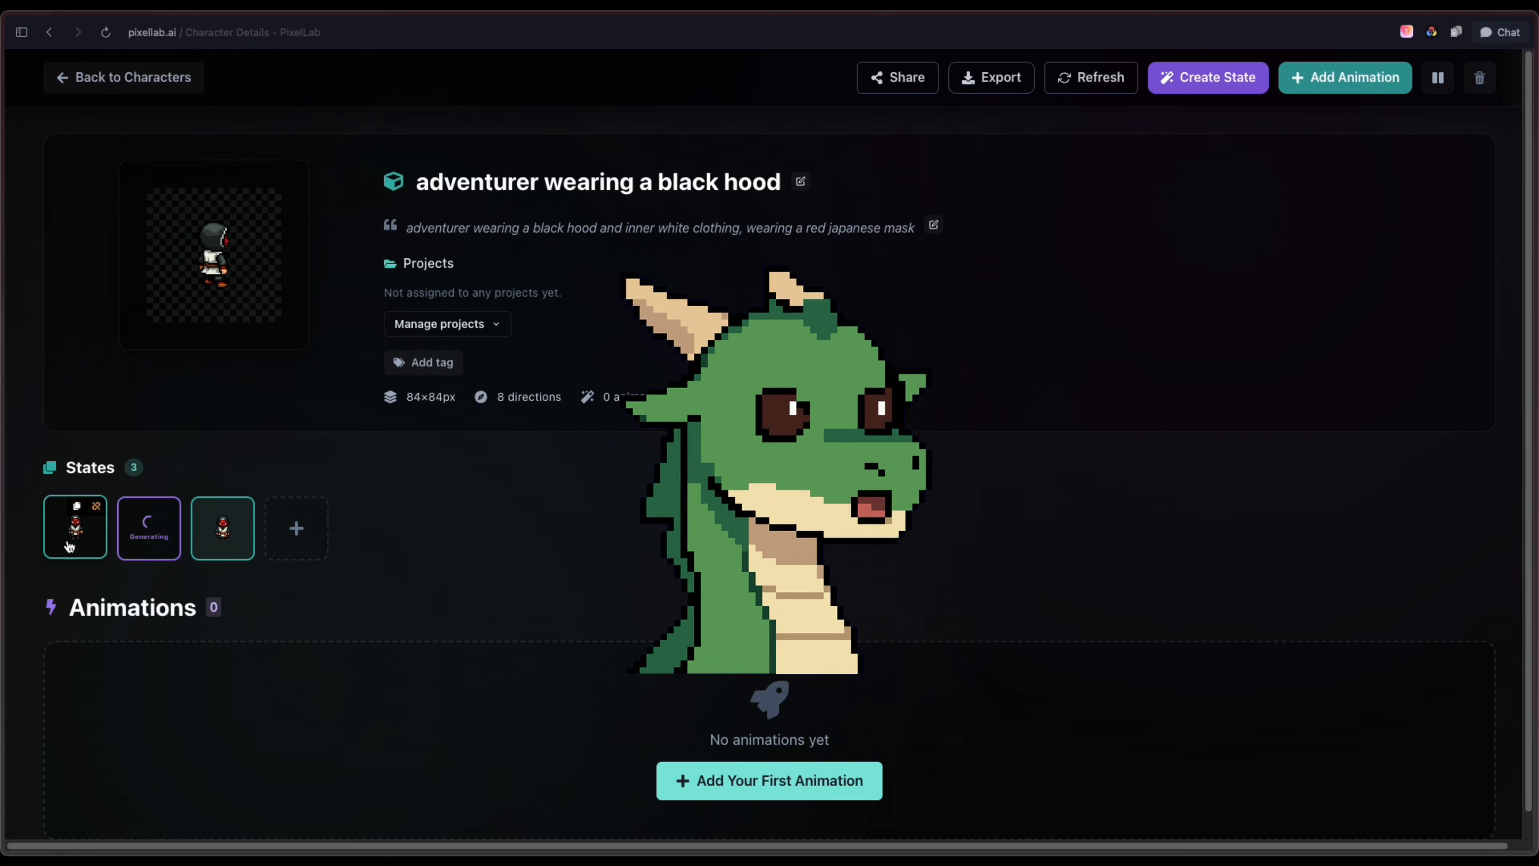
Generate a 6-frame East-facing Custom Animation V3 for the mid-walk state, using "walk loop" expanded by the AI prompt enhancer
click(69, 546)
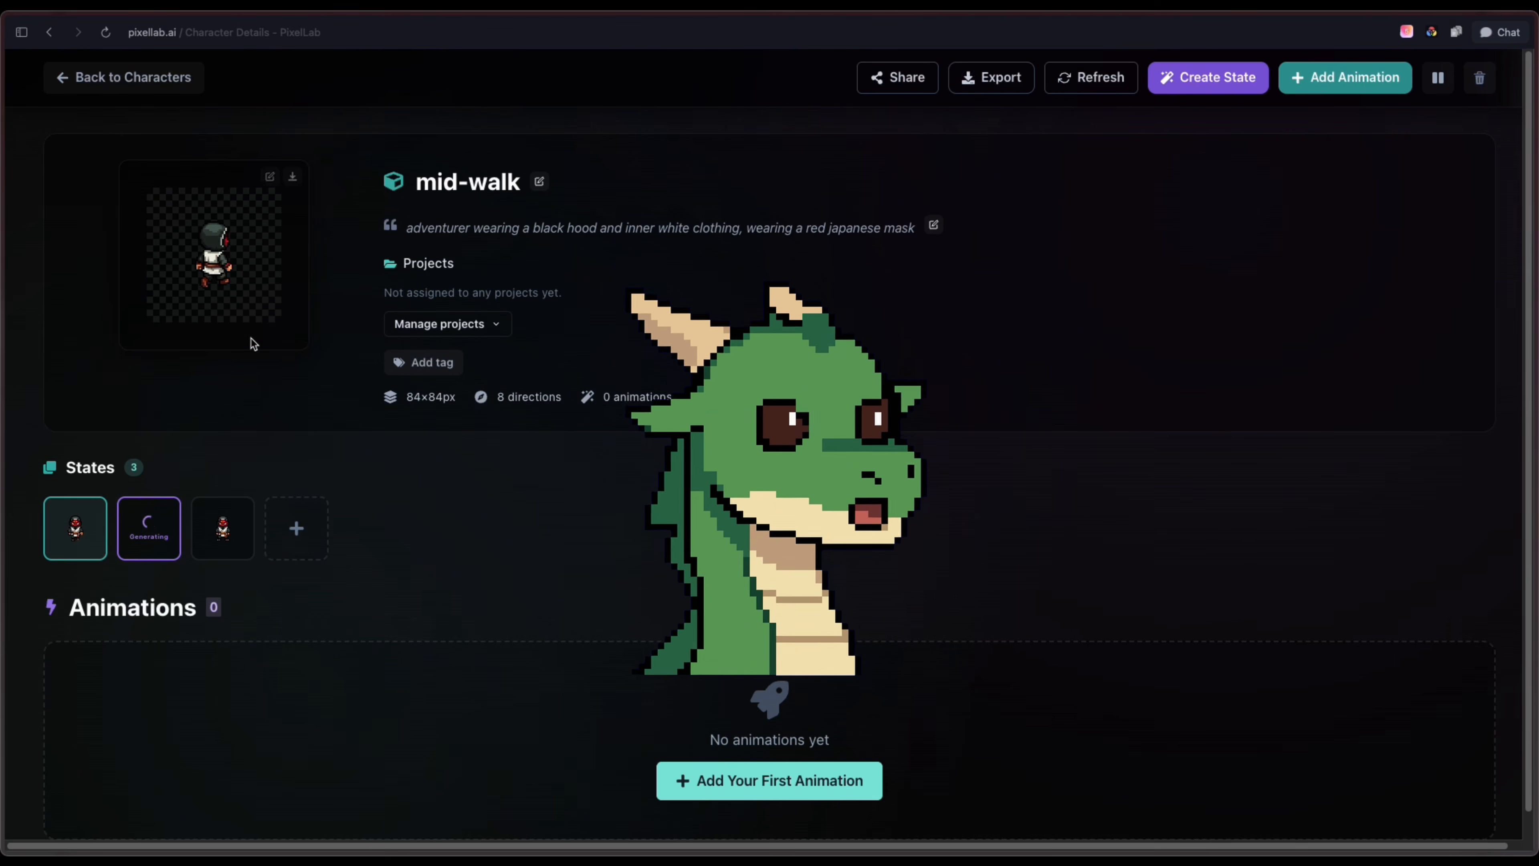
scroll(652, 436, down, 1)
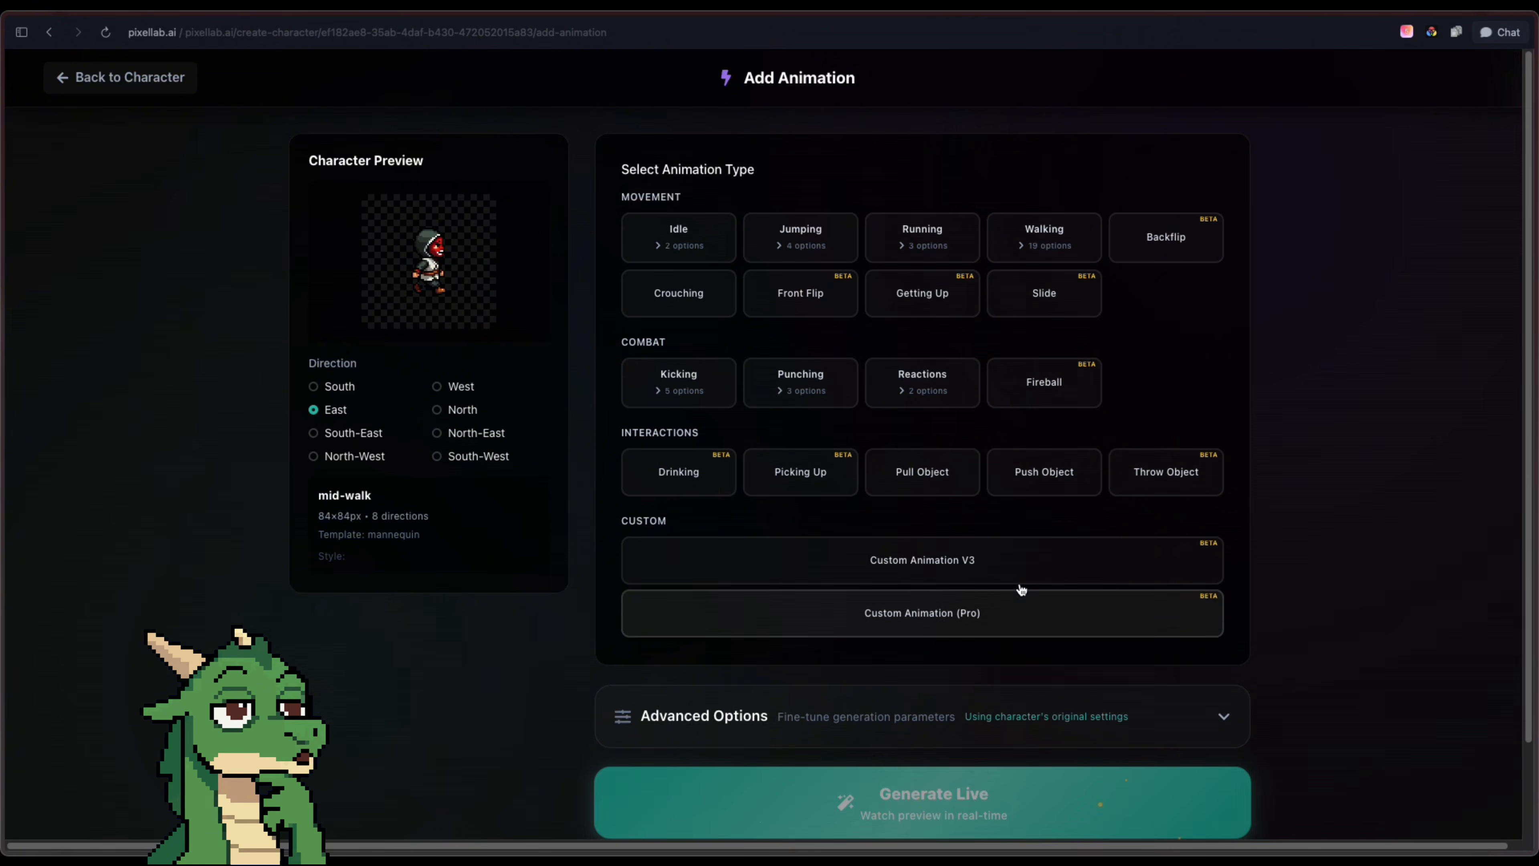
click(1018, 564)
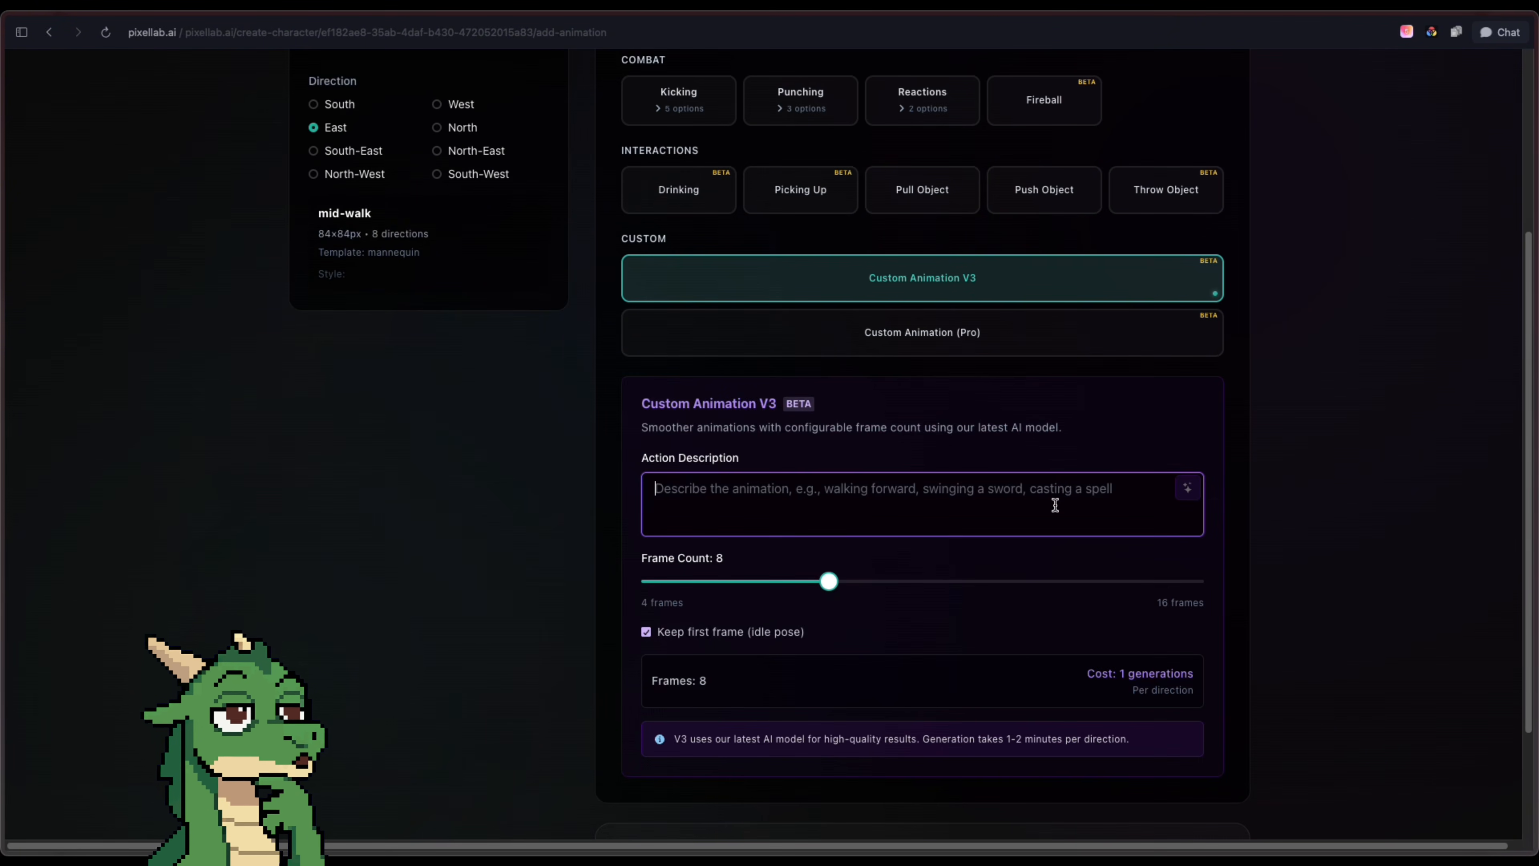
text(walk loop)
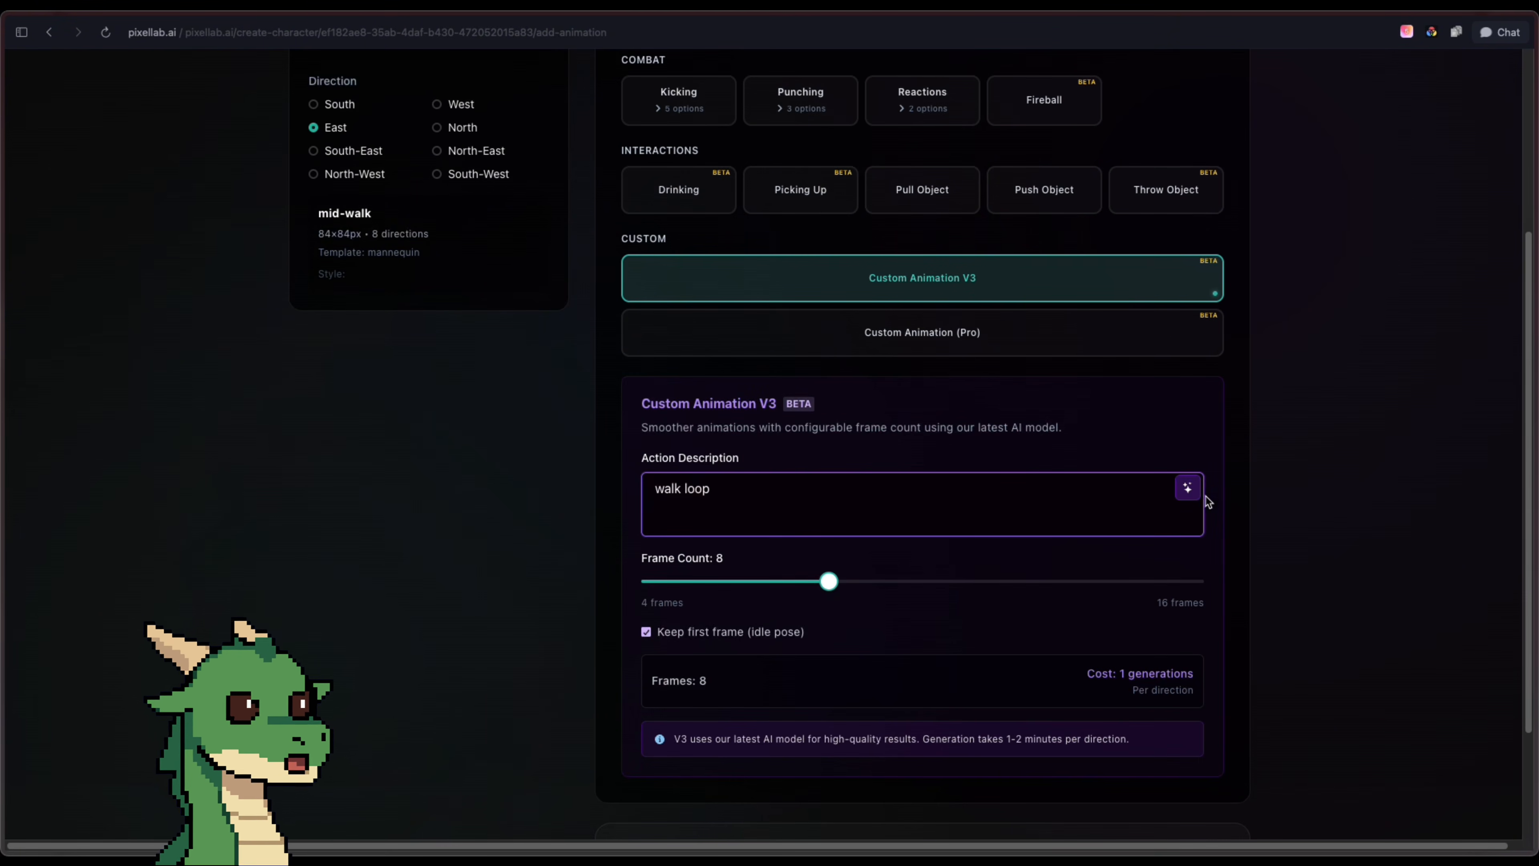
click(1188, 487)
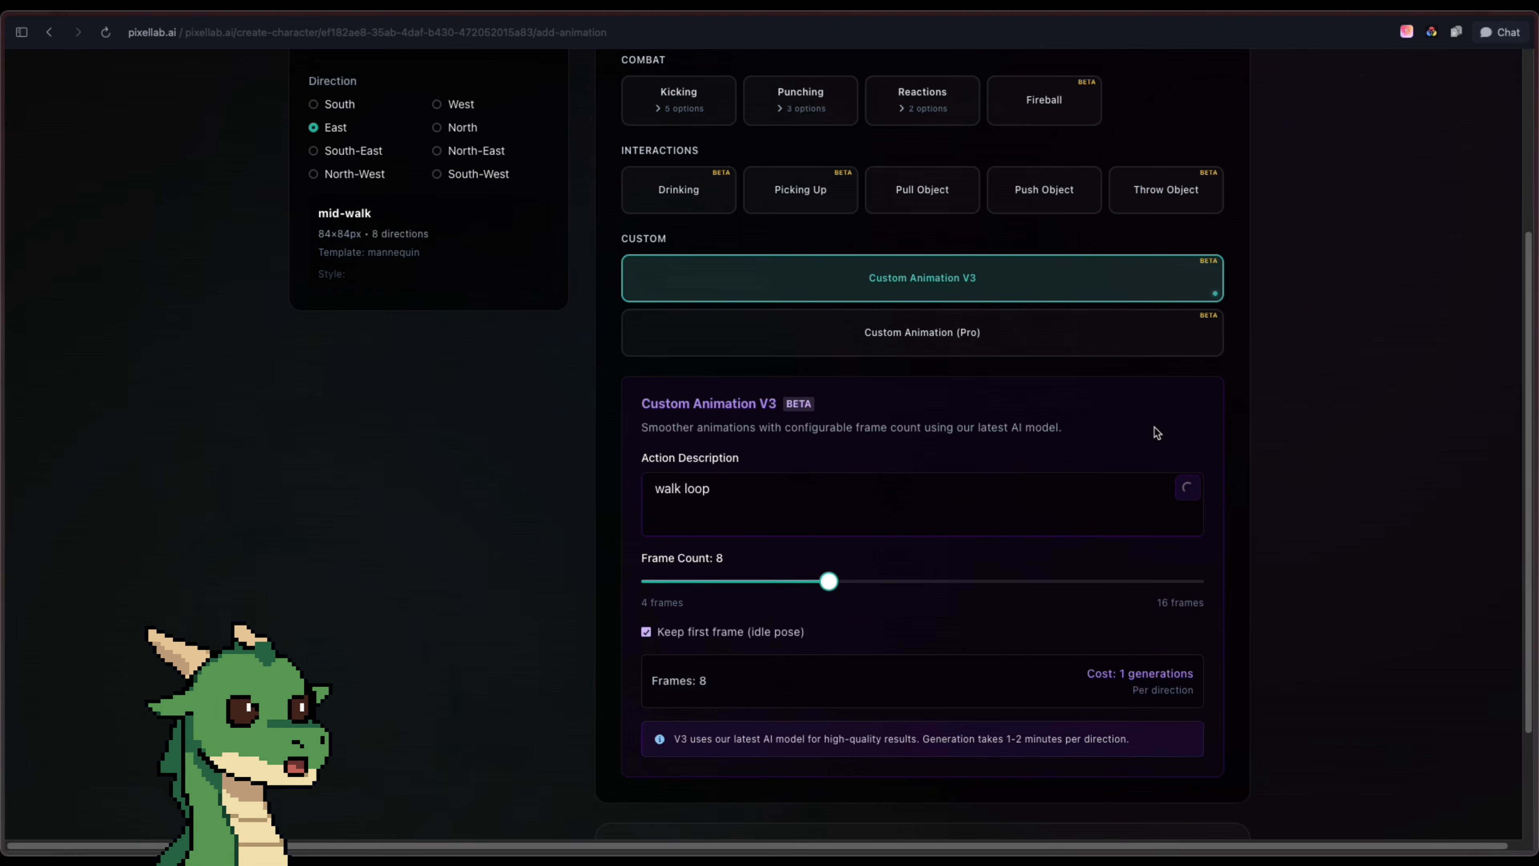
scroll(1242, 451, down, 4)
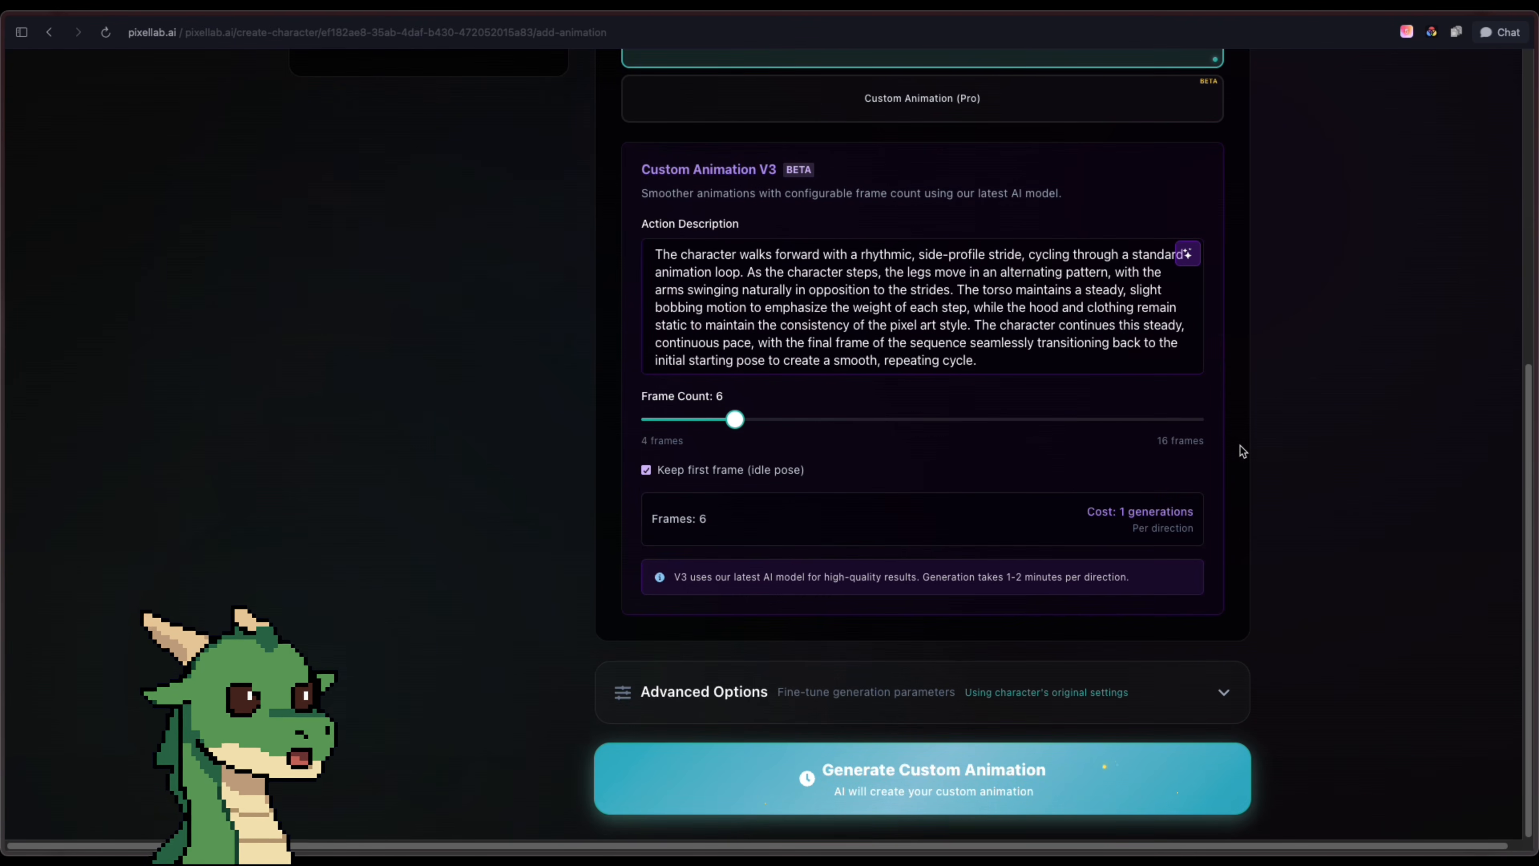
click(1111, 768)
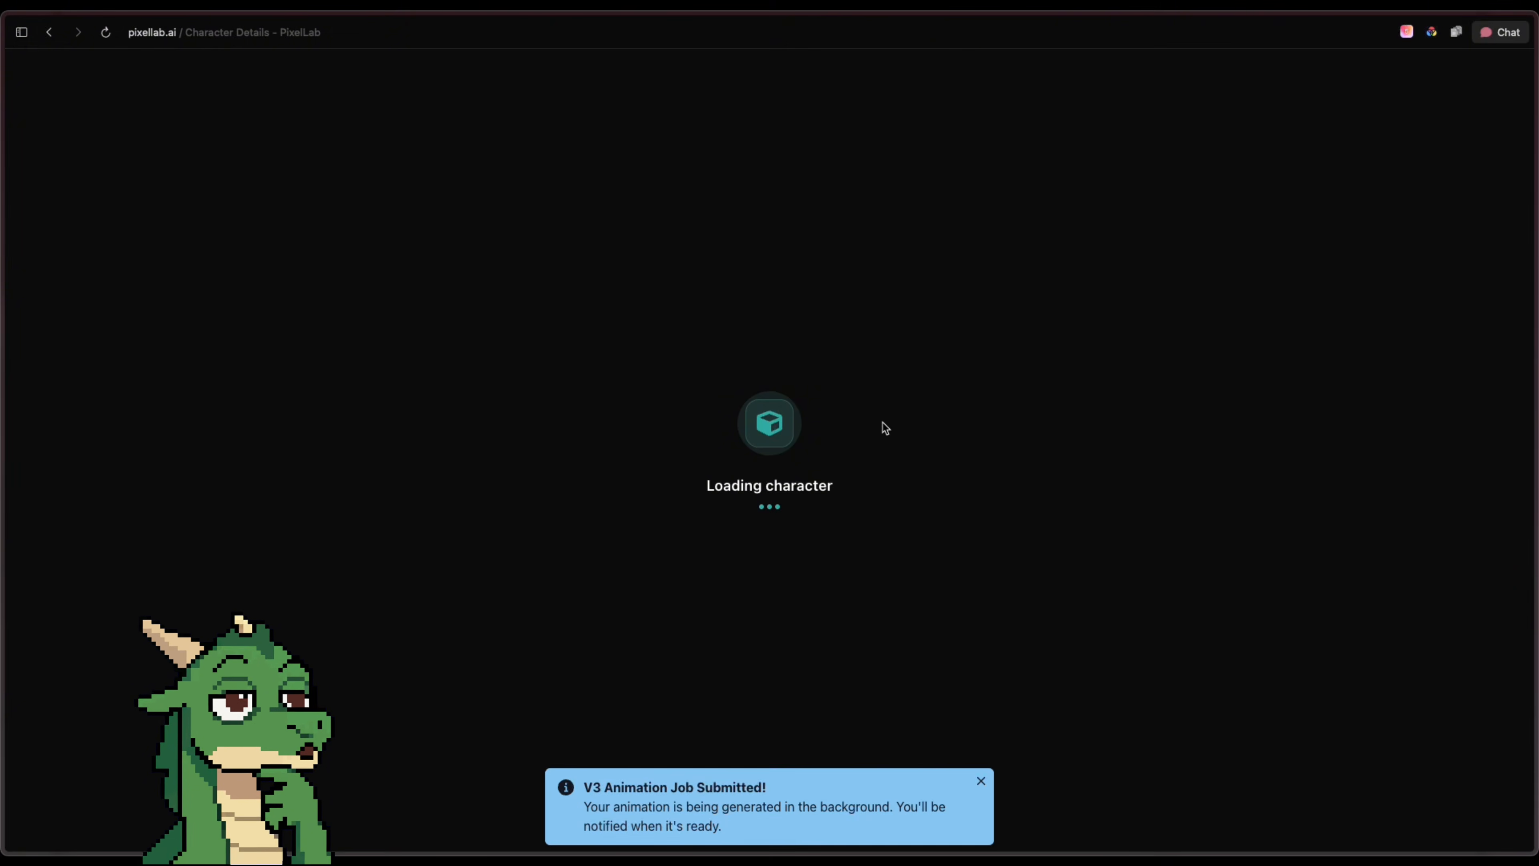
Queue the same walk animation for the mid-walk state's South-East, North-East and South directions
scroll(811, 426, down, 2)
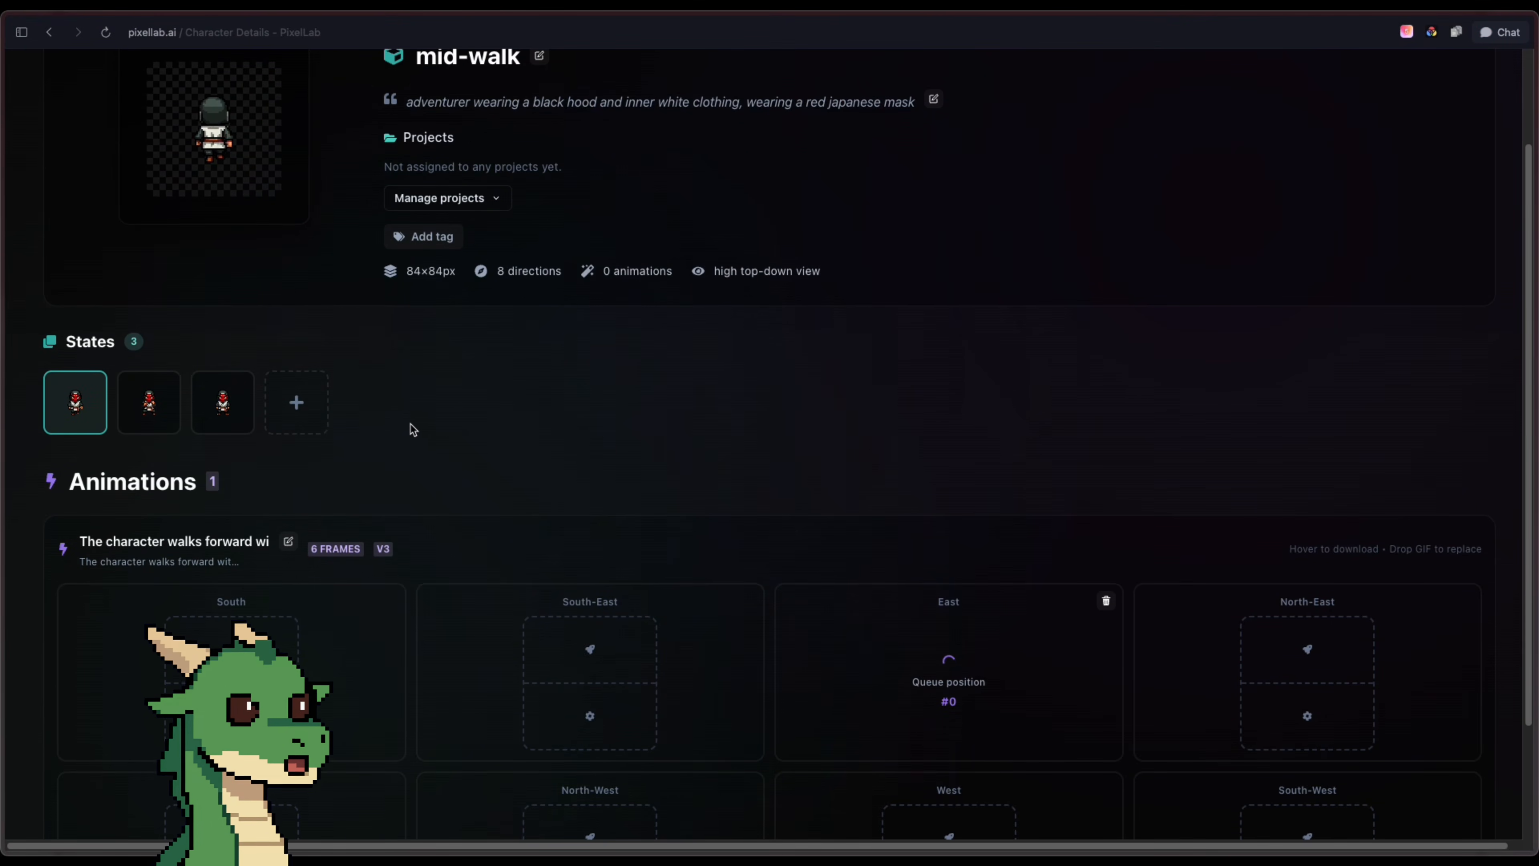
scroll(388, 428, up, 3)
scroll(646, 502, down, 5)
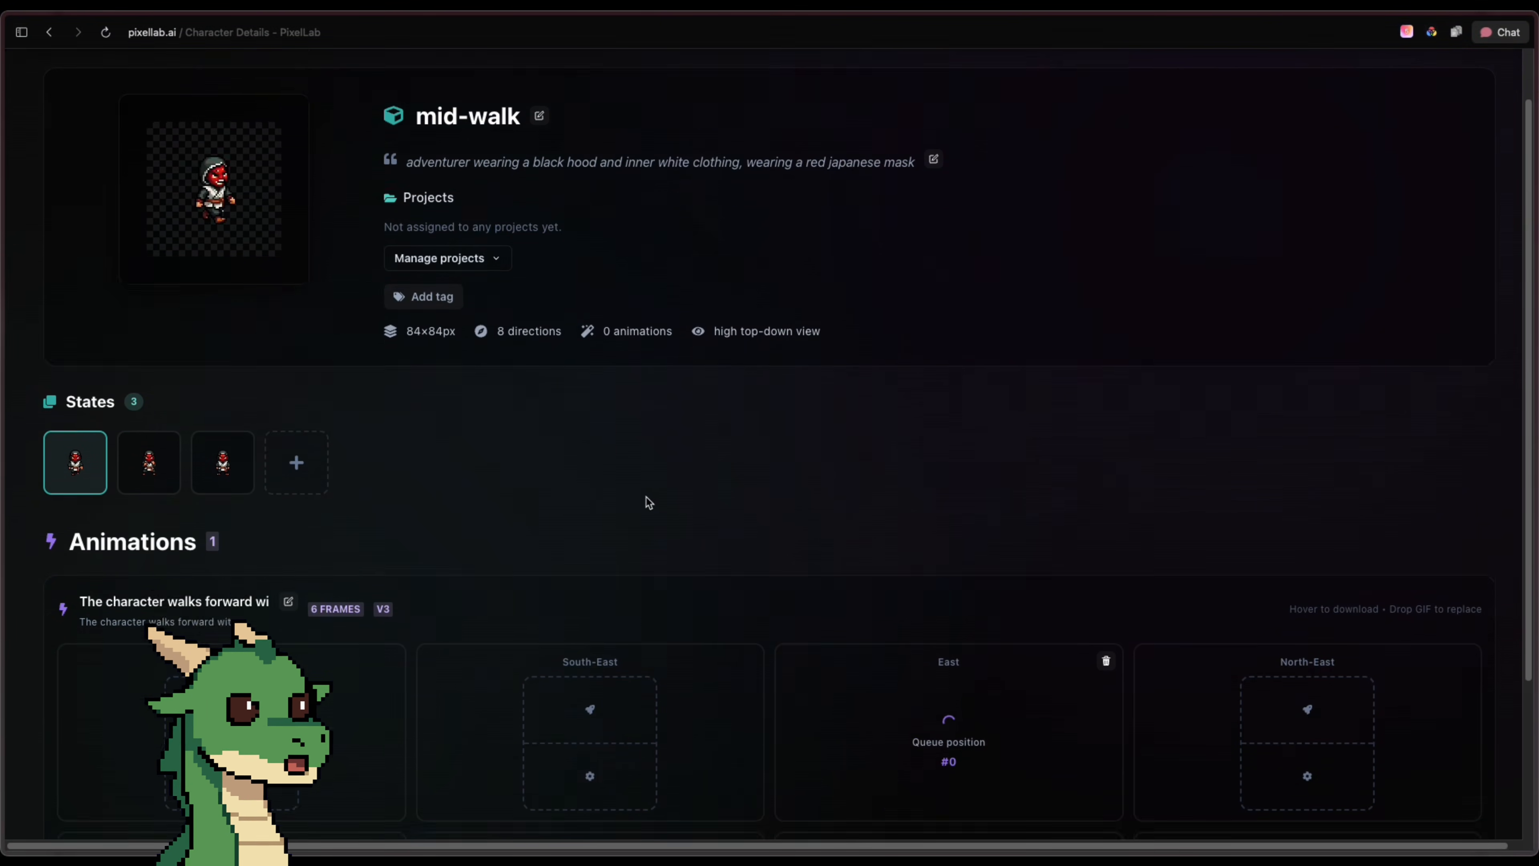
click(564, 494)
click(1318, 485)
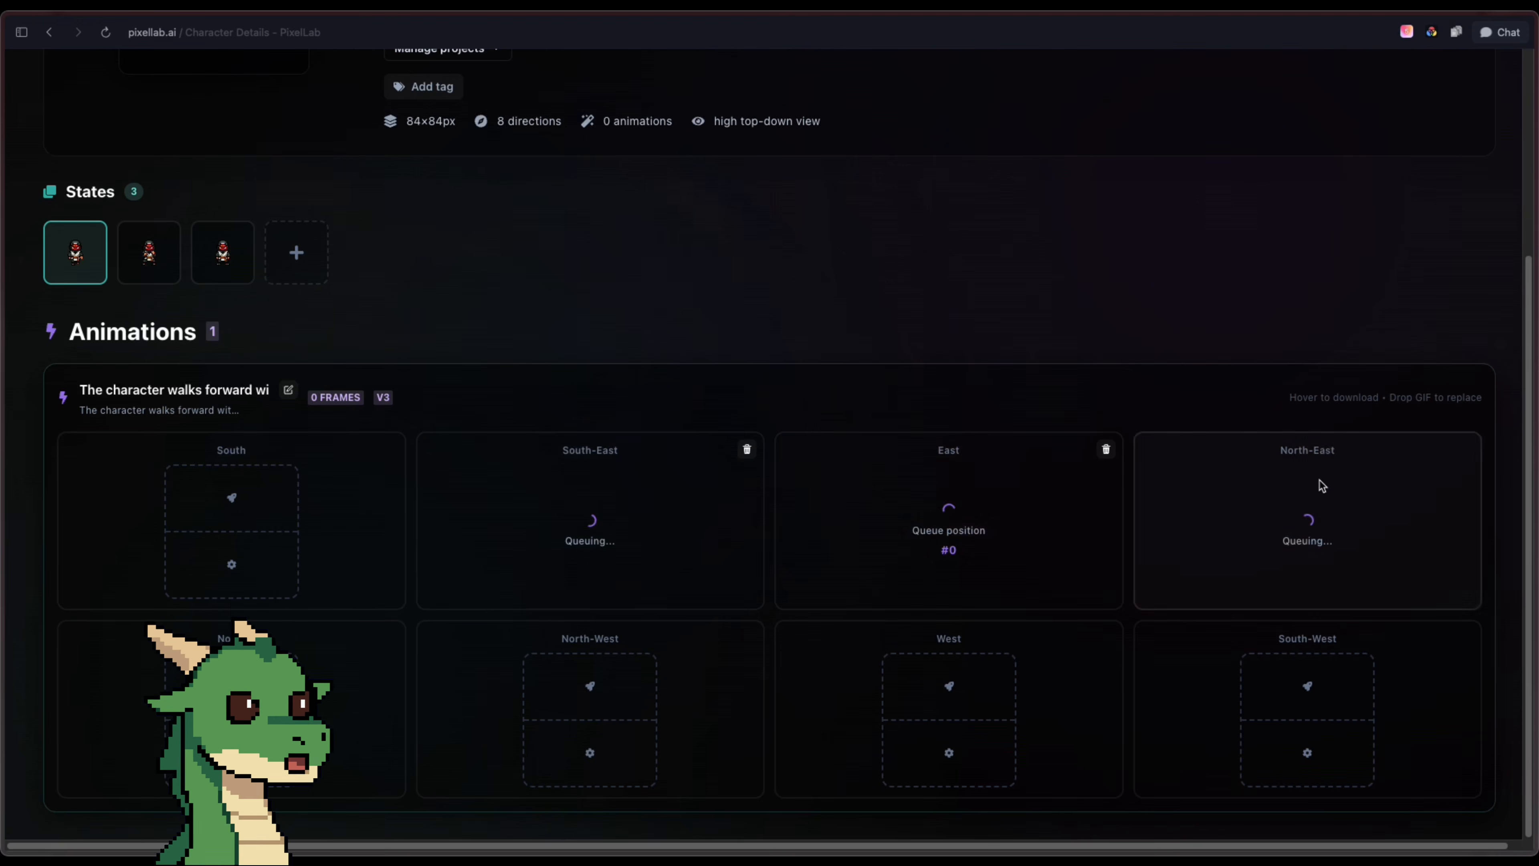
click(280, 514)
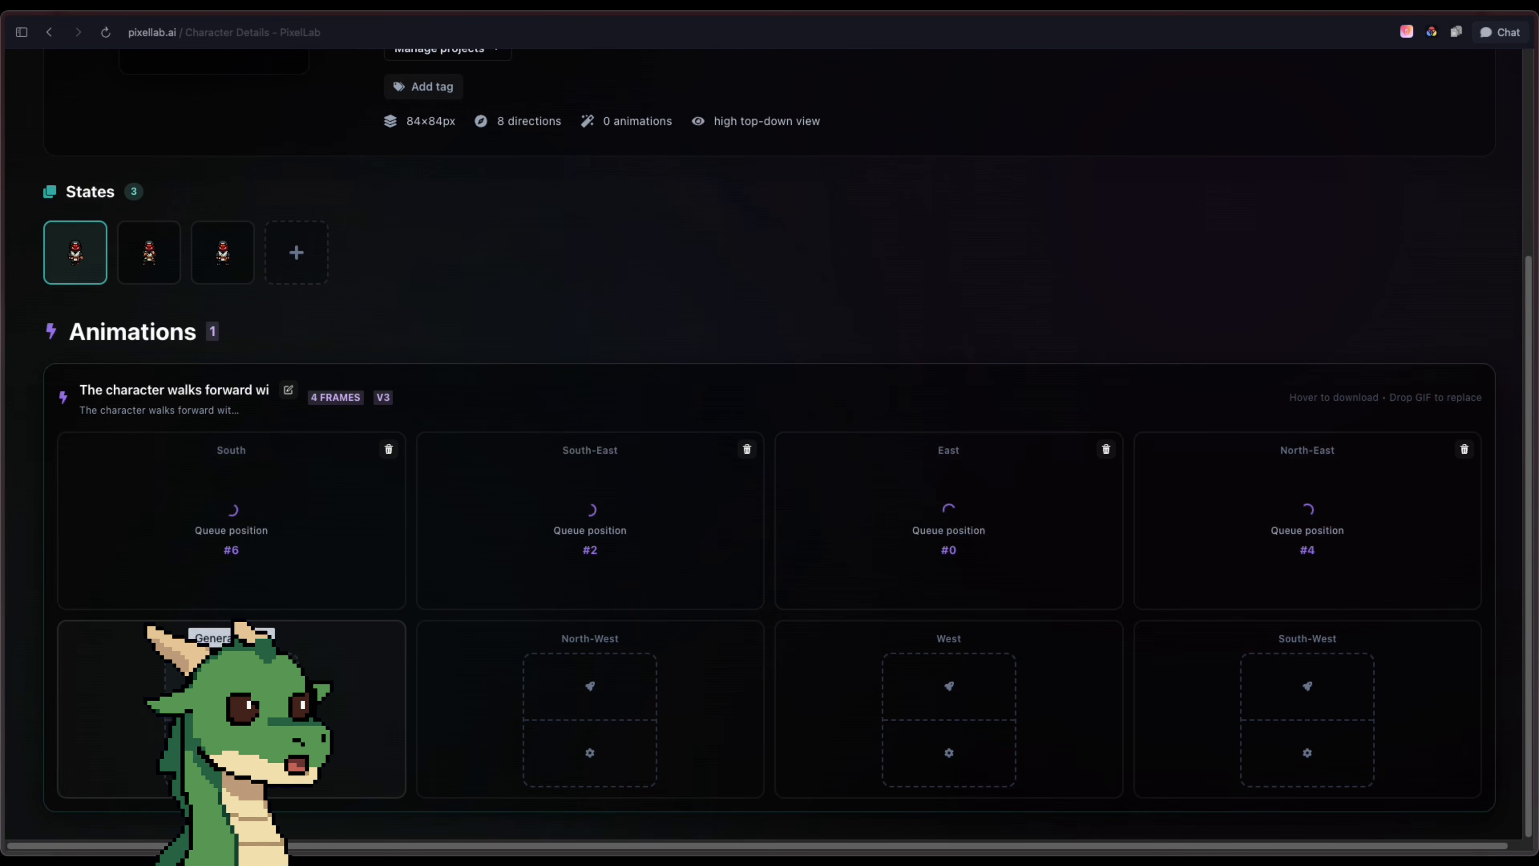
Start a Custom Animation V3 for the fighting pose state described as "fighting stance, idle, ready for a fight", expanded by the AI prompt enhancer
click(140, 276)
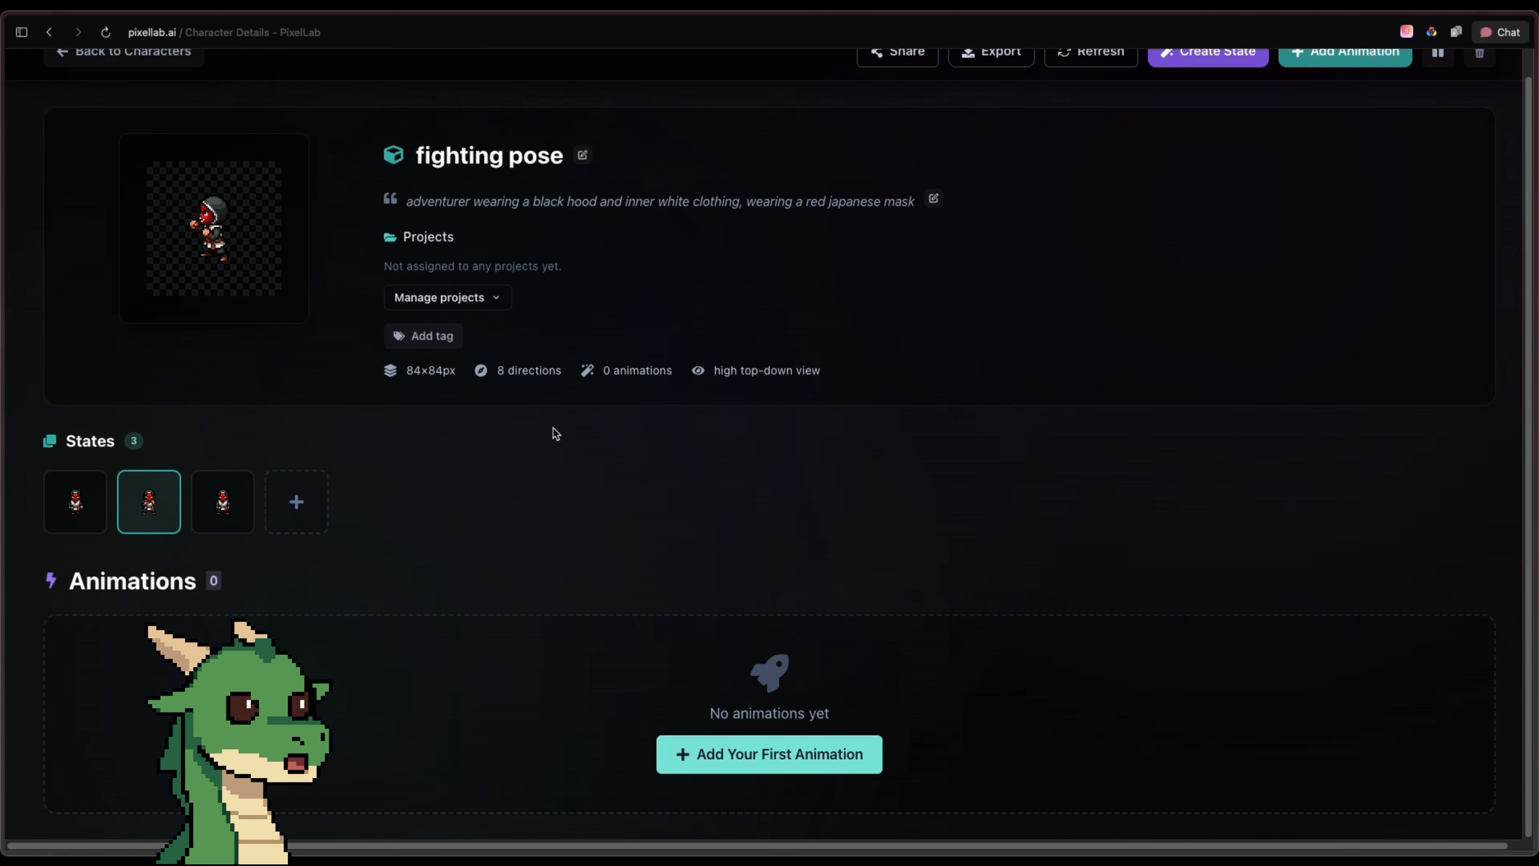
click(877, 753)
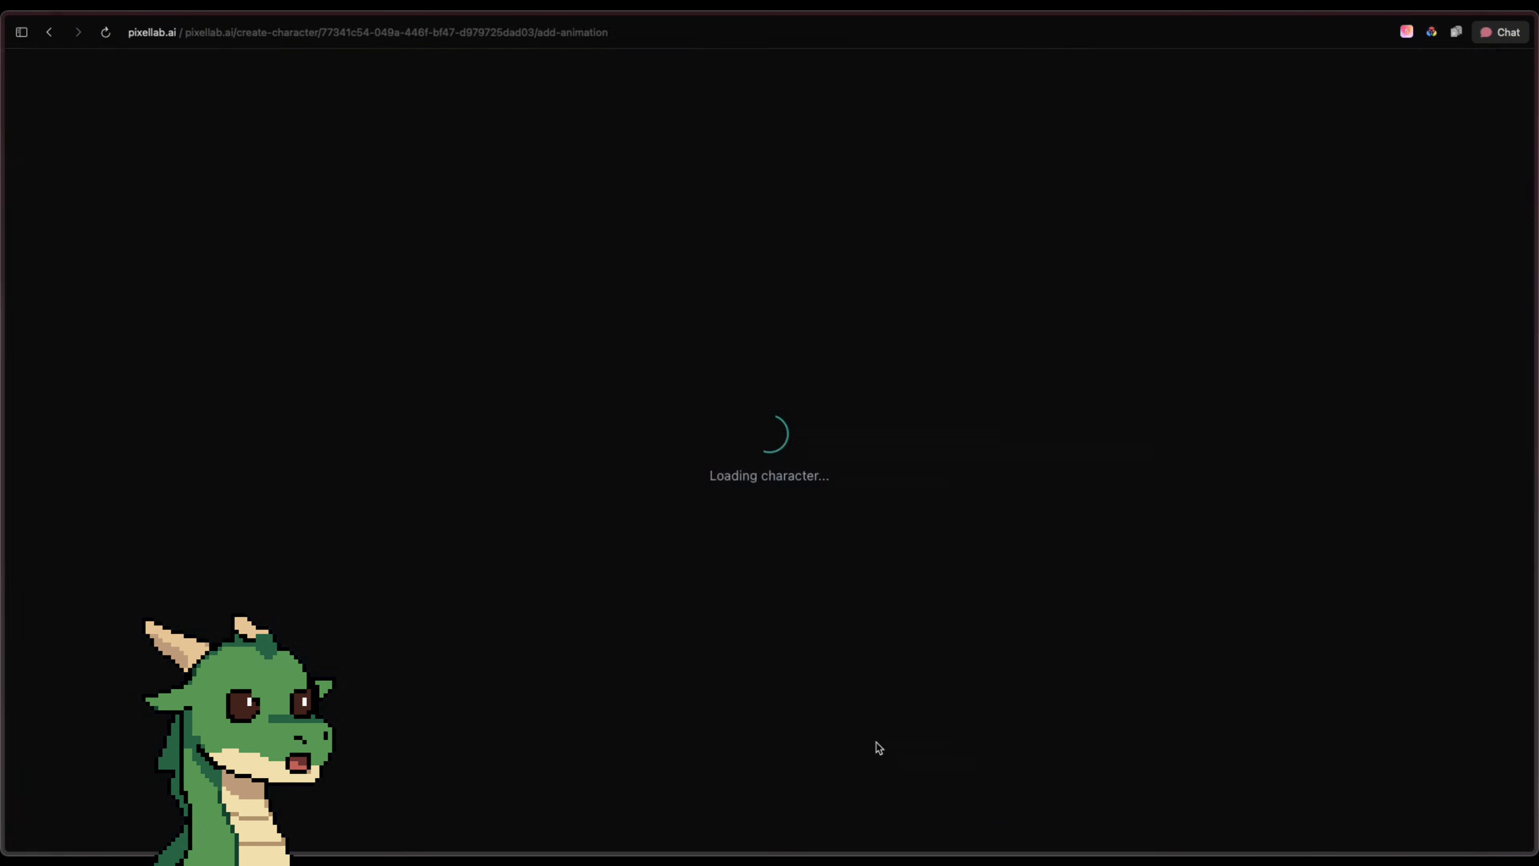
click(952, 572)
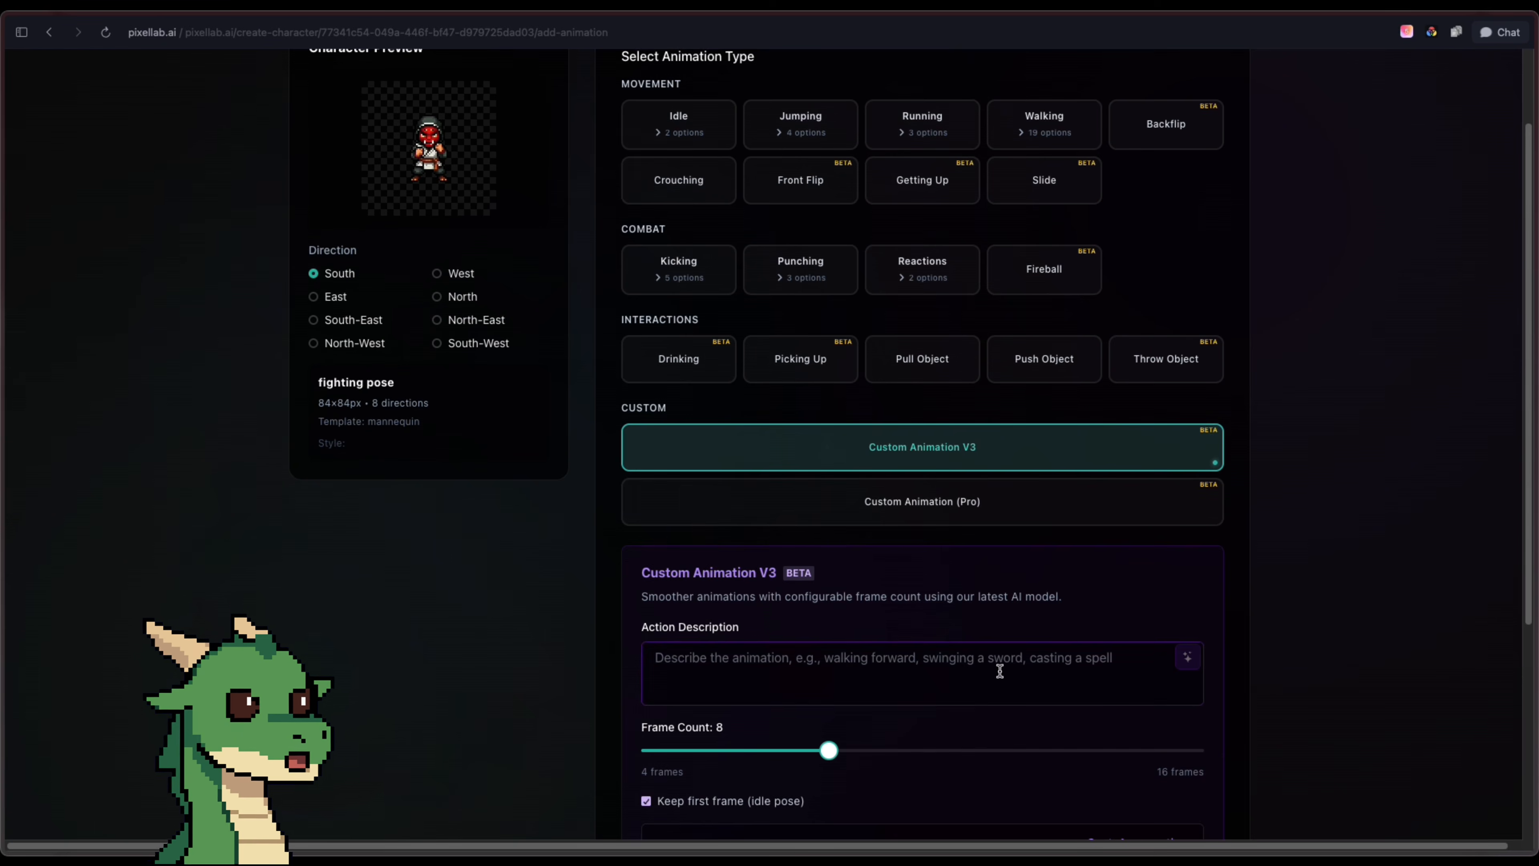
click(1000, 671)
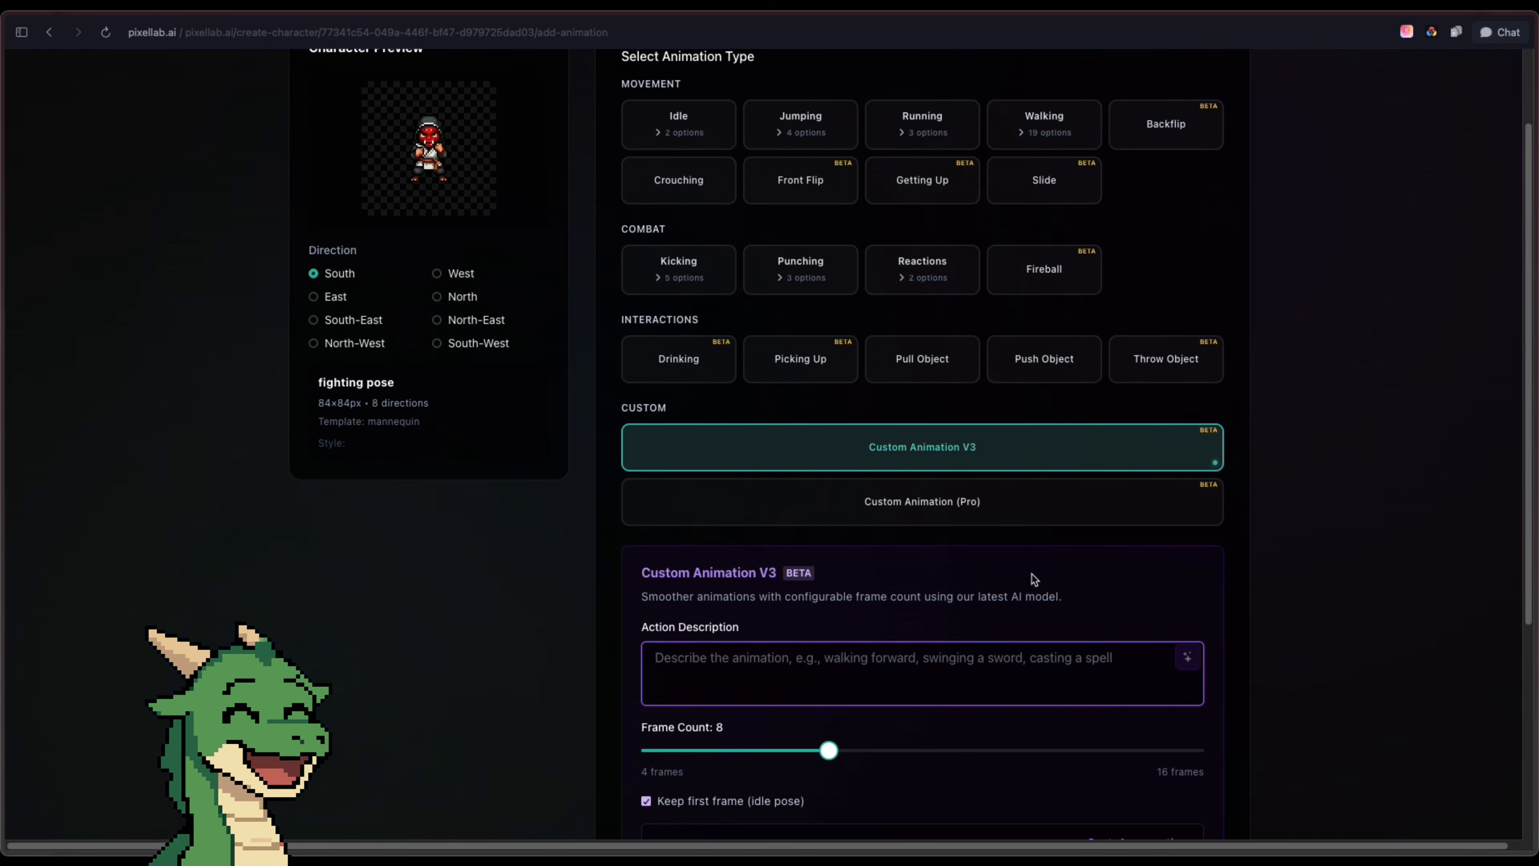
text(fighting stance, idle, ready for a fight)
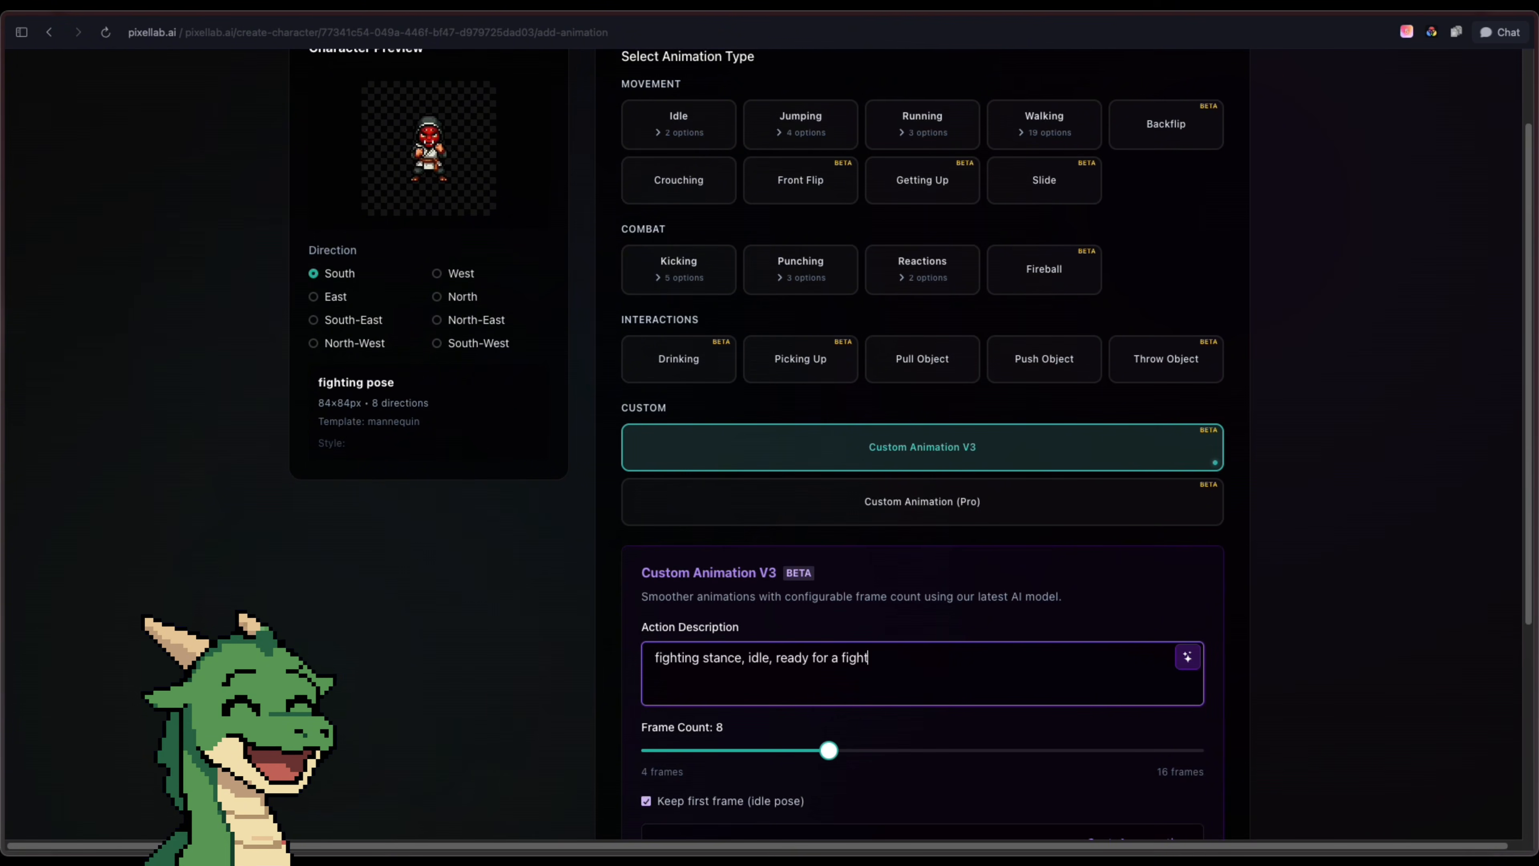
click(1188, 656)
Set the frame count to 6 and generate the fighting stance animation facing South
scroll(886, 562, down, 3)
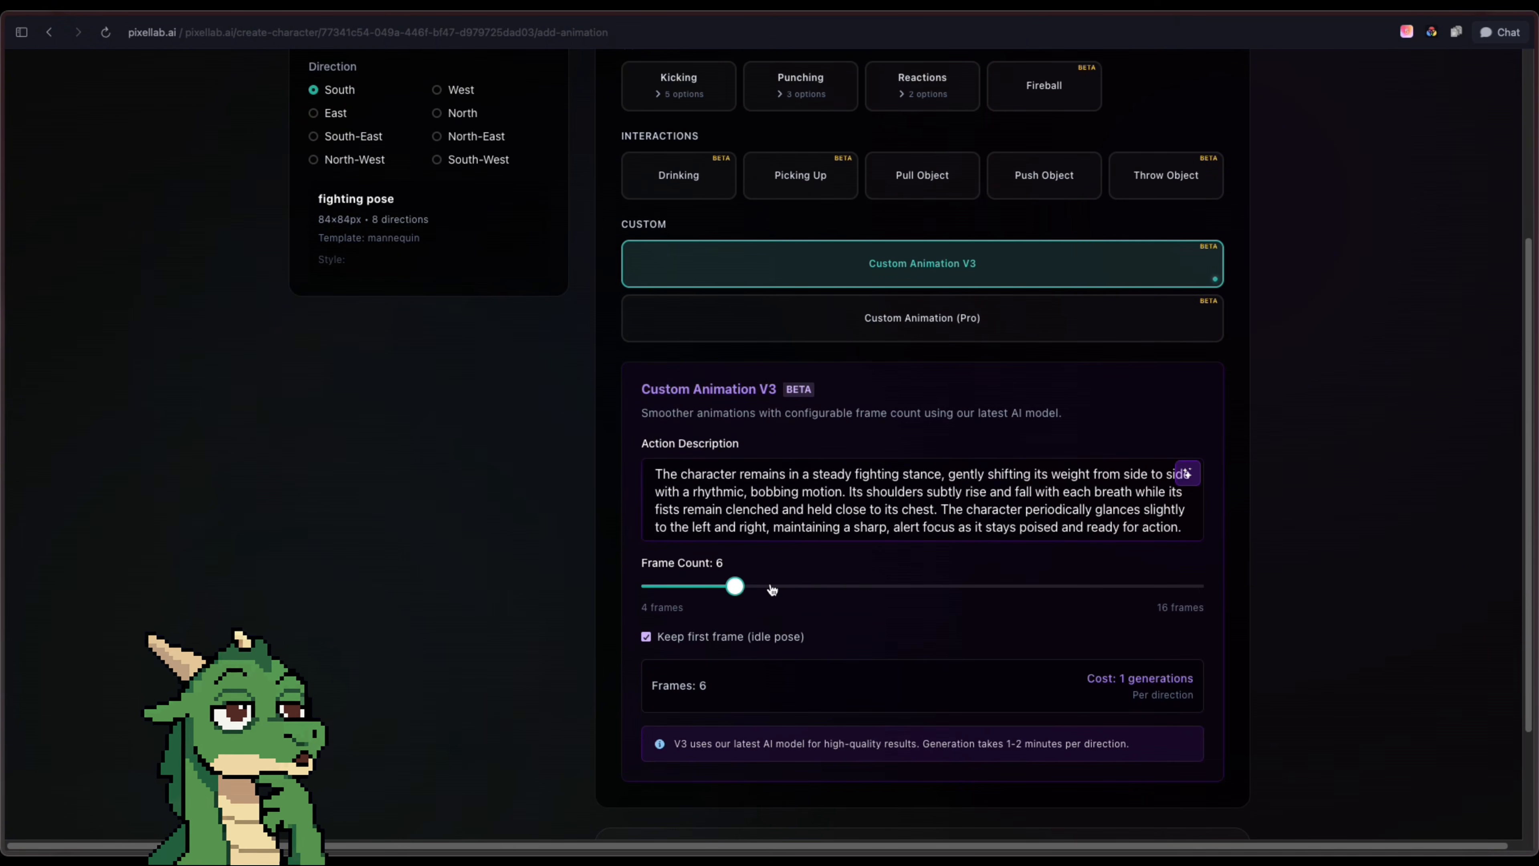
scroll(773, 589, down, 3)
click(1107, 794)
scroll(299, 459, down, 1)
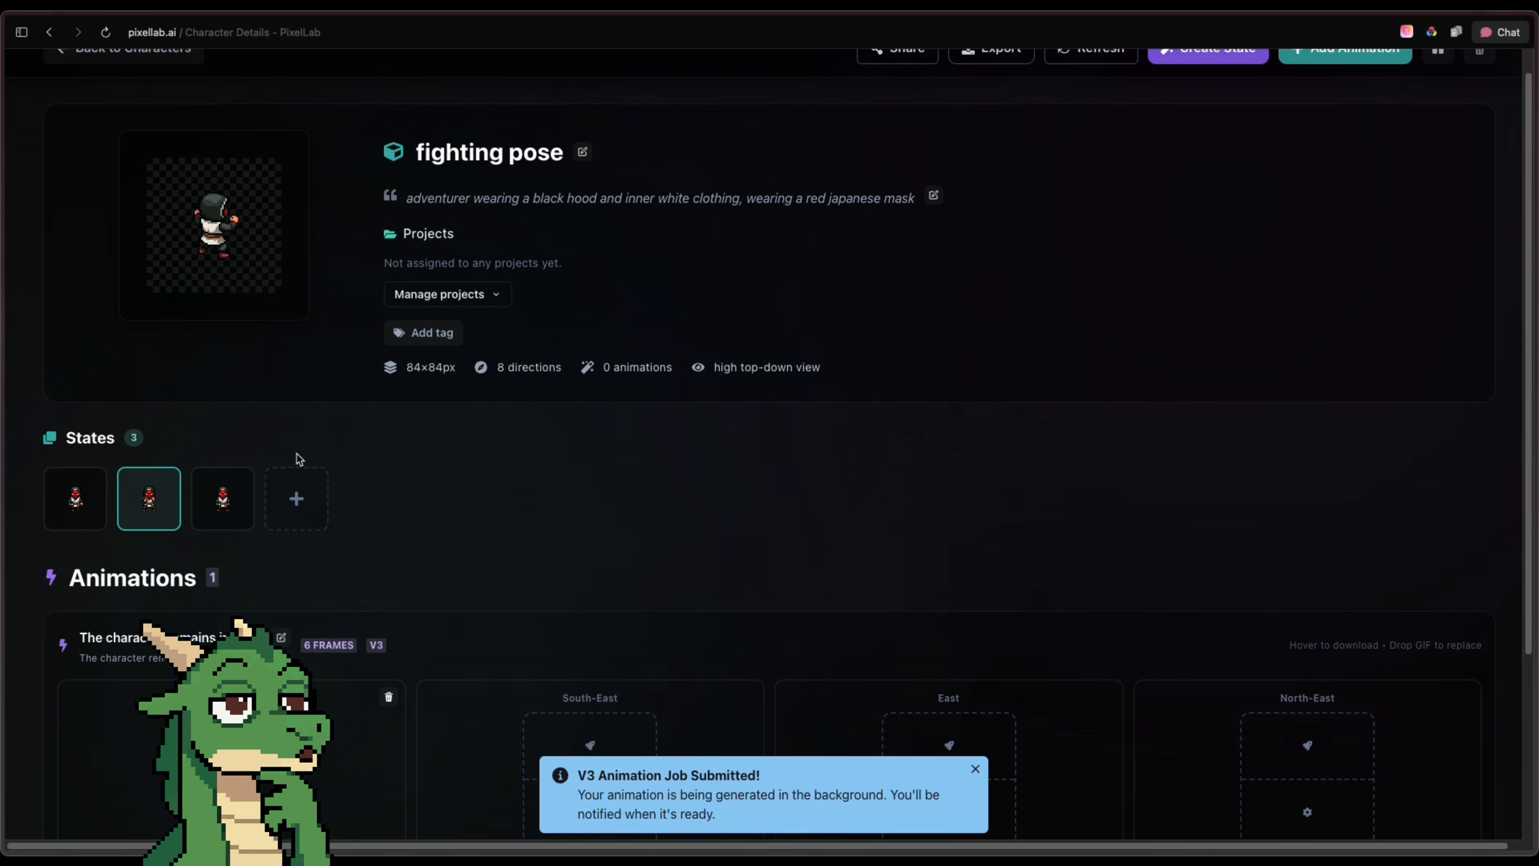
Return to the mid-walk state and open its East-facing walk animation for editing in Pixelorama
scroll(399, 434, down, 2)
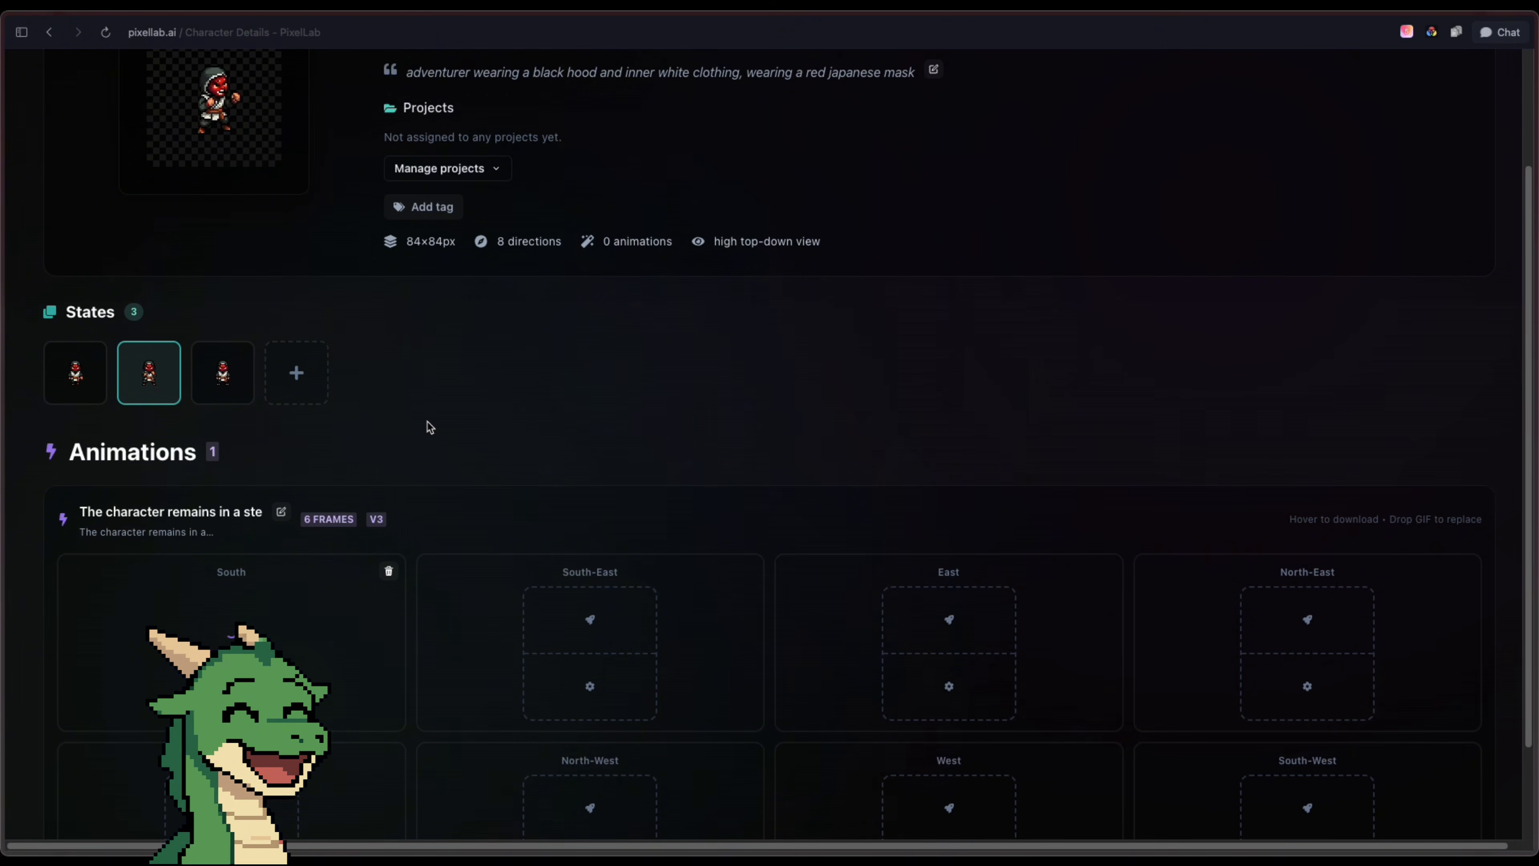
click(75, 373)
scroll(607, 461, down, 1)
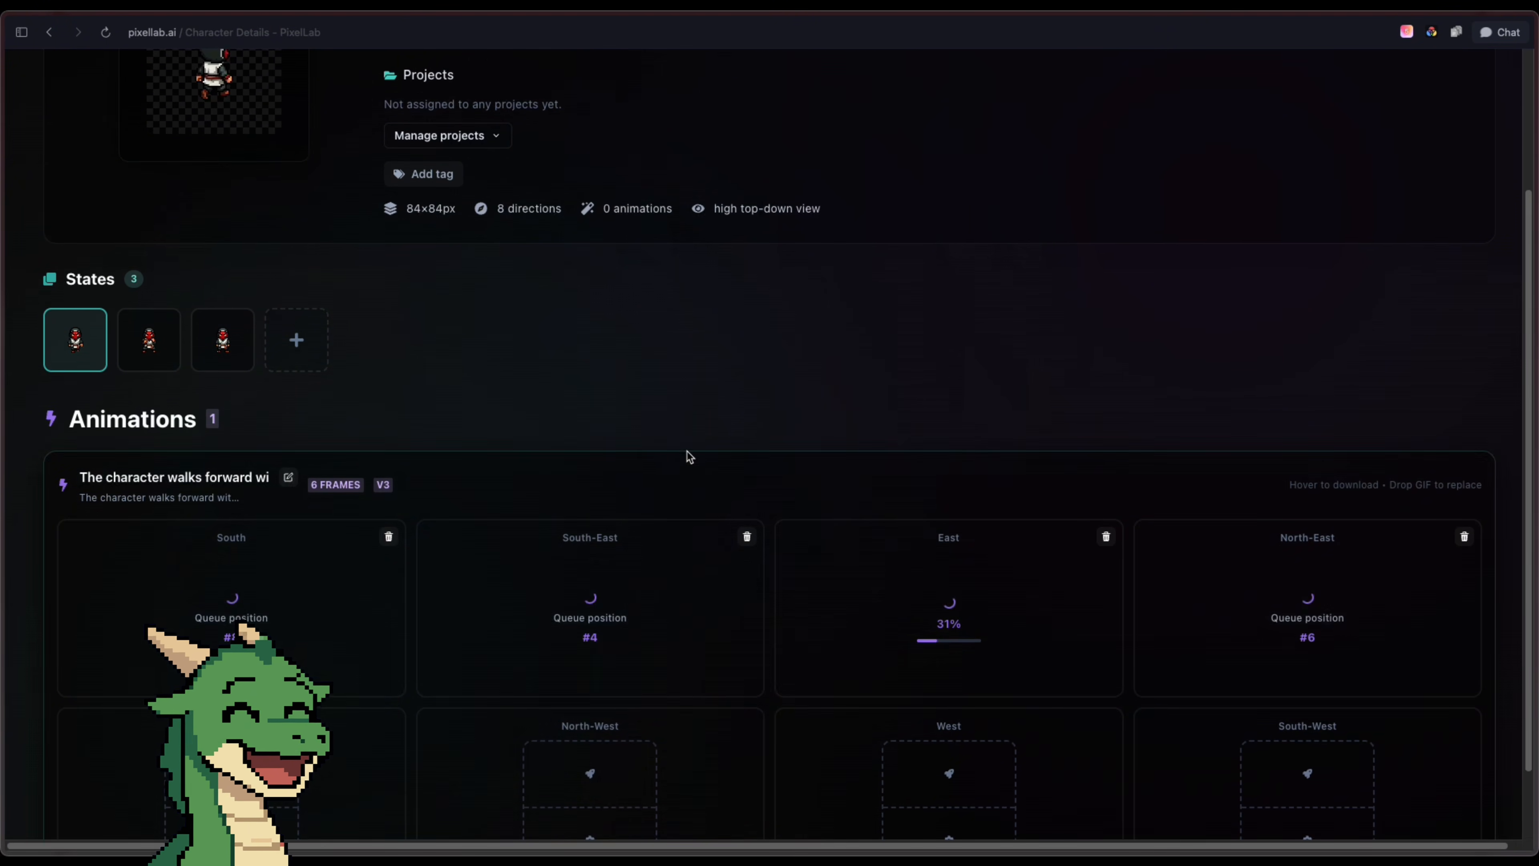
scroll(759, 753, down, 2)
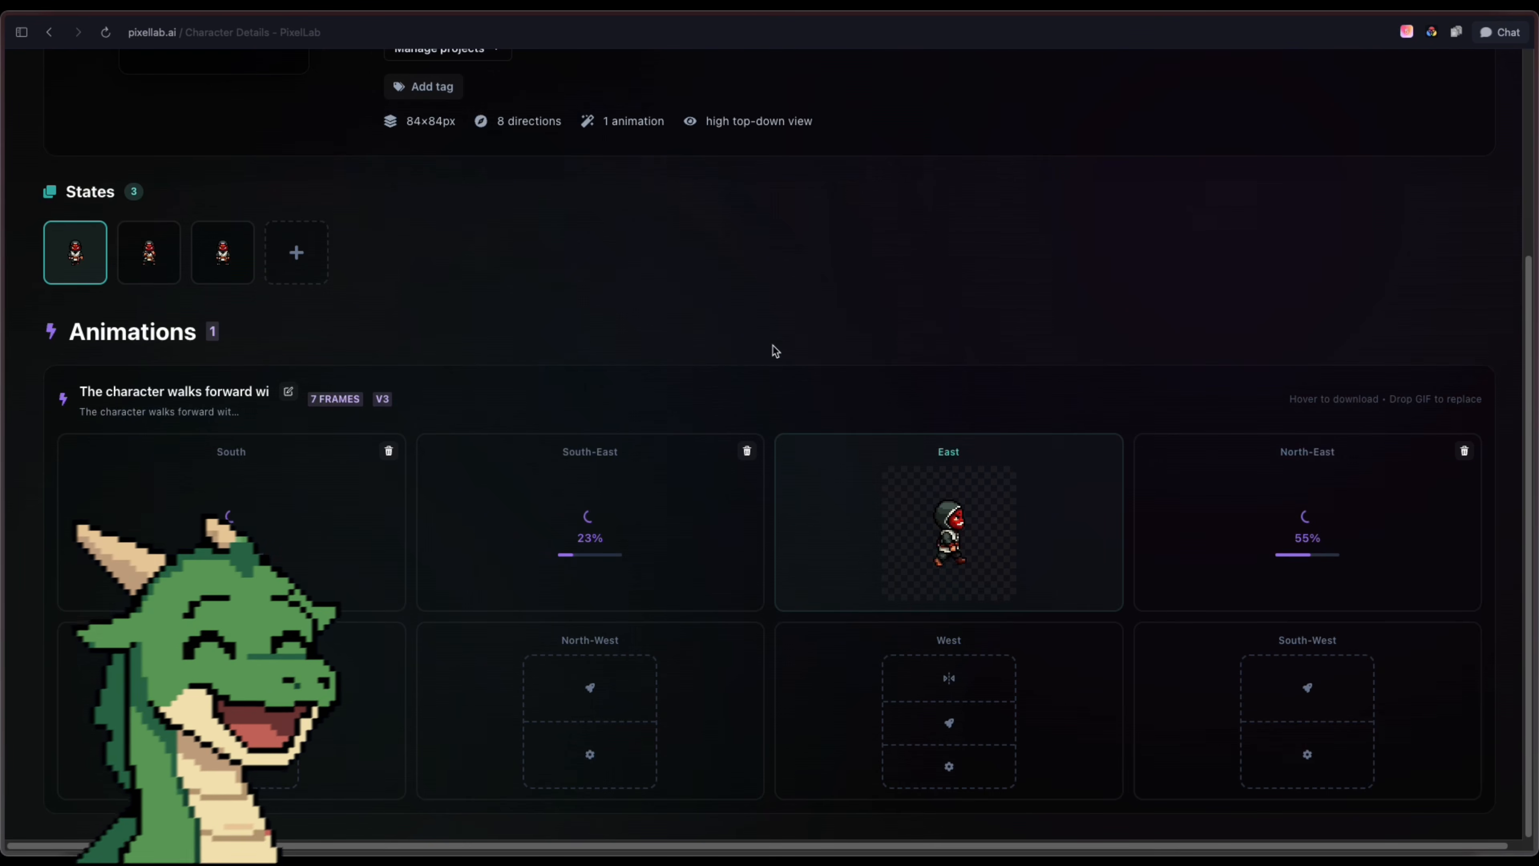
mouse_move(858, 495)
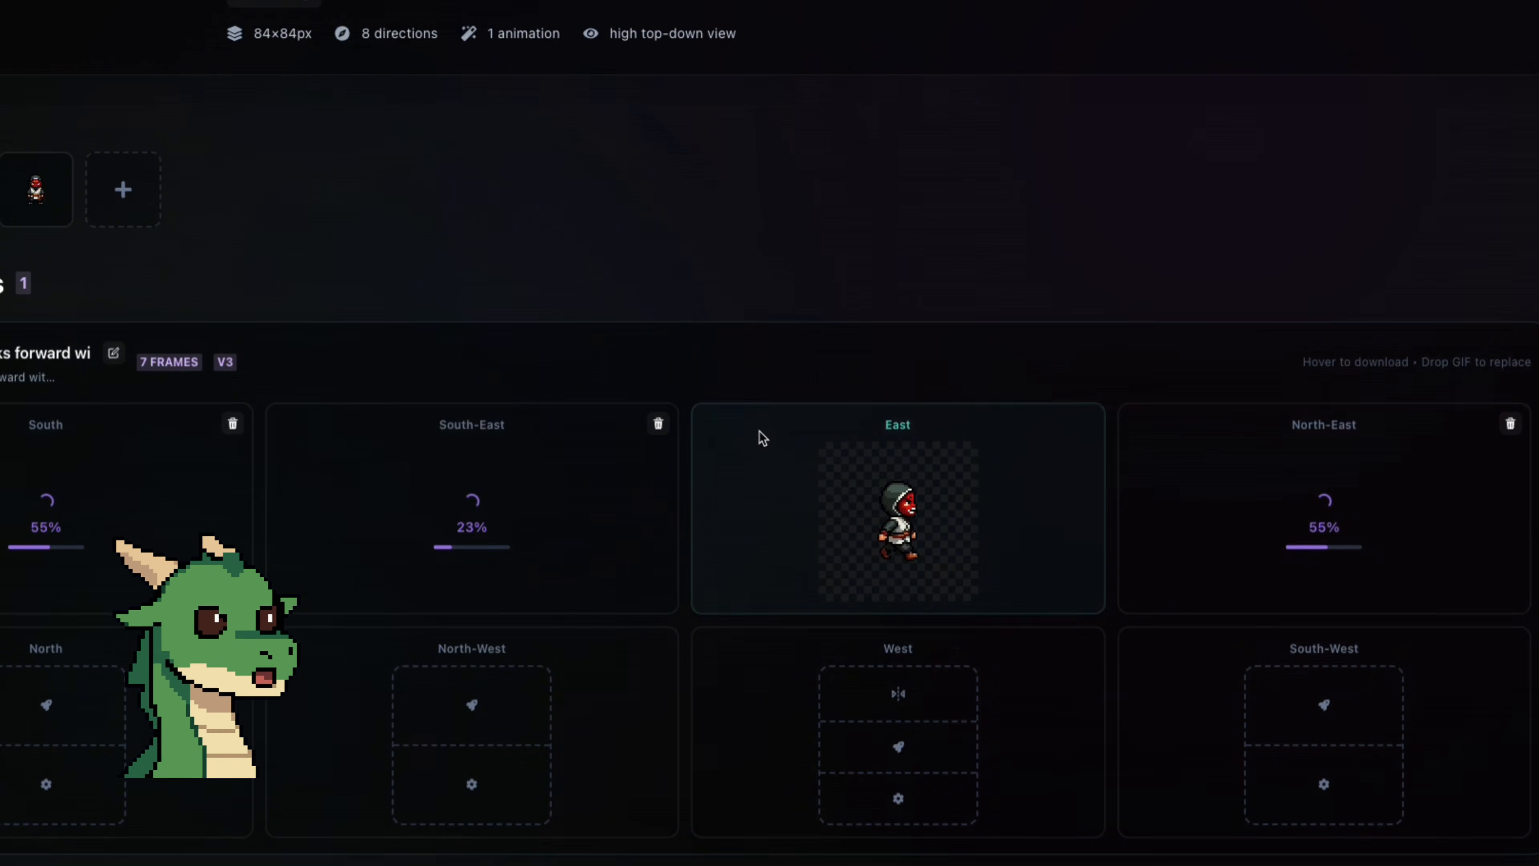
mouse_move(973, 478)
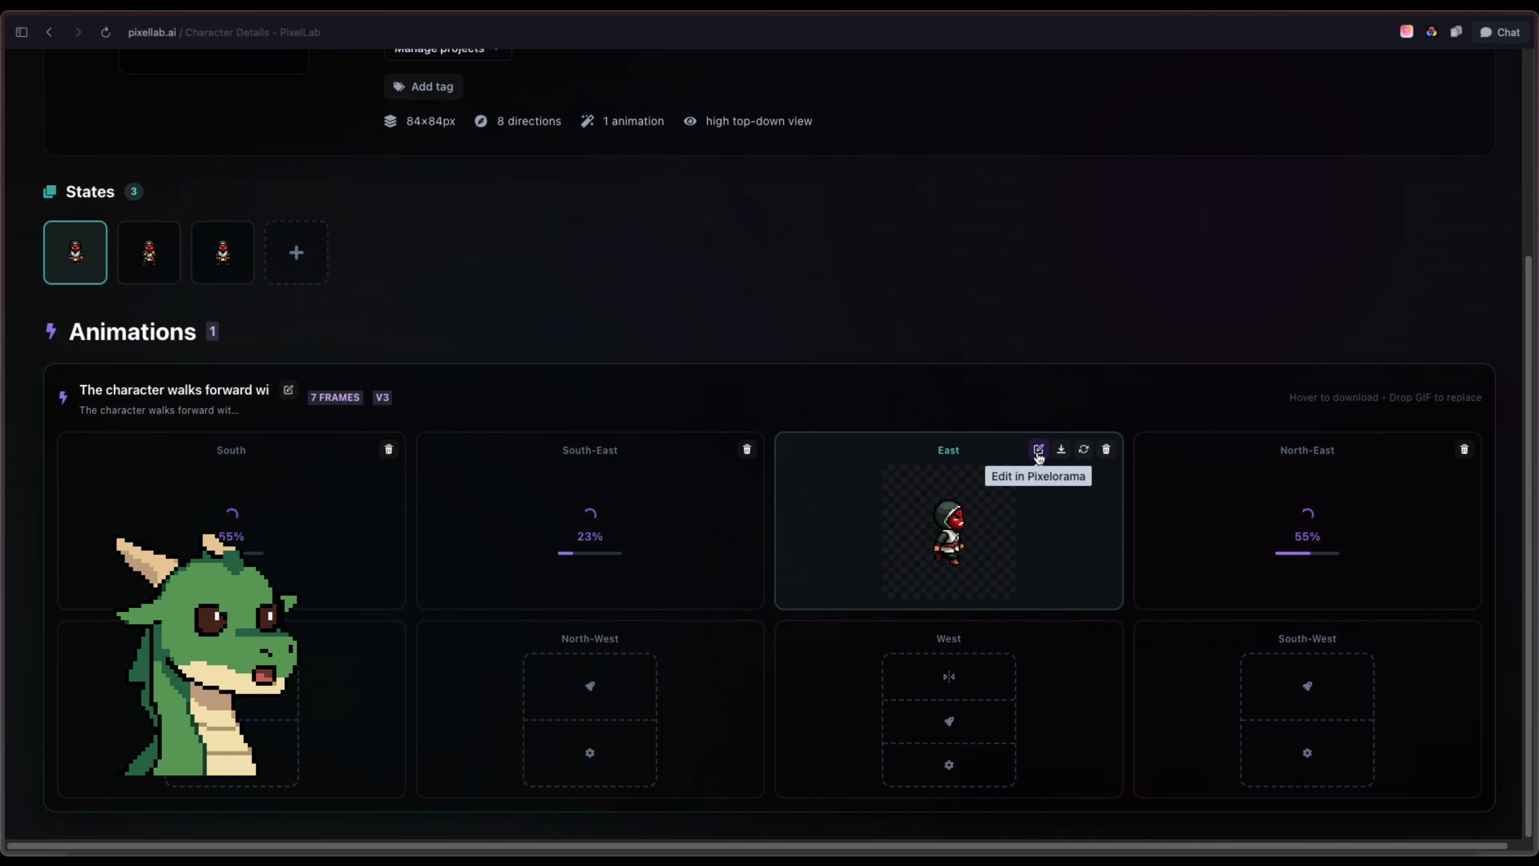
click(1039, 455)
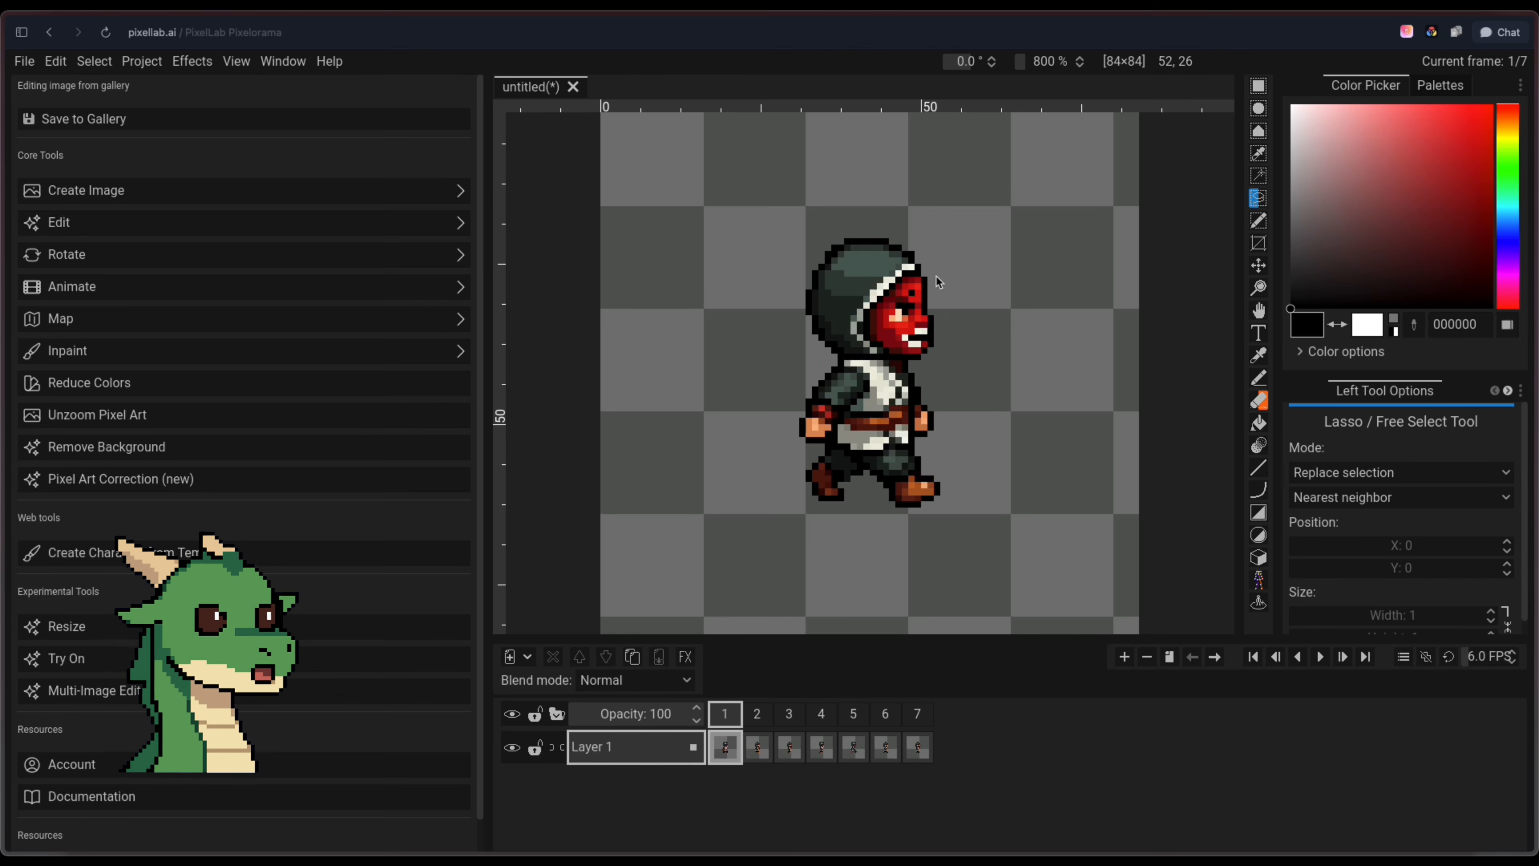
Lasso and copy the character's red mask face in frame 1, deselect it, and switch to frame 2
drag(942, 274, 943, 272)
key(ctrl+c)
key(ctrl+d)
click(759, 743)
key(ctrl+v)
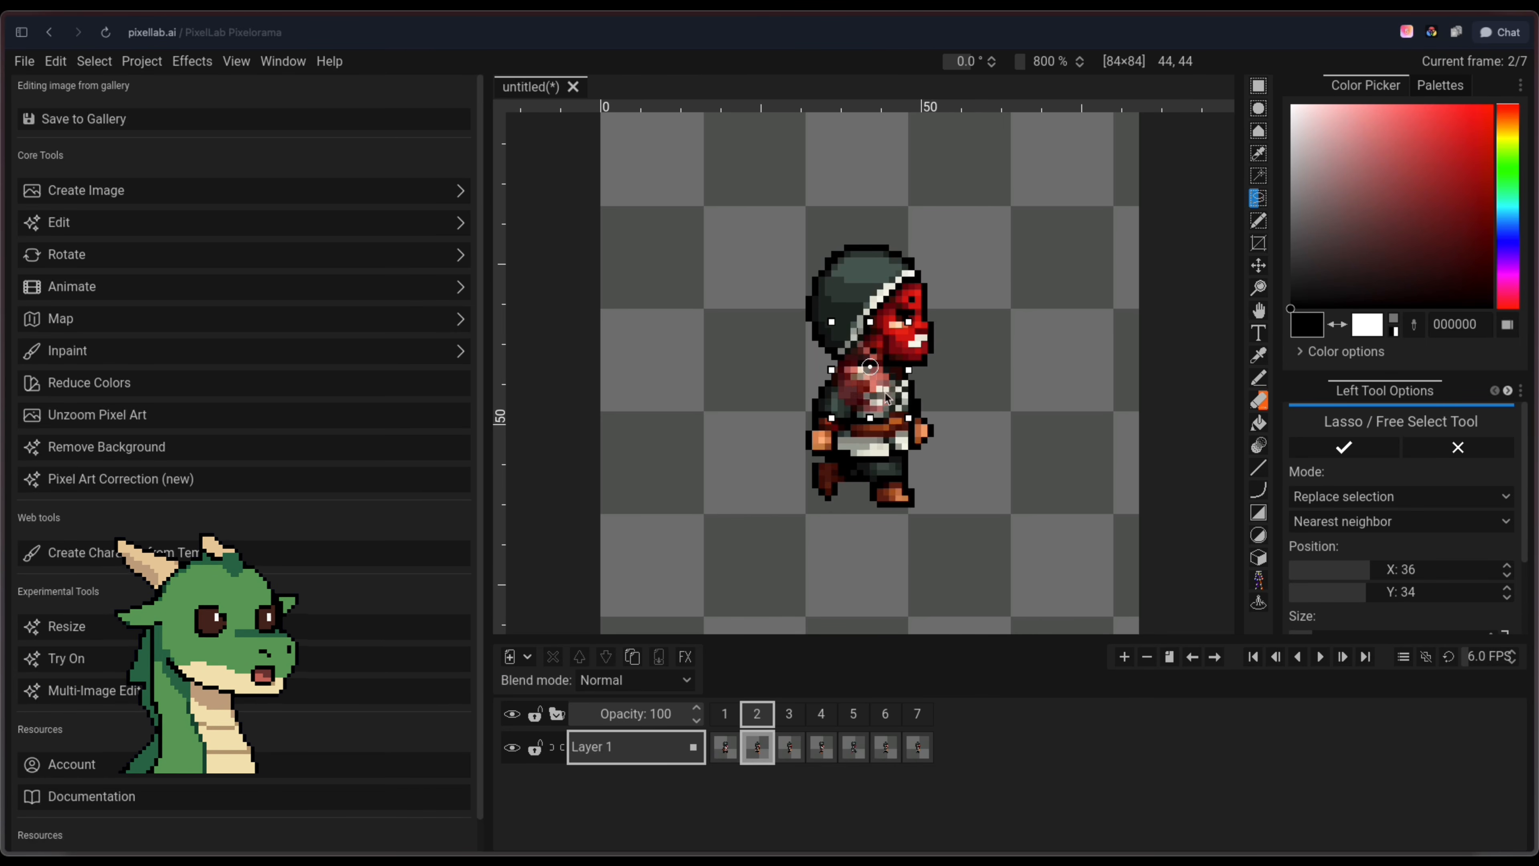
drag(869, 396, 907, 350)
key(ctrl+z)
key(ctrl+z)
key(ctrl+d)
Paste the copied mask over the character's face in frame 2 and compare the result with frame 1
key(ctrl+v)
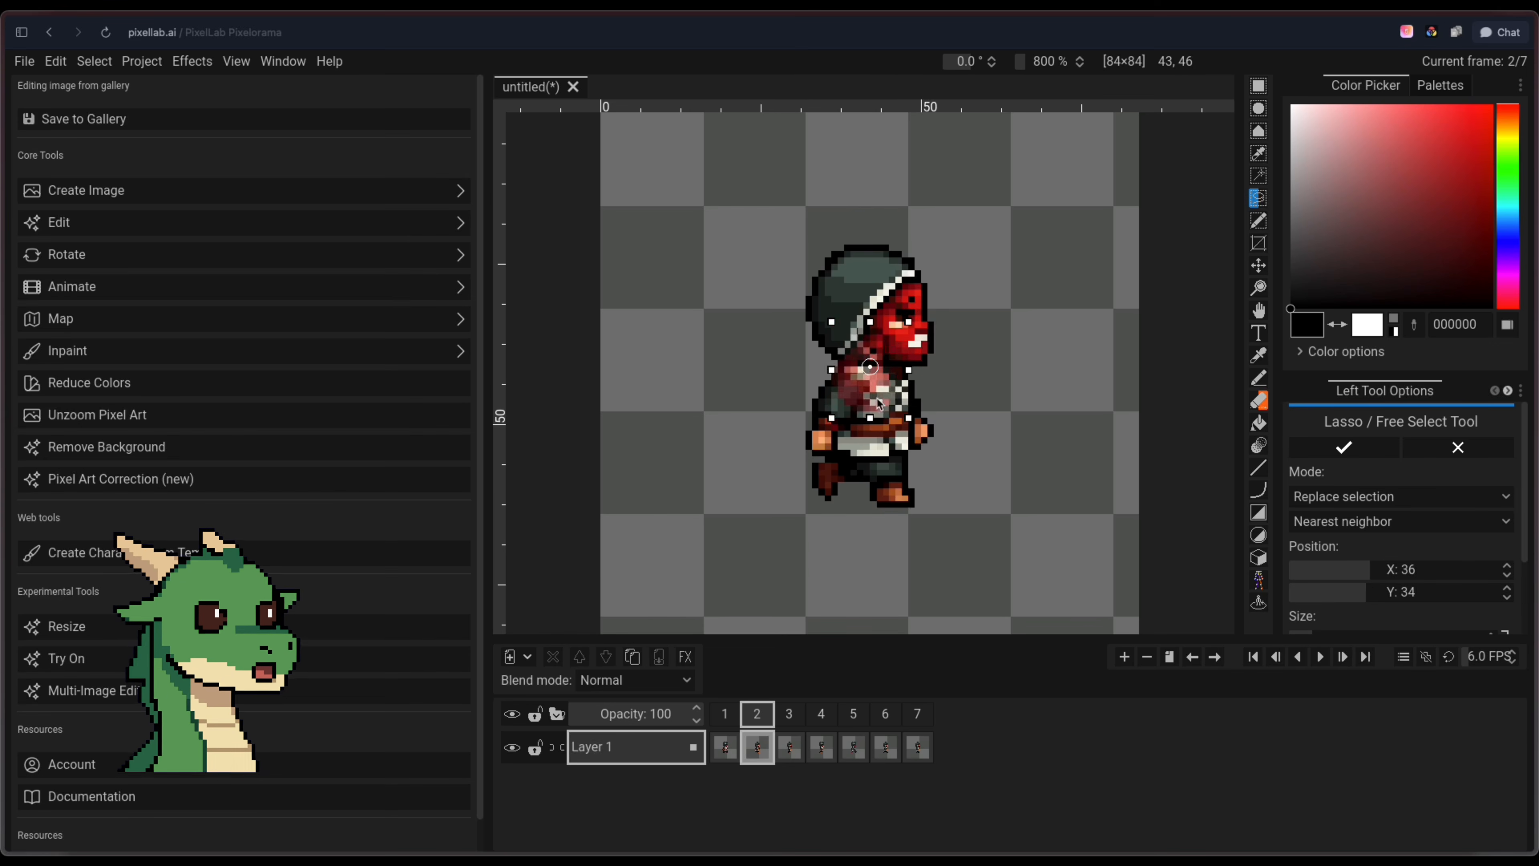
drag(880, 401, 919, 351)
key(ctrl+d)
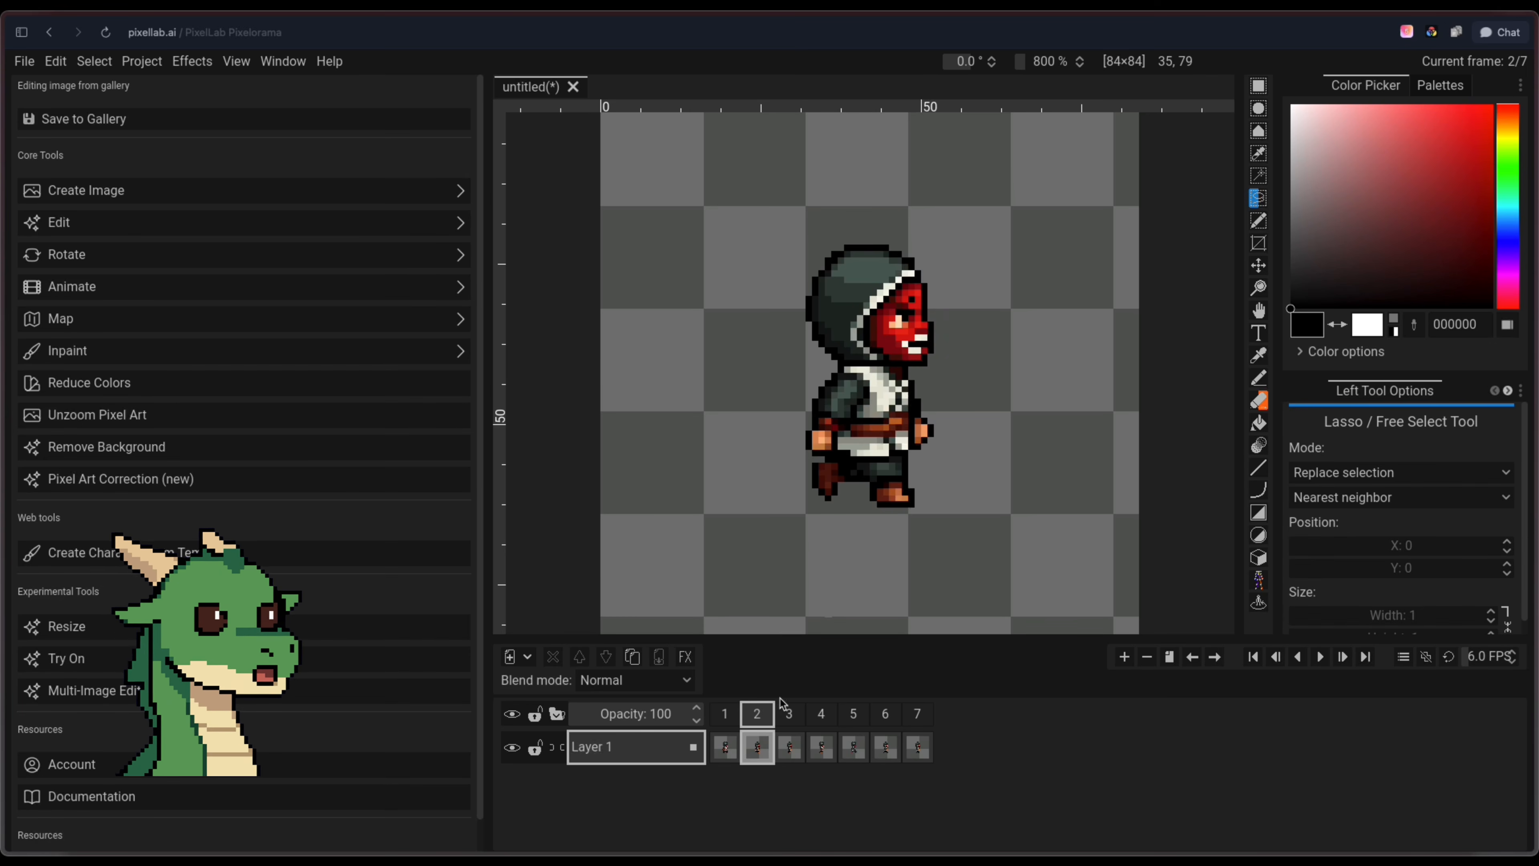
click(720, 720)
click(759, 717)
Paste the copied mask over the character's face in frames 3 and 4, aligning it with the hood
click(787, 716)
key(ctrl+v)
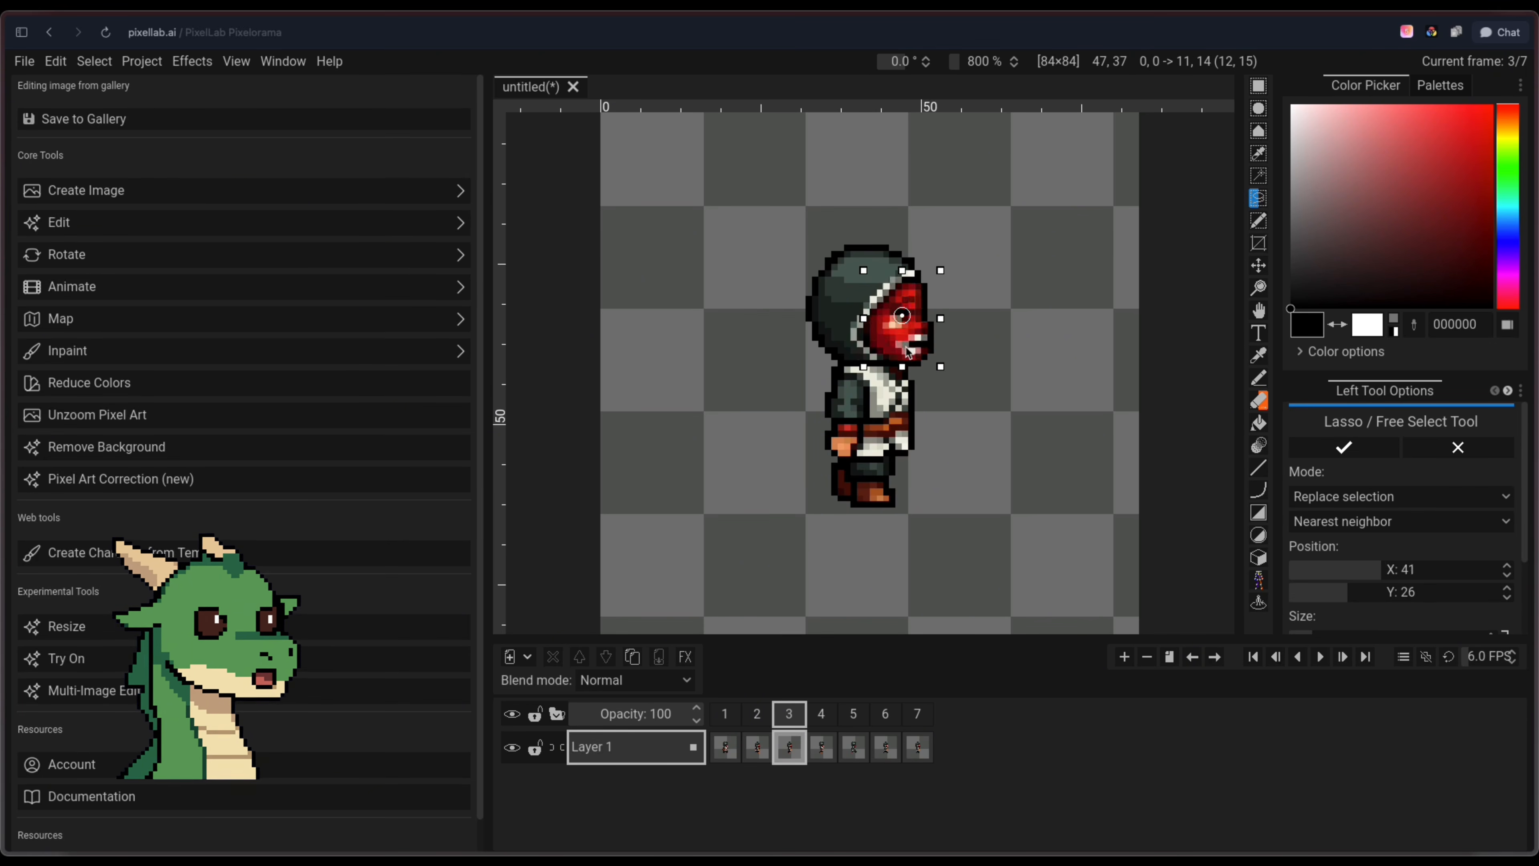
key(ctrl+d)
click(822, 716)
key(ctrl+v)
drag(879, 388, 917, 312)
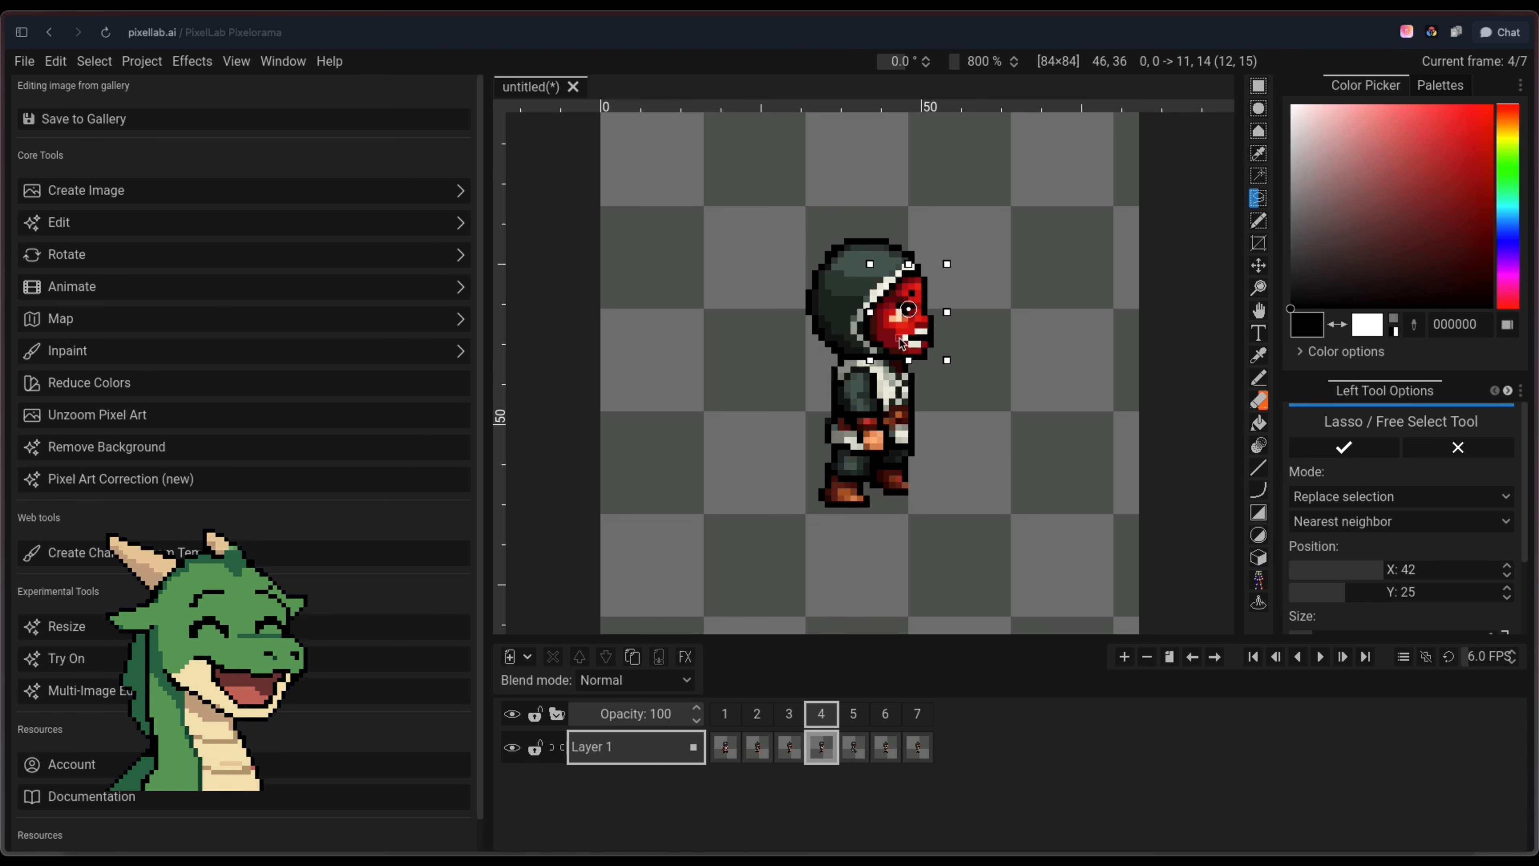
key(ctrl+d)
Place the copied mask over the face in frames 5, 6 and 7, and save the animation to the gallery
click(854, 715)
key(ctrl+v)
drag(900, 345, 899, 345)
click(880, 591)
click(883, 715)
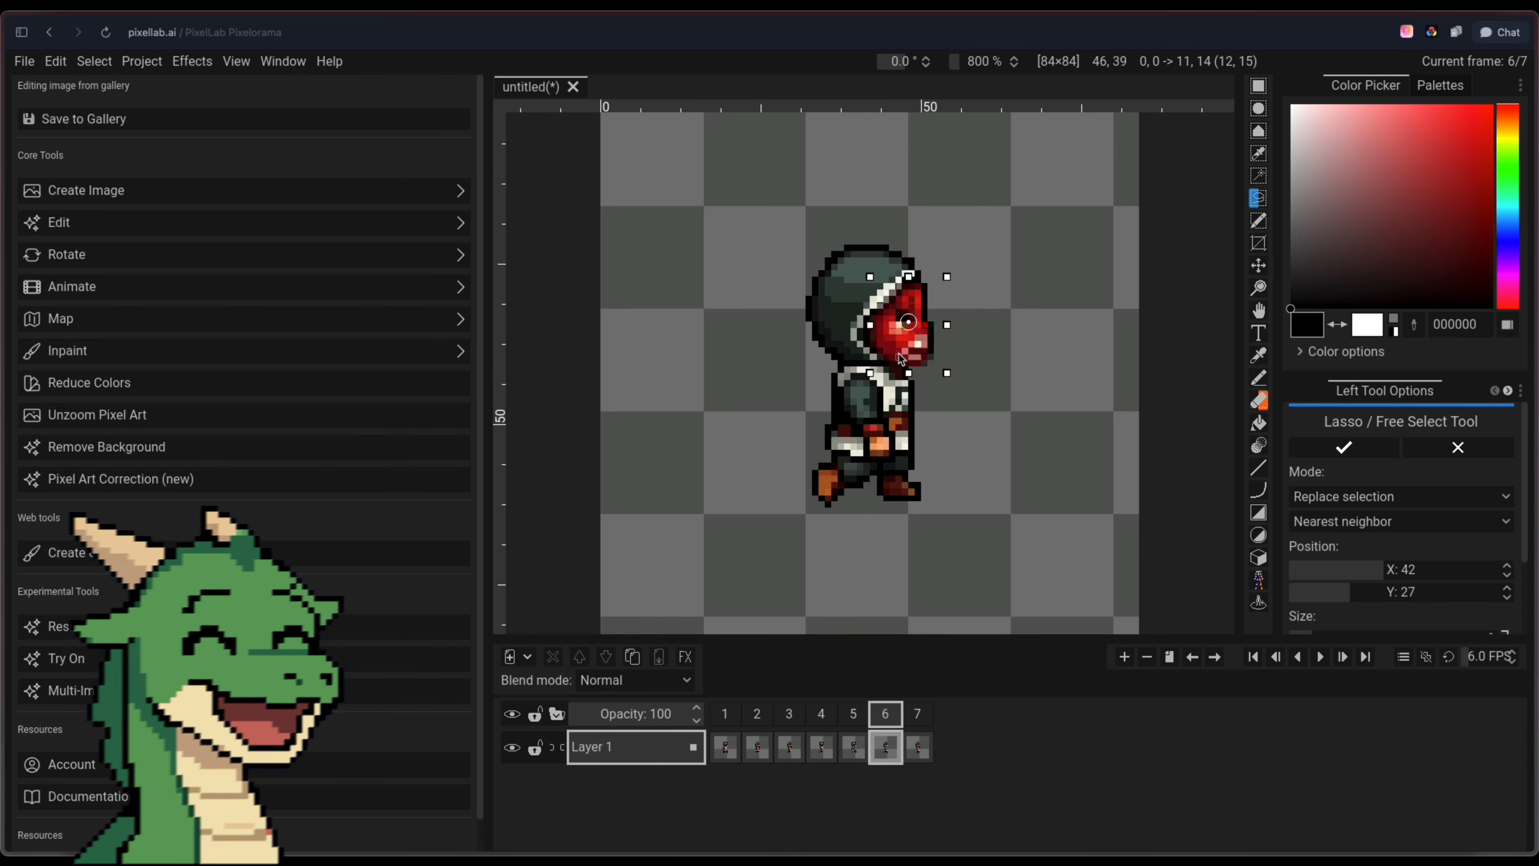
key(ctrl+z)
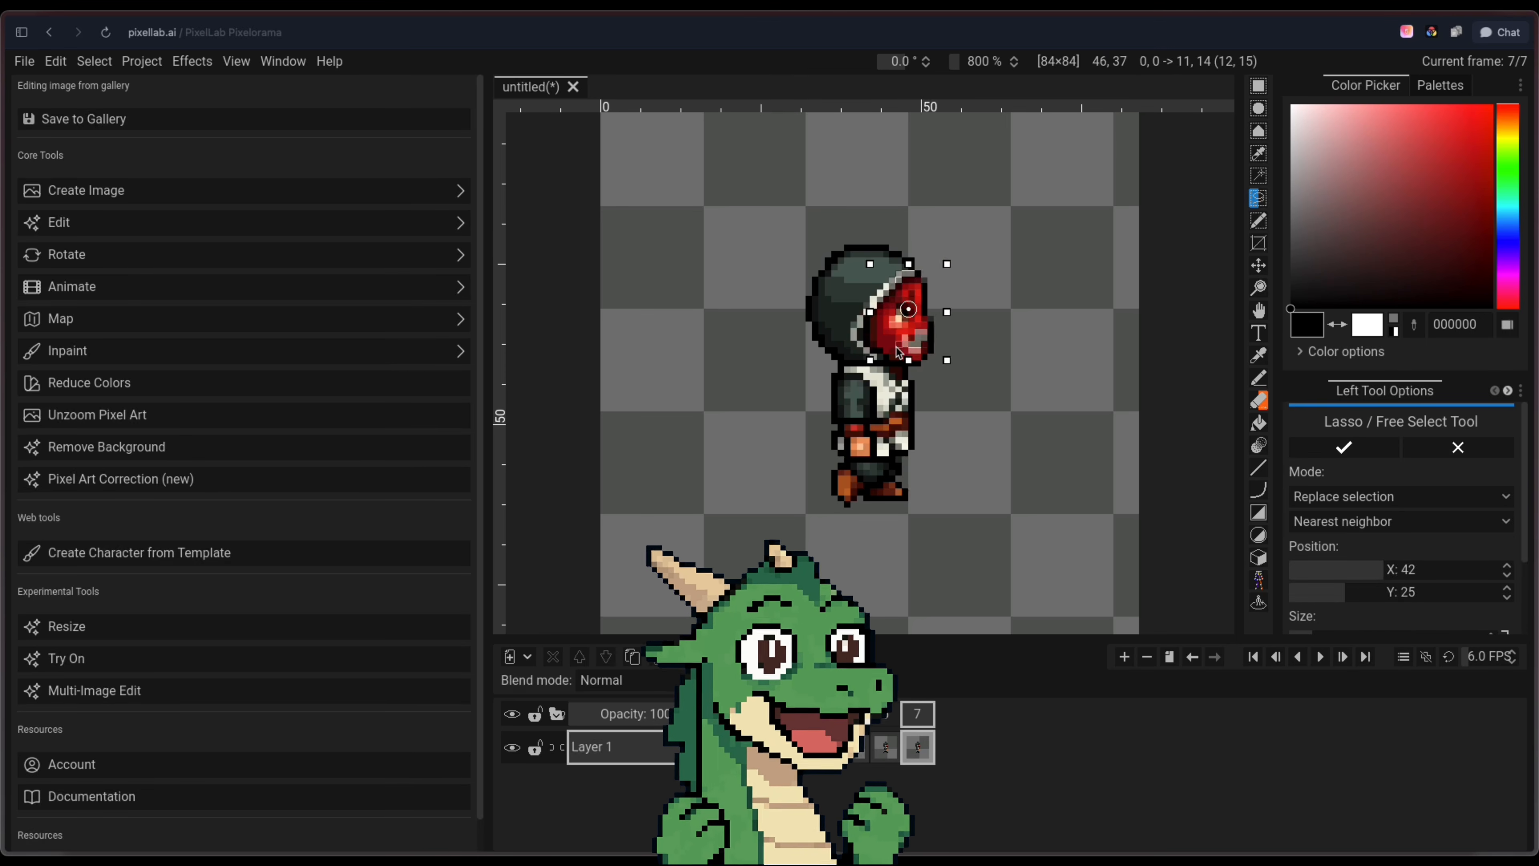
click(84, 119)
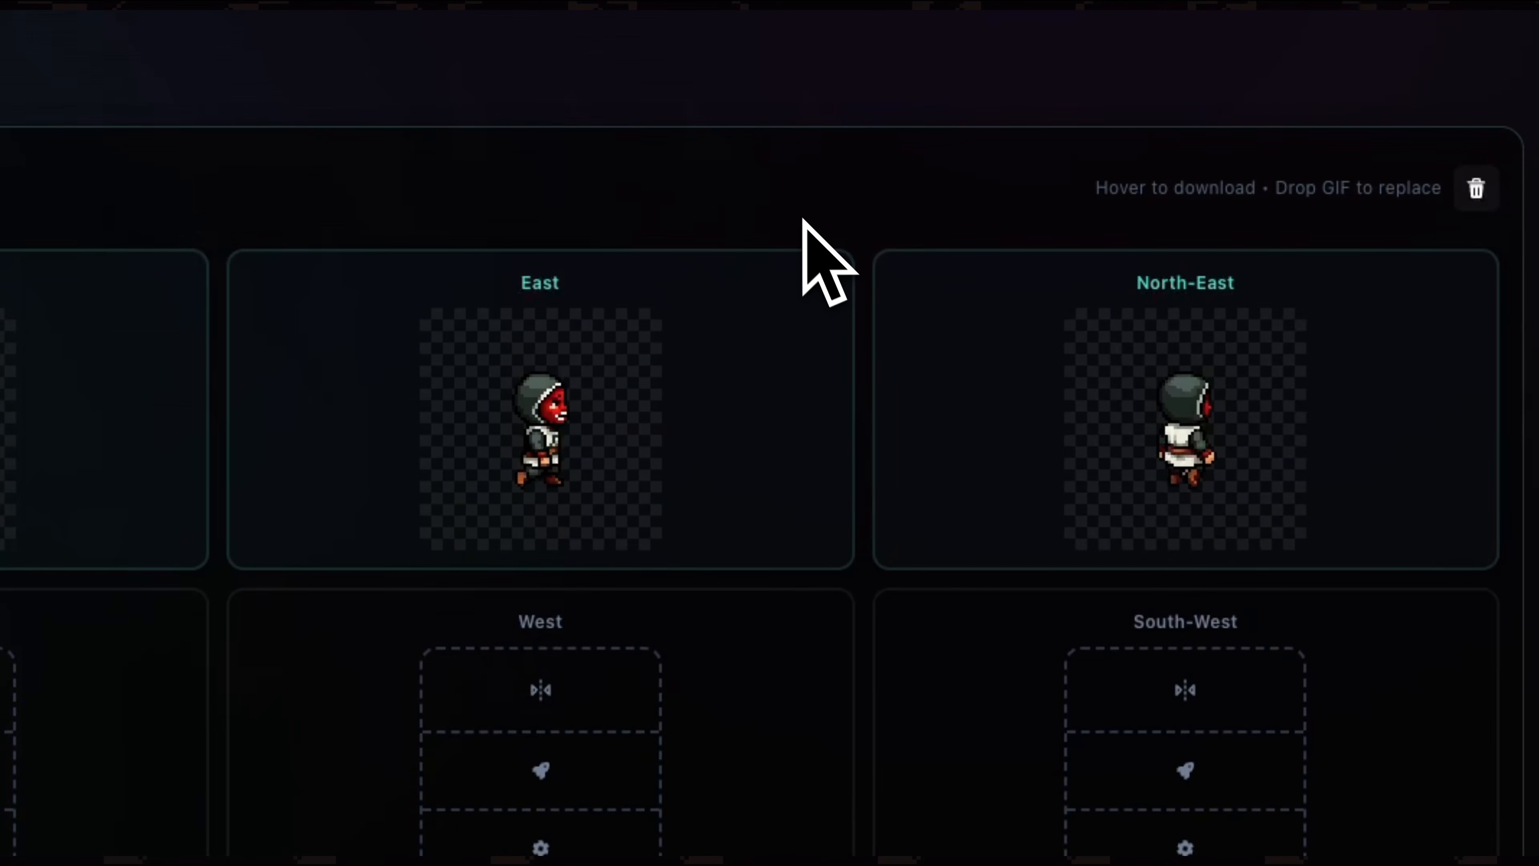
Create the South-West, West and North-West walk animations by mirroring South-East, East and North-East
mouse_move(1077, 325)
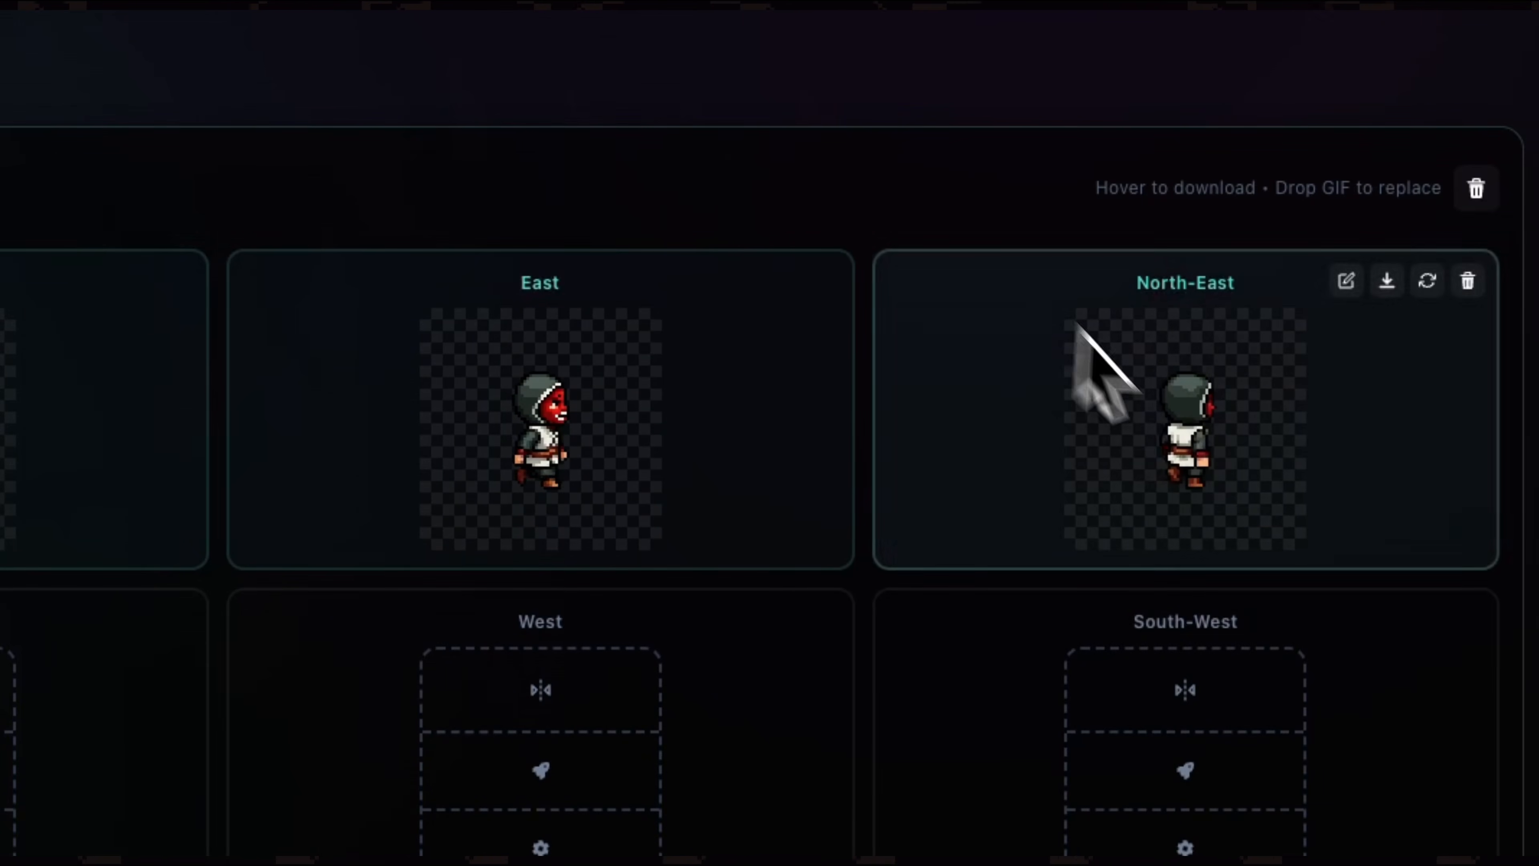
click(1215, 704)
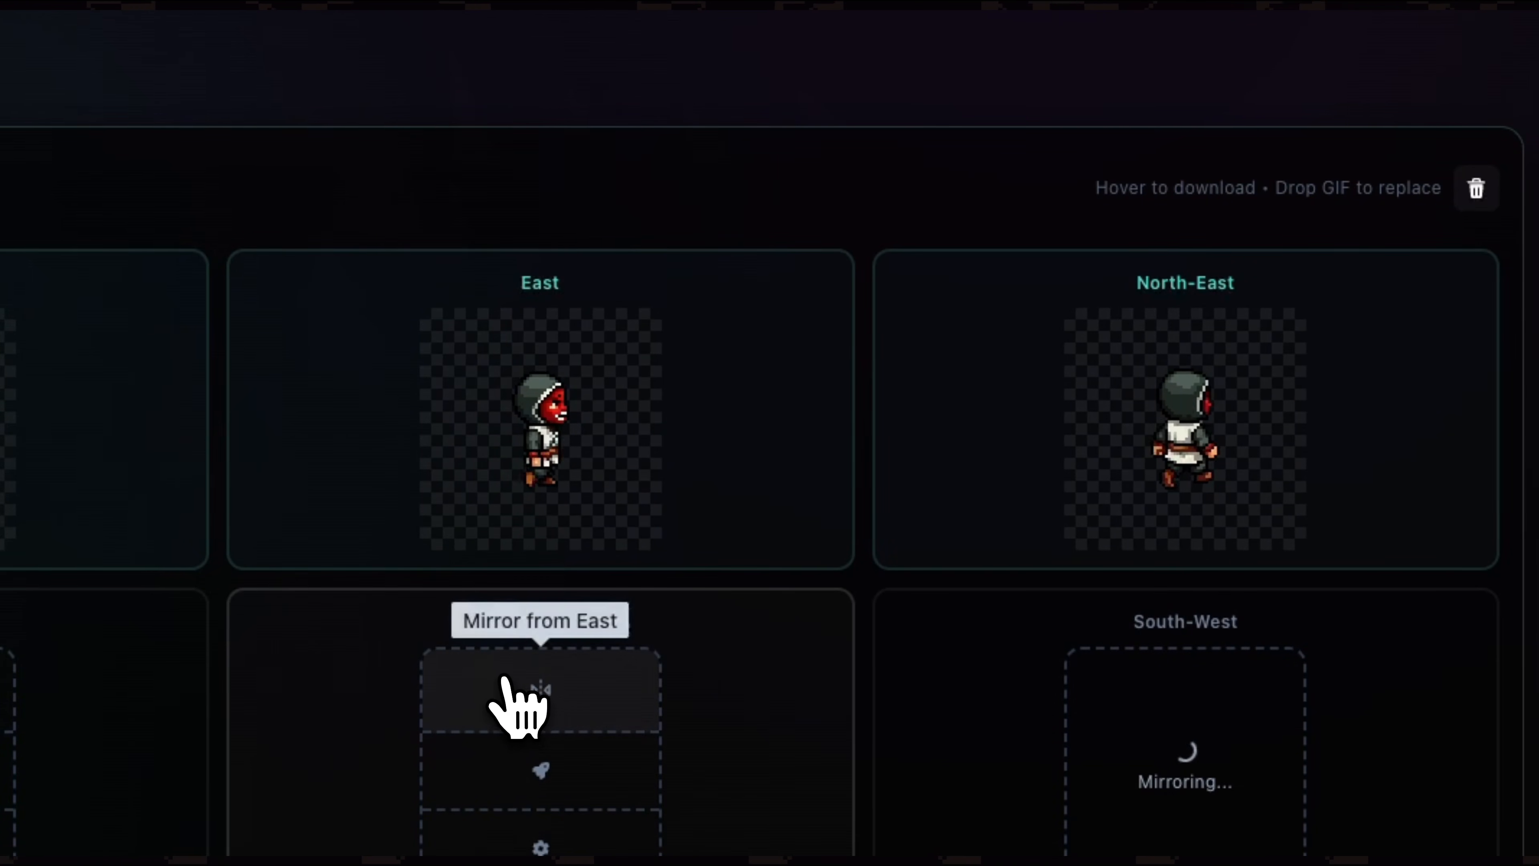
click(534, 680)
click(575, 720)
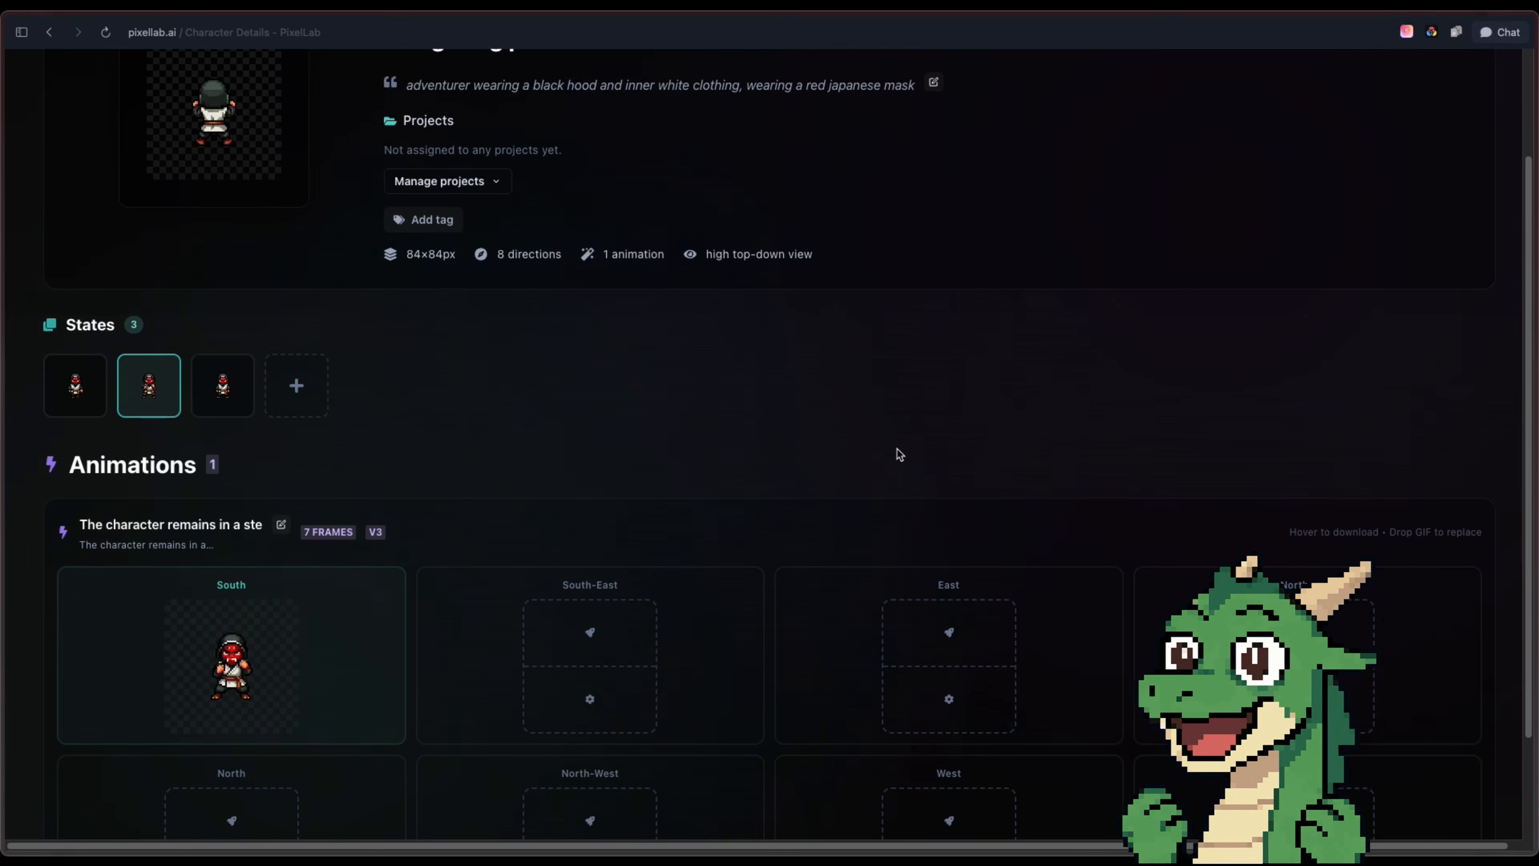
Review the fighting pose's South animation and queue the same animation for the South-East direction
scroll(788, 436, down, 3)
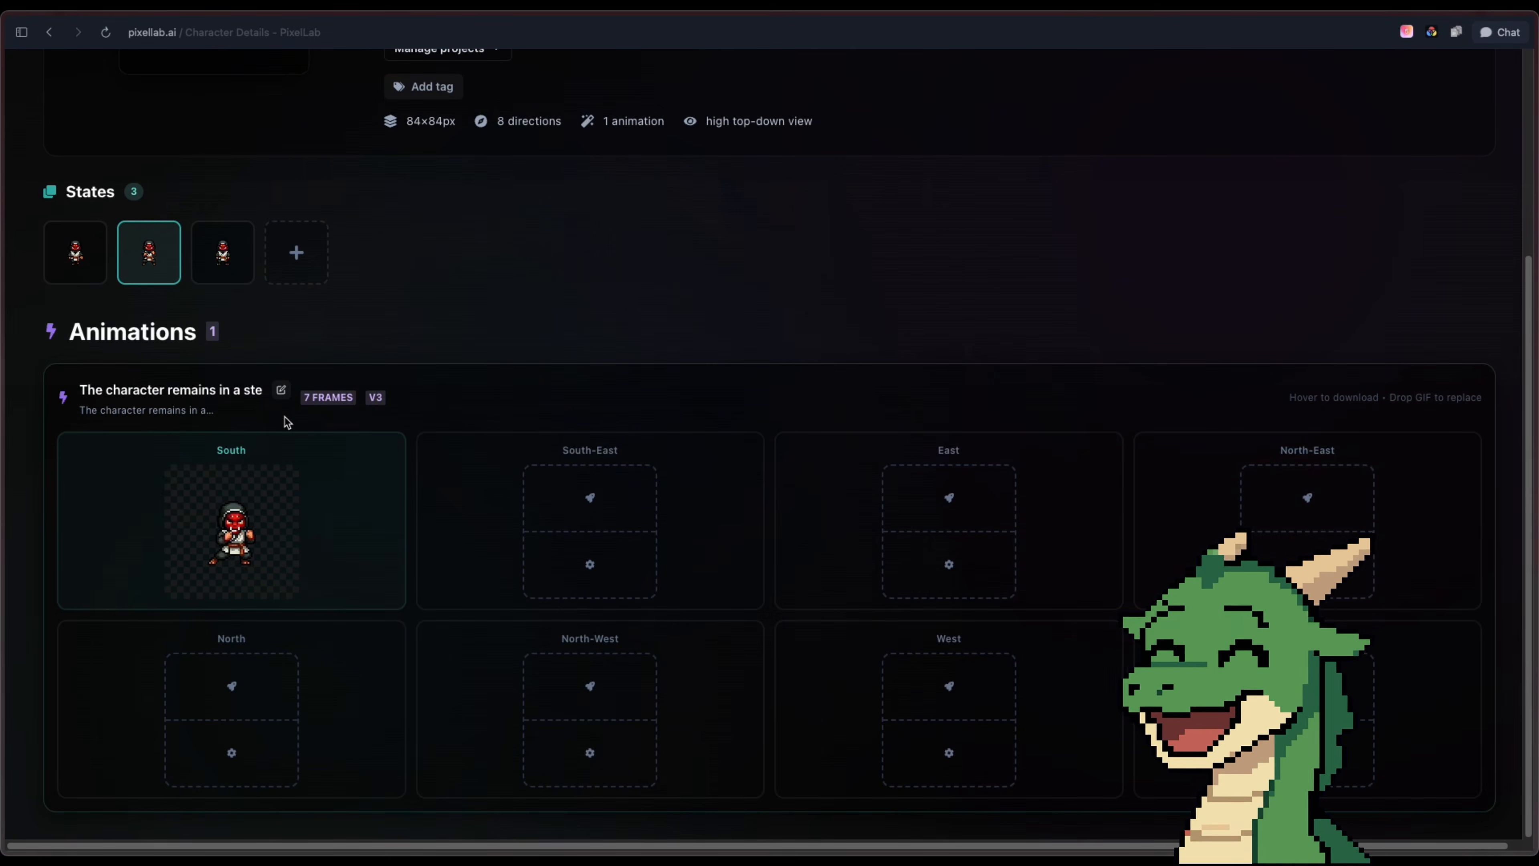
mouse_move(332, 435)
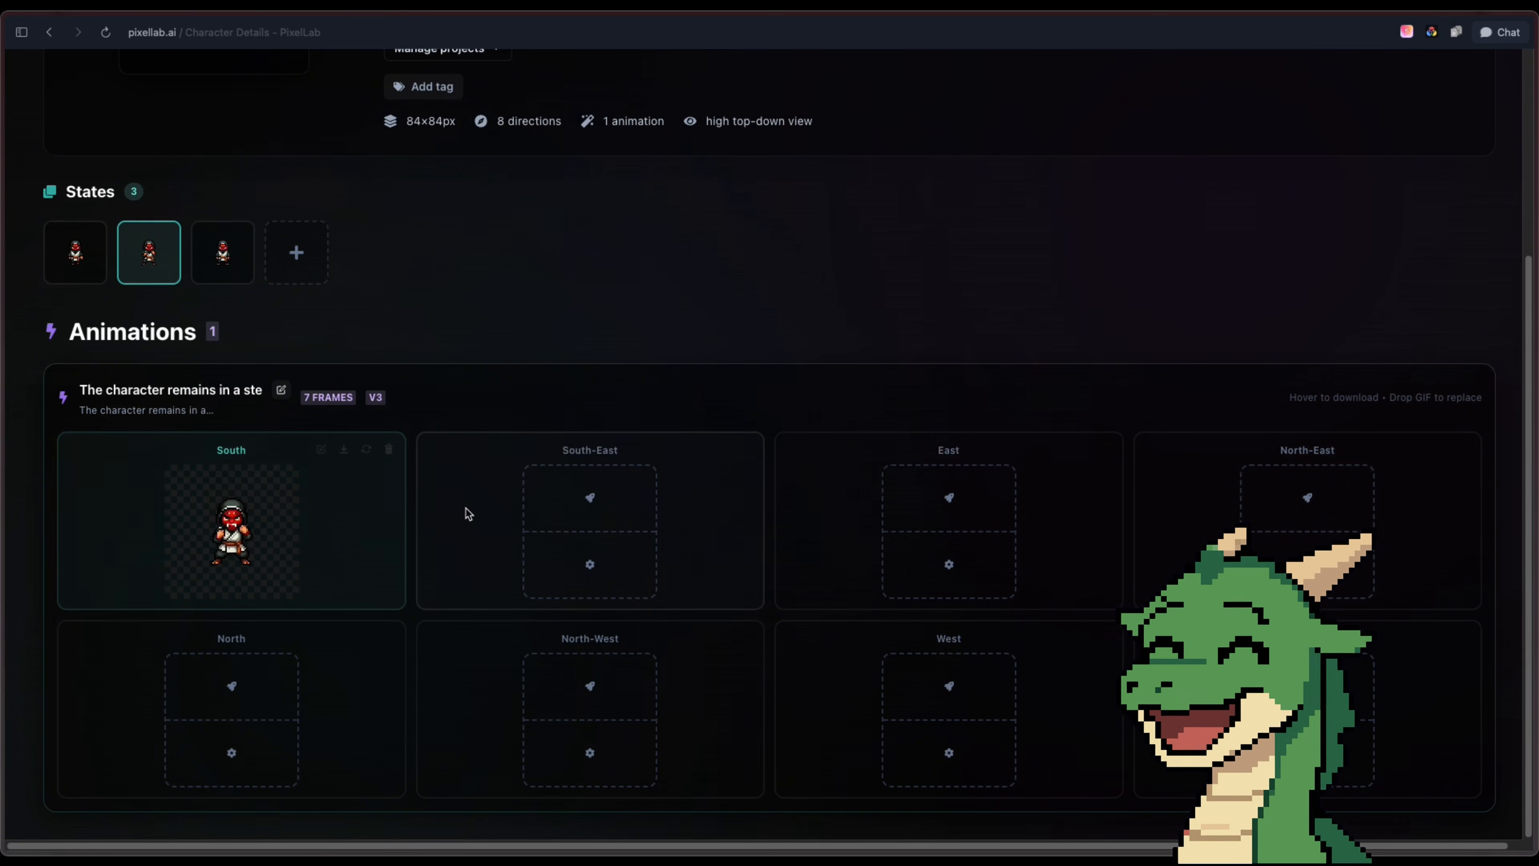
click(583, 509)
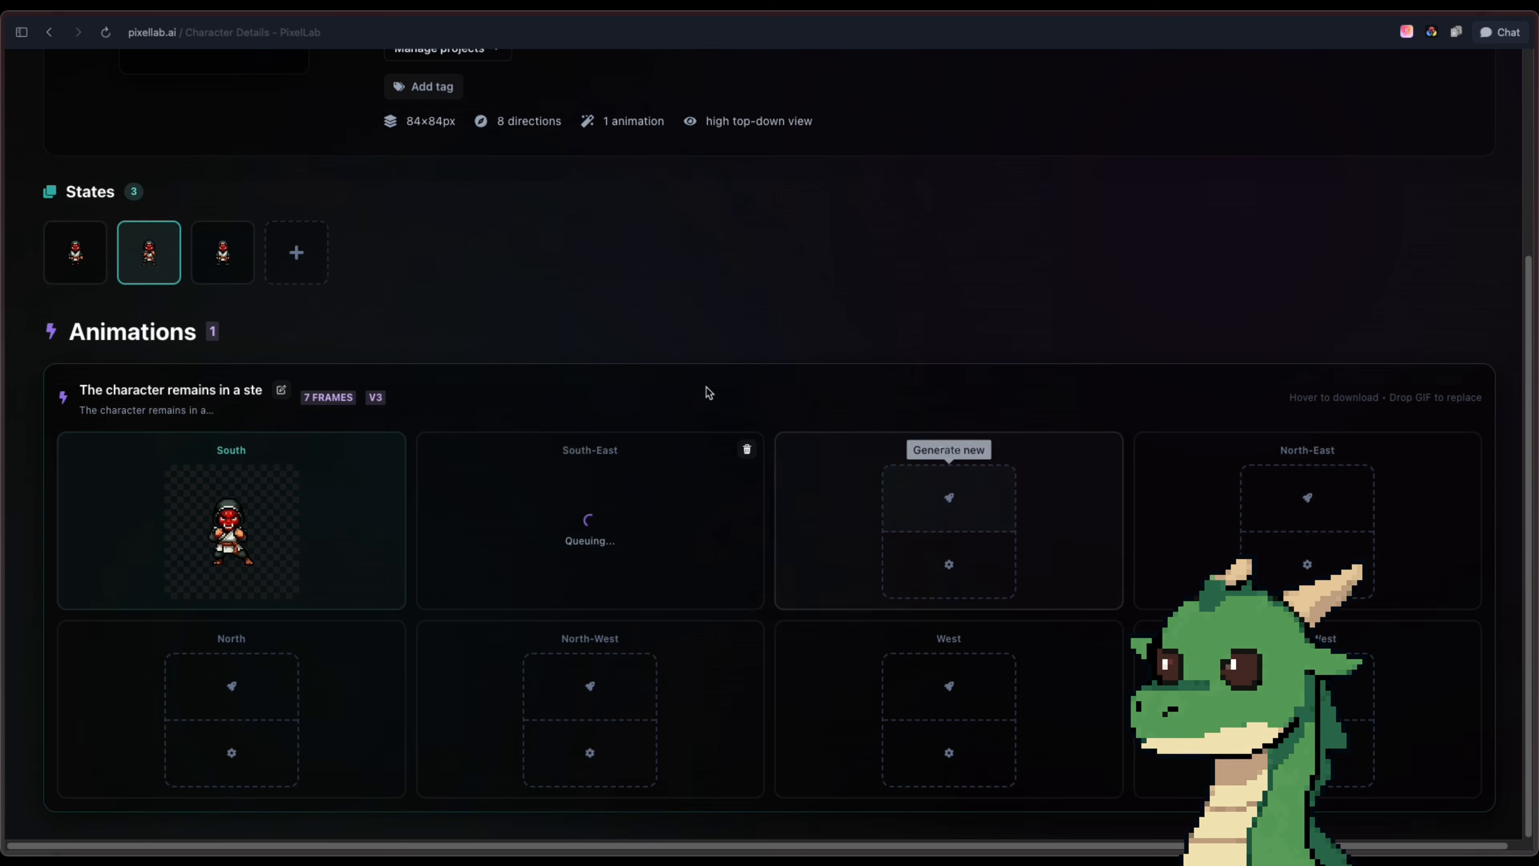
scroll(709, 393, up, 5)
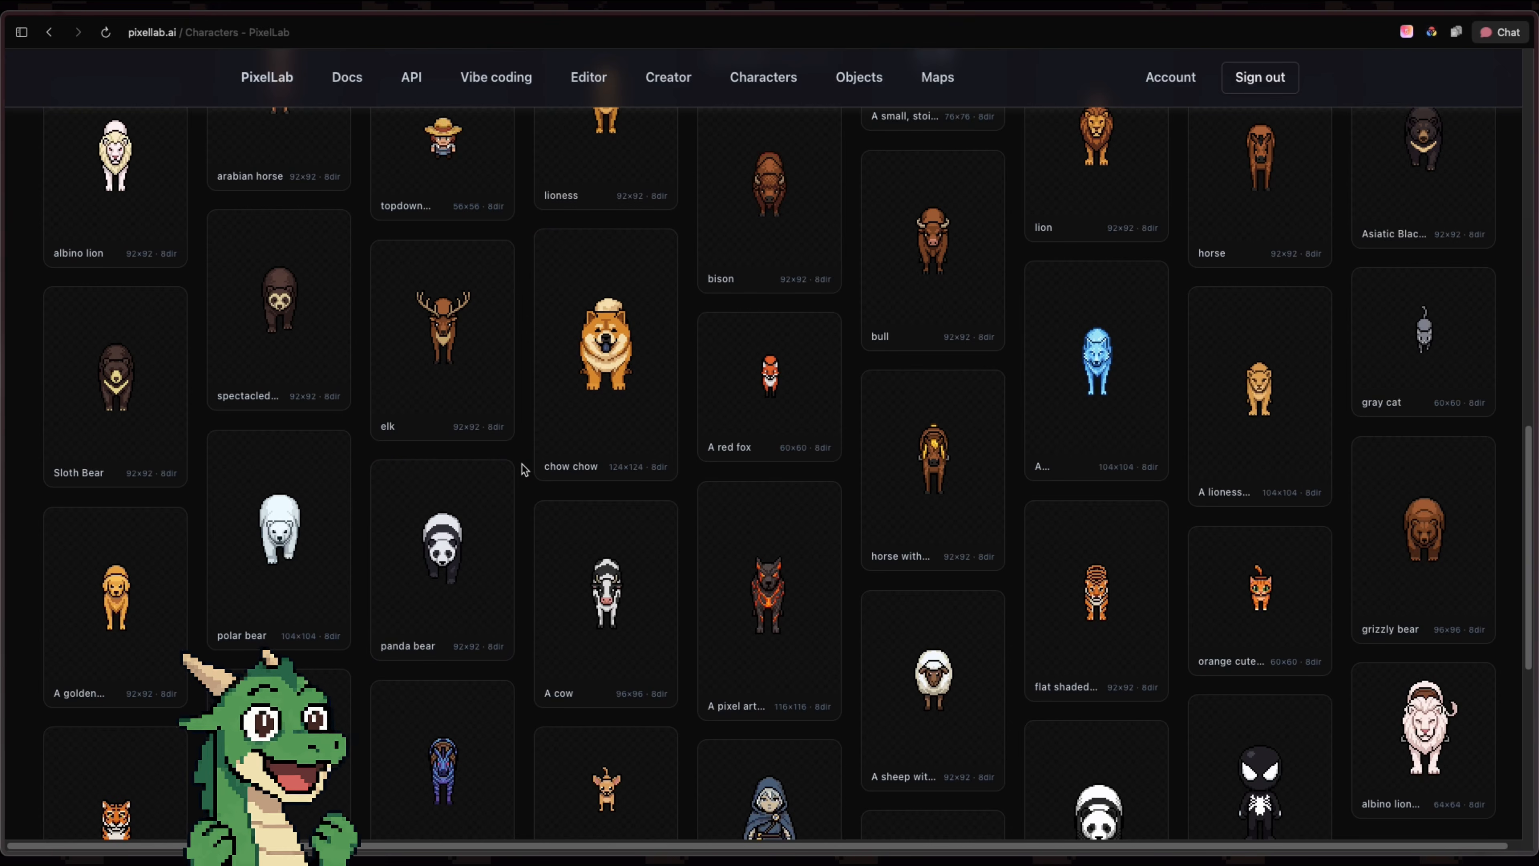
Open the cow from the character gallery and review its existing walk animations
scroll(524, 467, down, 1)
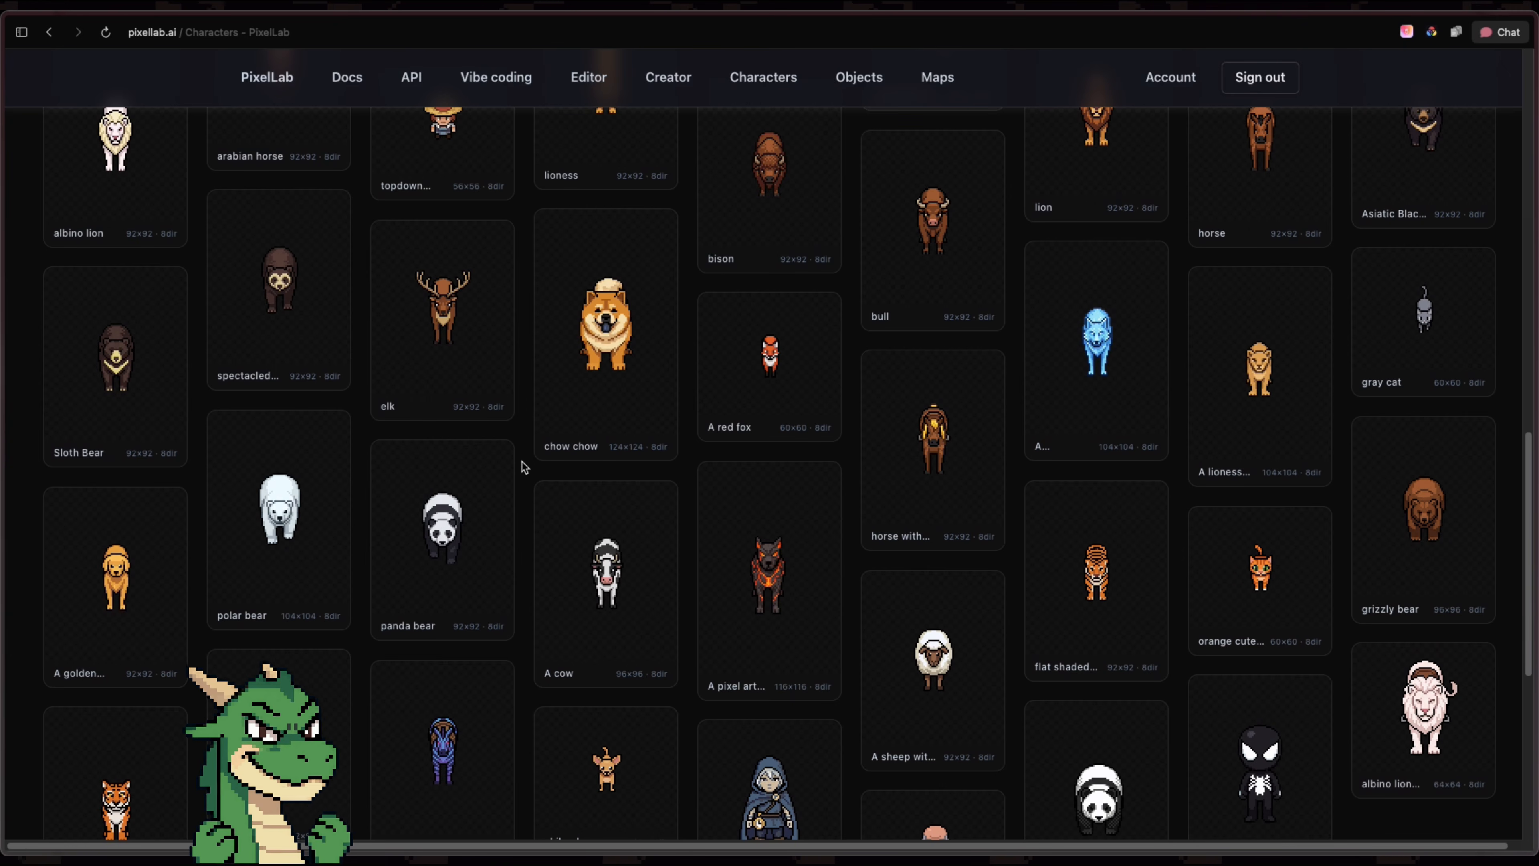
click(609, 571)
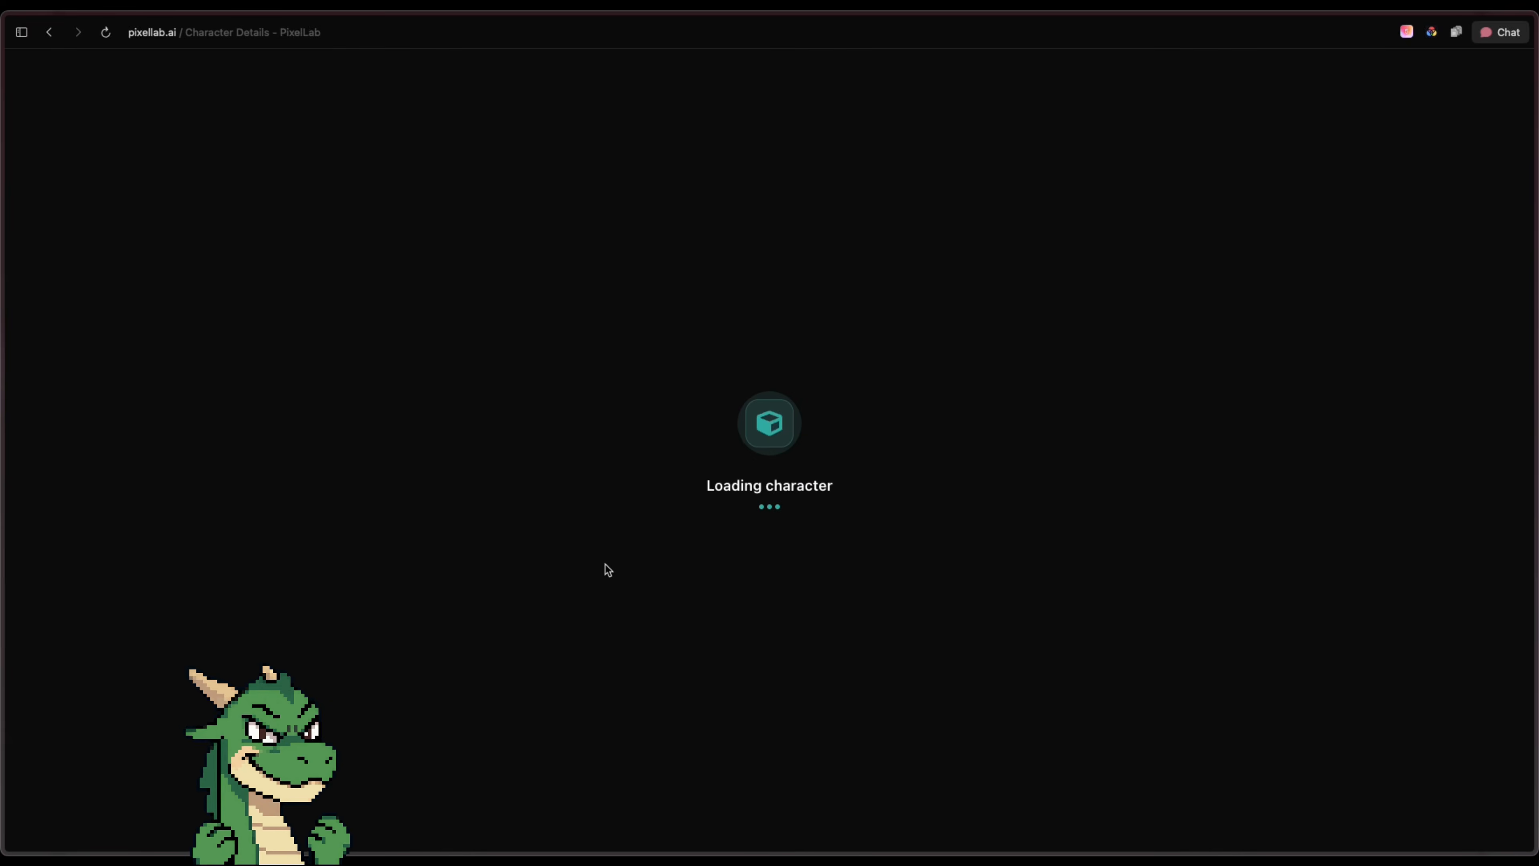
scroll(363, 496, down, 5)
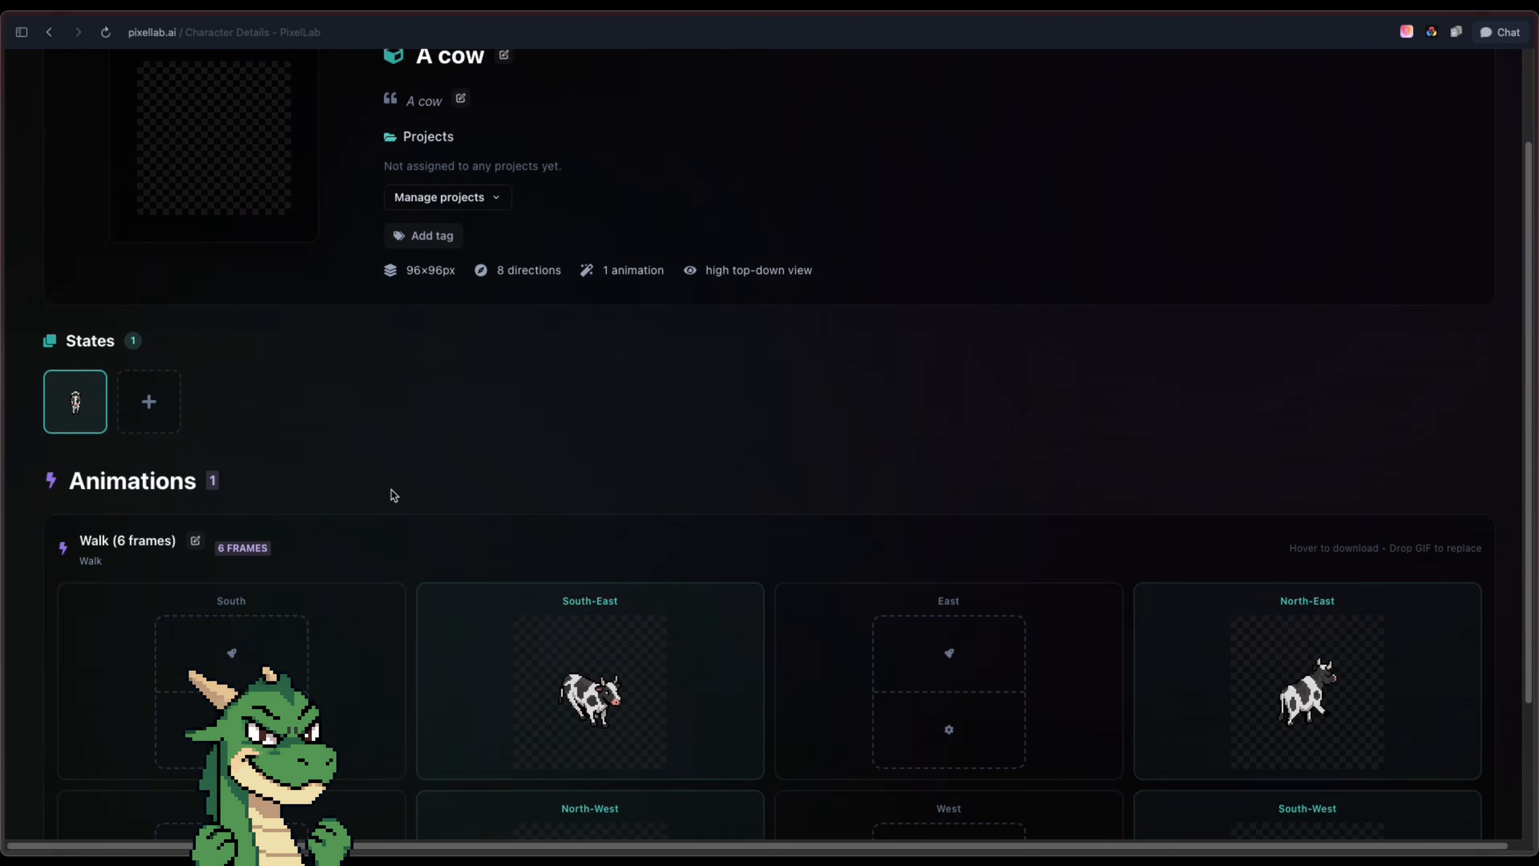
mouse_move(473, 423)
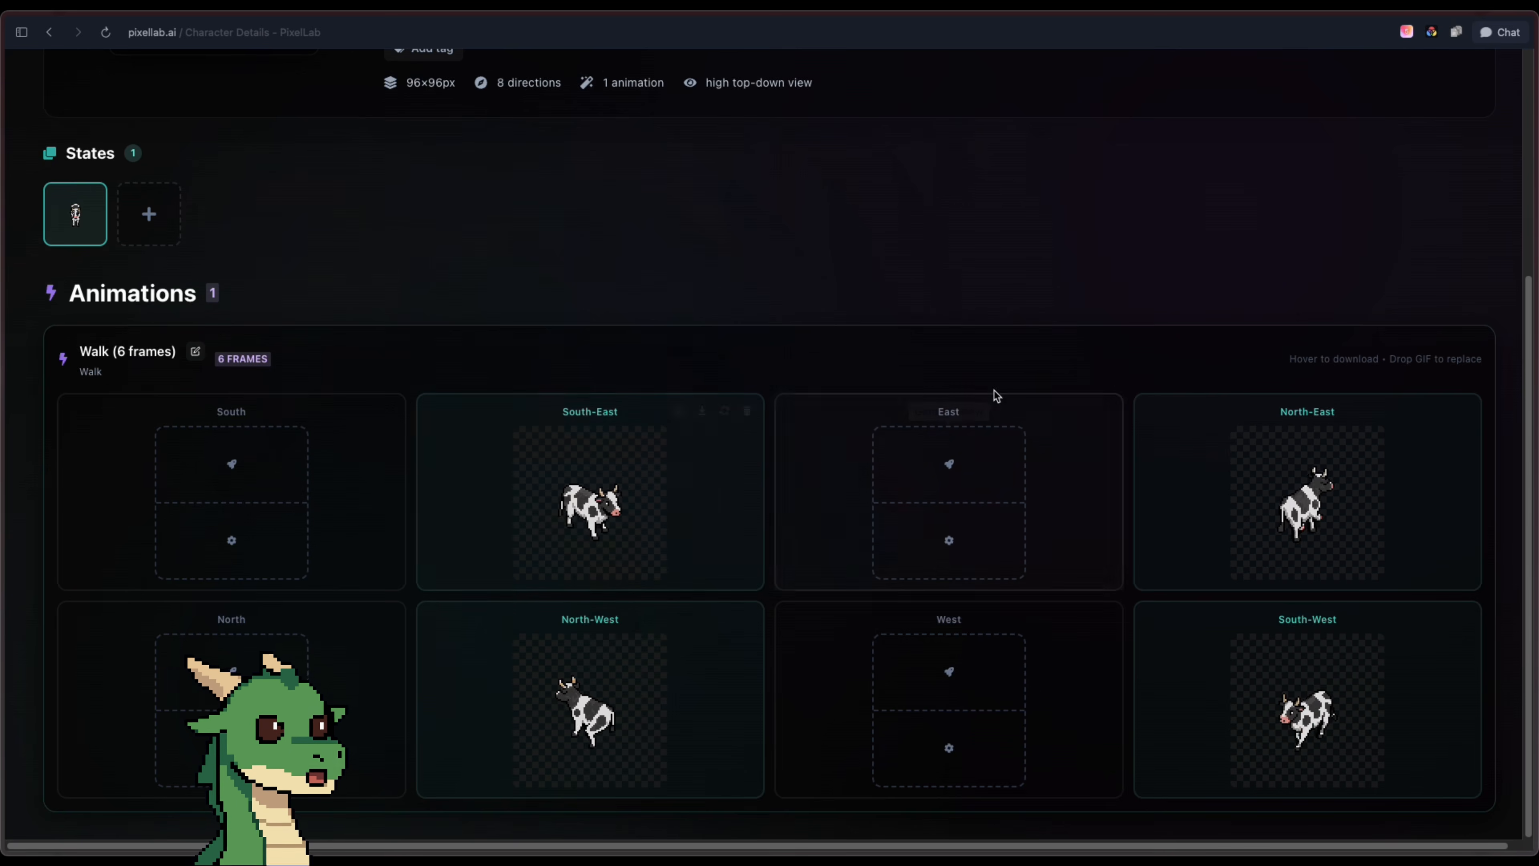
scroll(746, 330, up, 5)
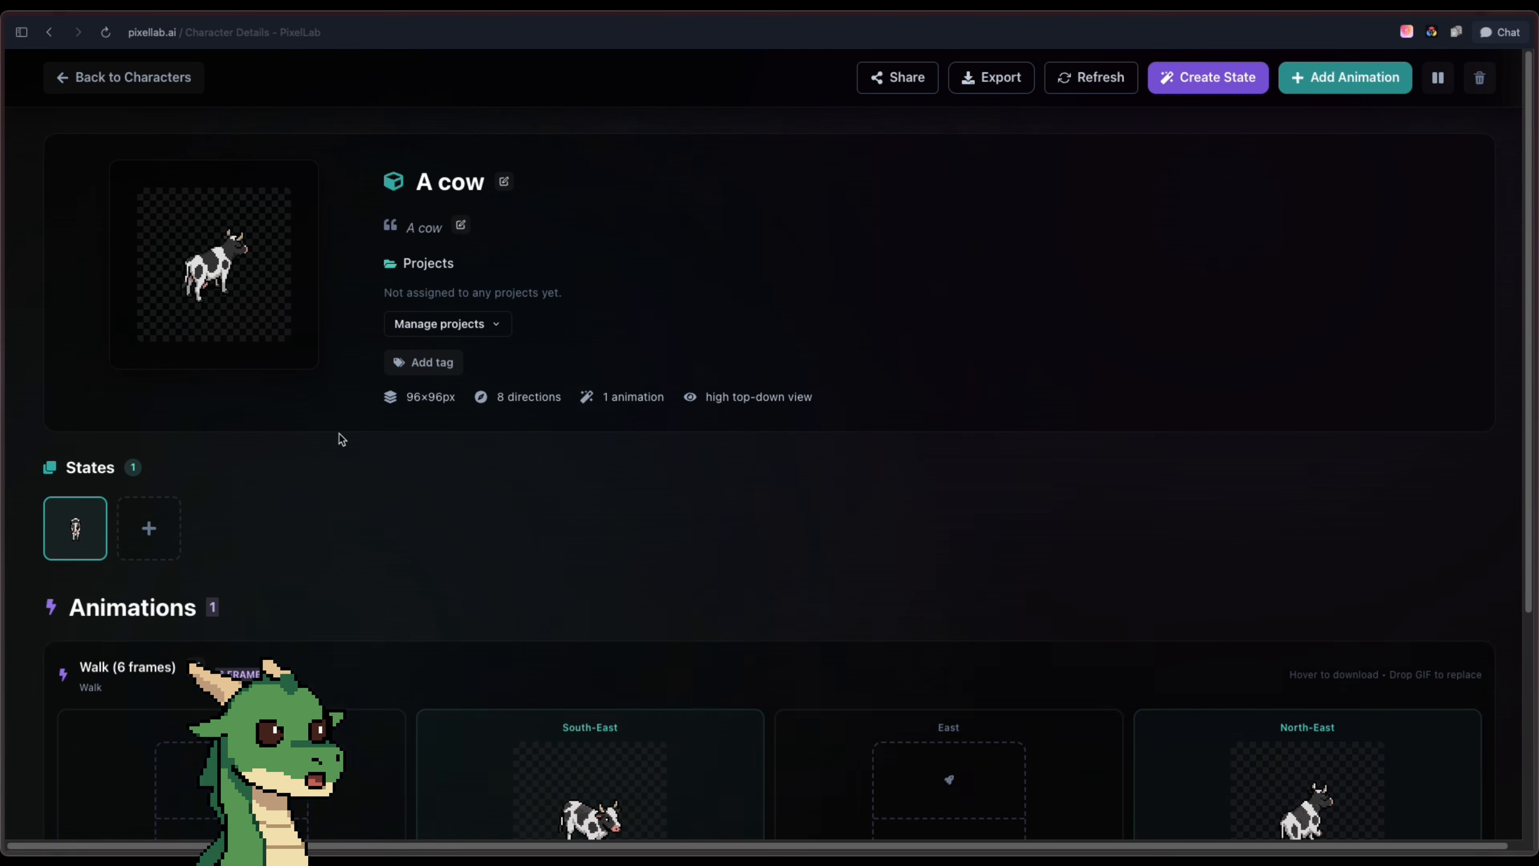
Create a new state for the cow described as eating from the floor and start its generation
click(162, 530)
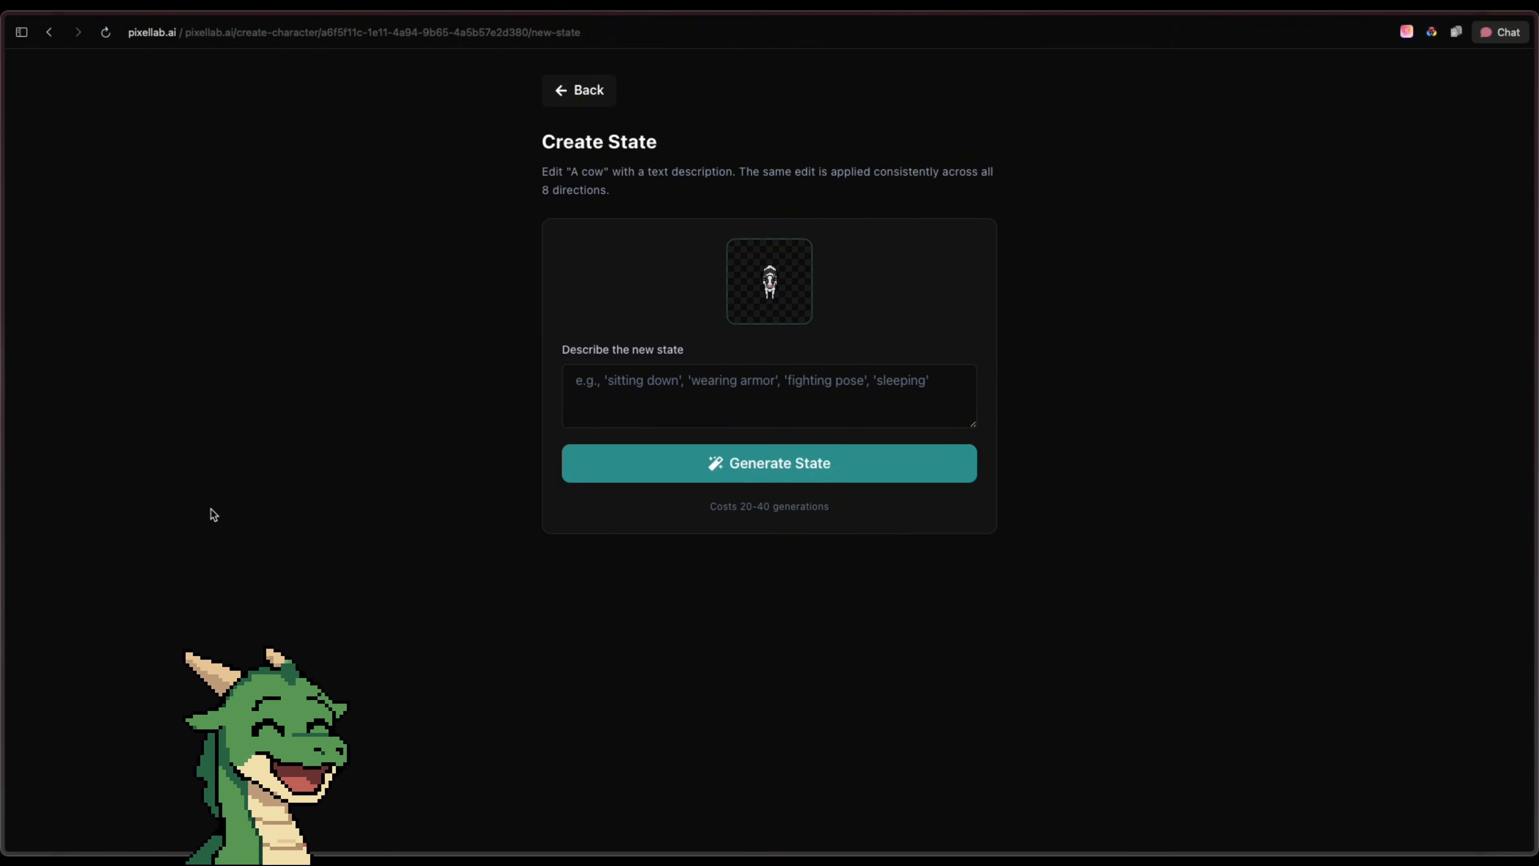
click(850, 400)
text(eating from the floor)
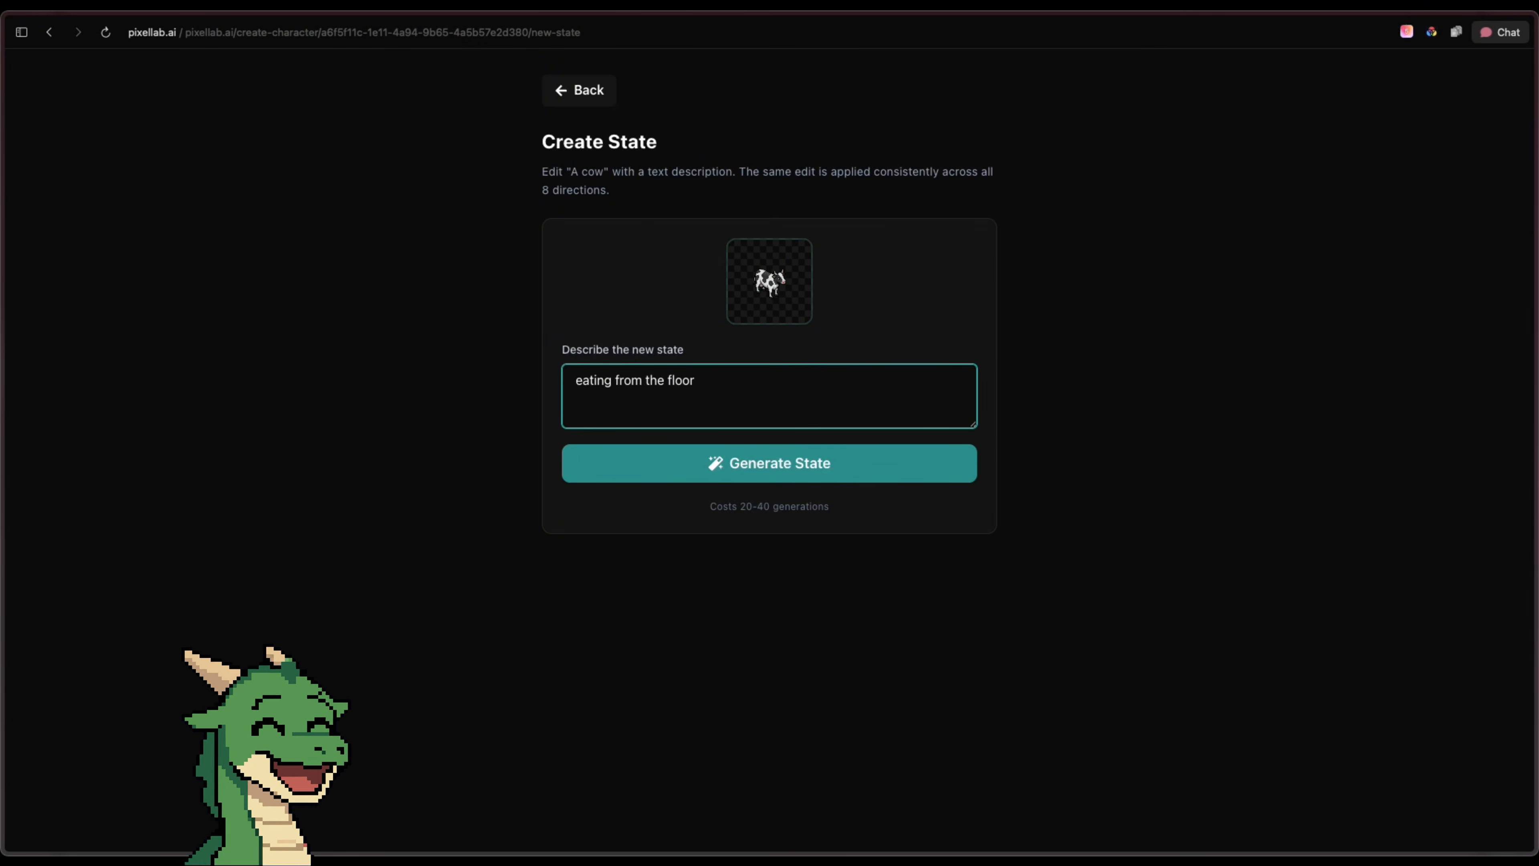
click(915, 460)
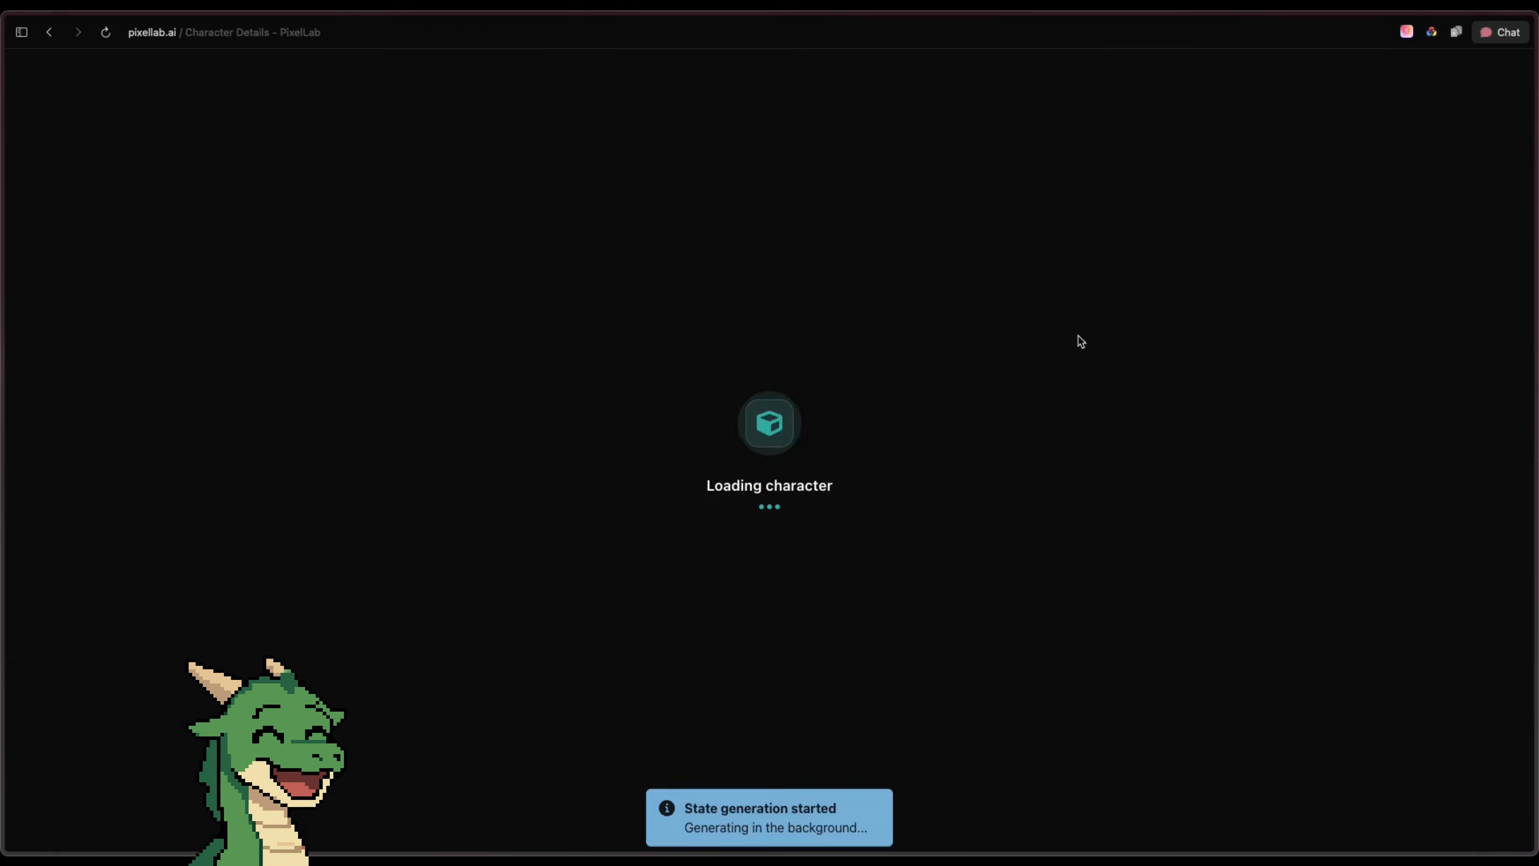
Create another state for the cow described as "mid-walk" and start its generation
click(223, 544)
click(800, 395)
text(mid-walk)
click(845, 455)
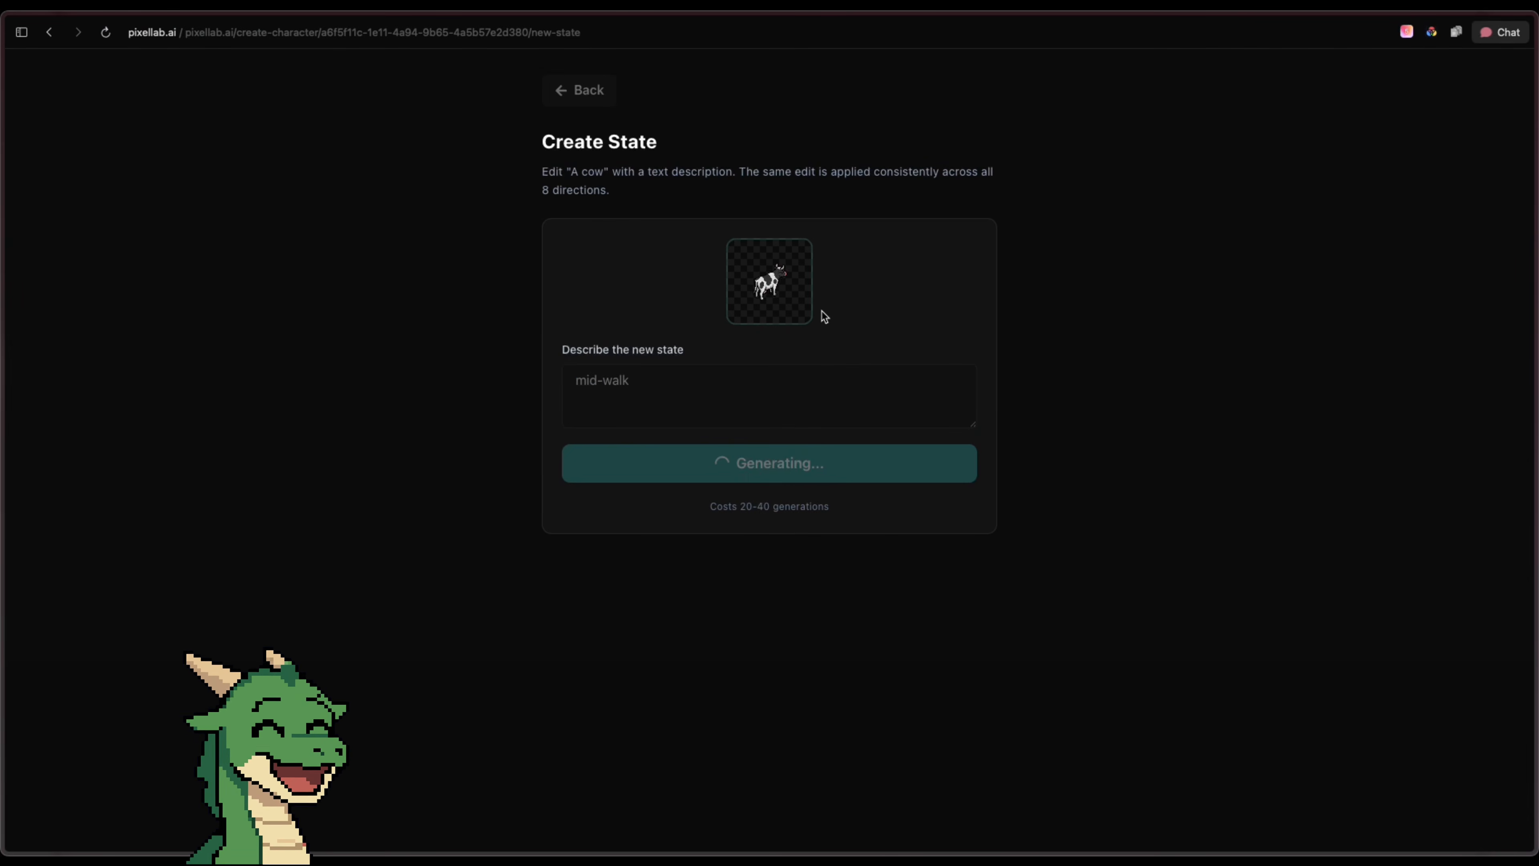
Create a further state for the cow described as "laying down" and start its generation
click(296, 526)
click(769, 390)
text(laying down)
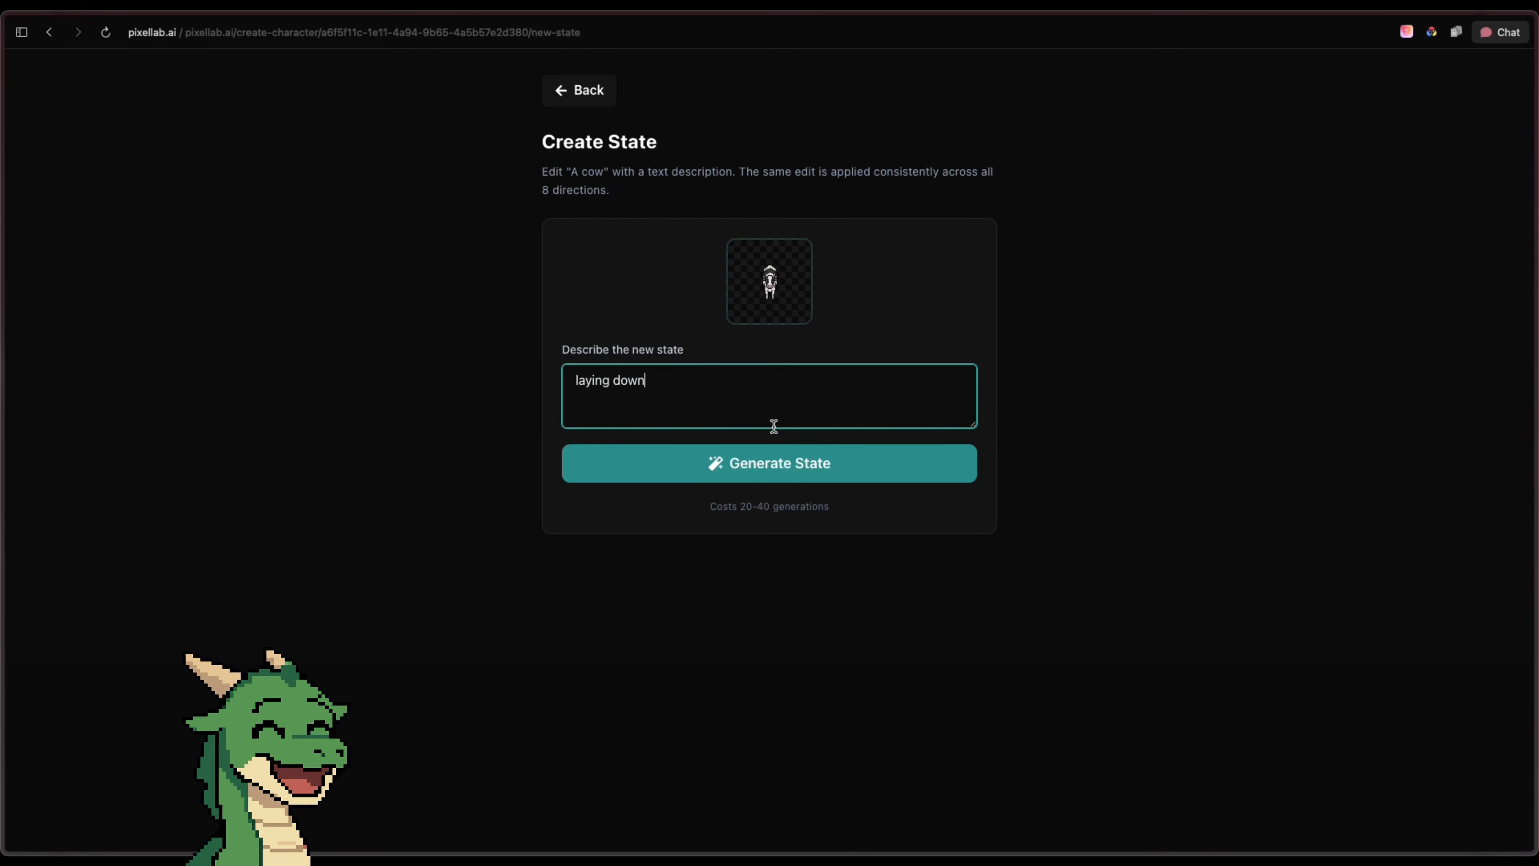
click(774, 463)
Review the previews of the cow's eating, mid-walk and laying down states one after another
click(215, 548)
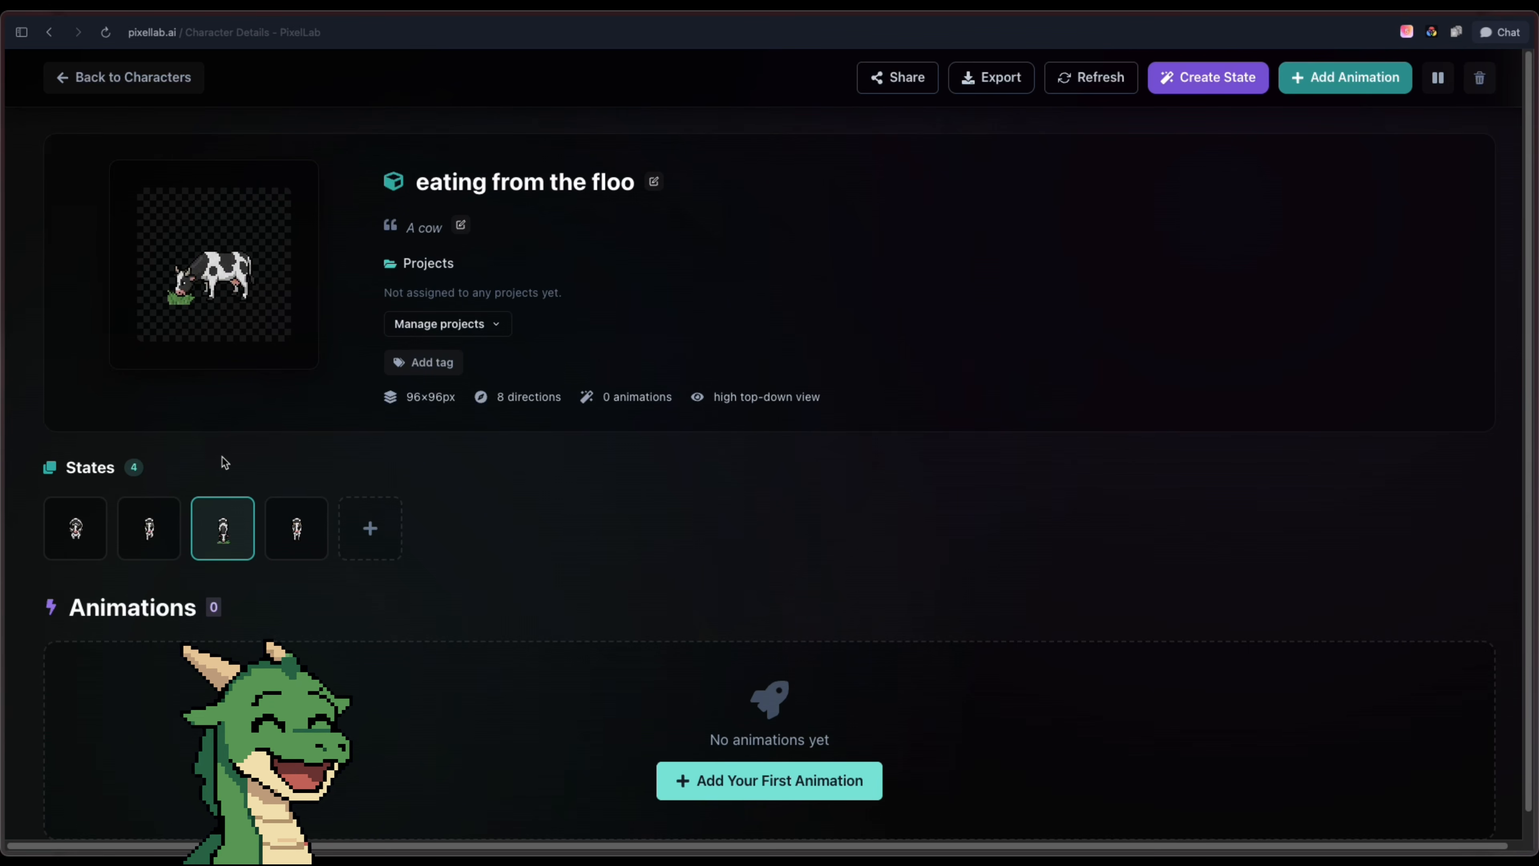
click(150, 542)
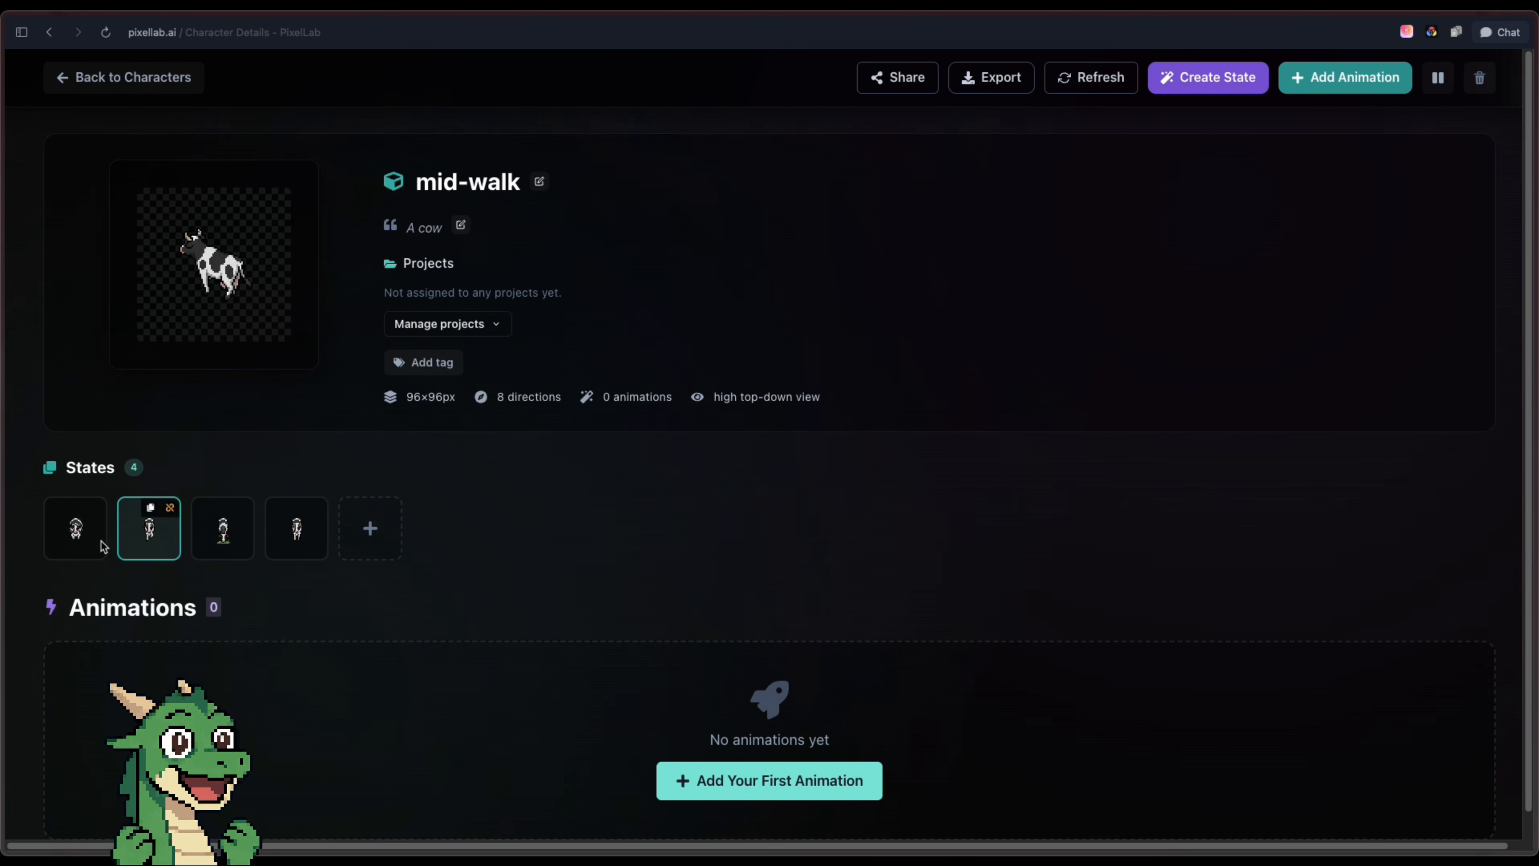
click(81, 549)
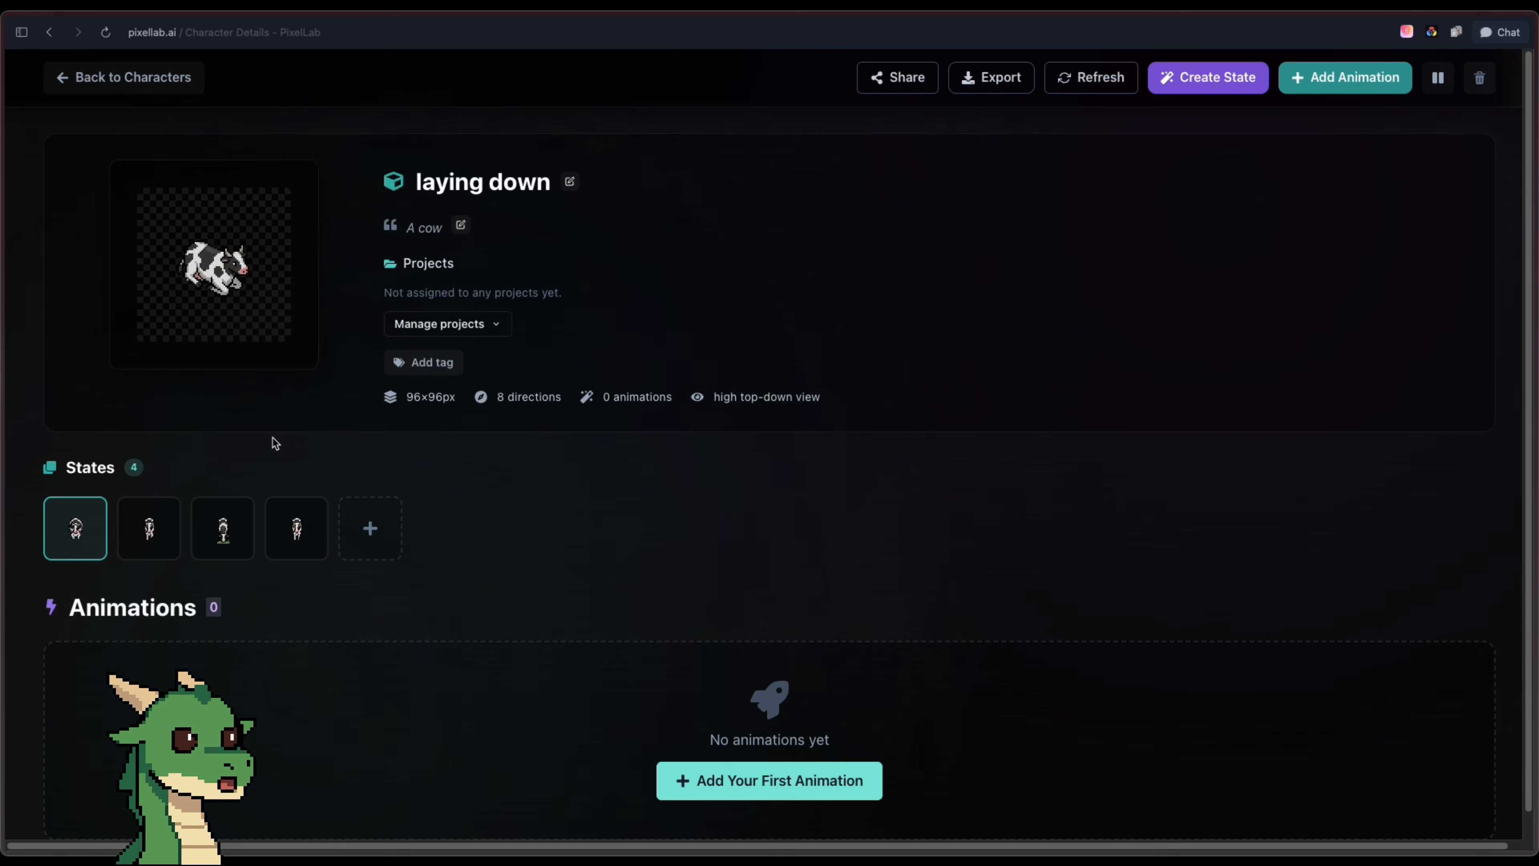
Start a Custom Animation V3 for the laying down state, using the original cow's South idle pose as end frame
scroll(509, 442, down, 1)
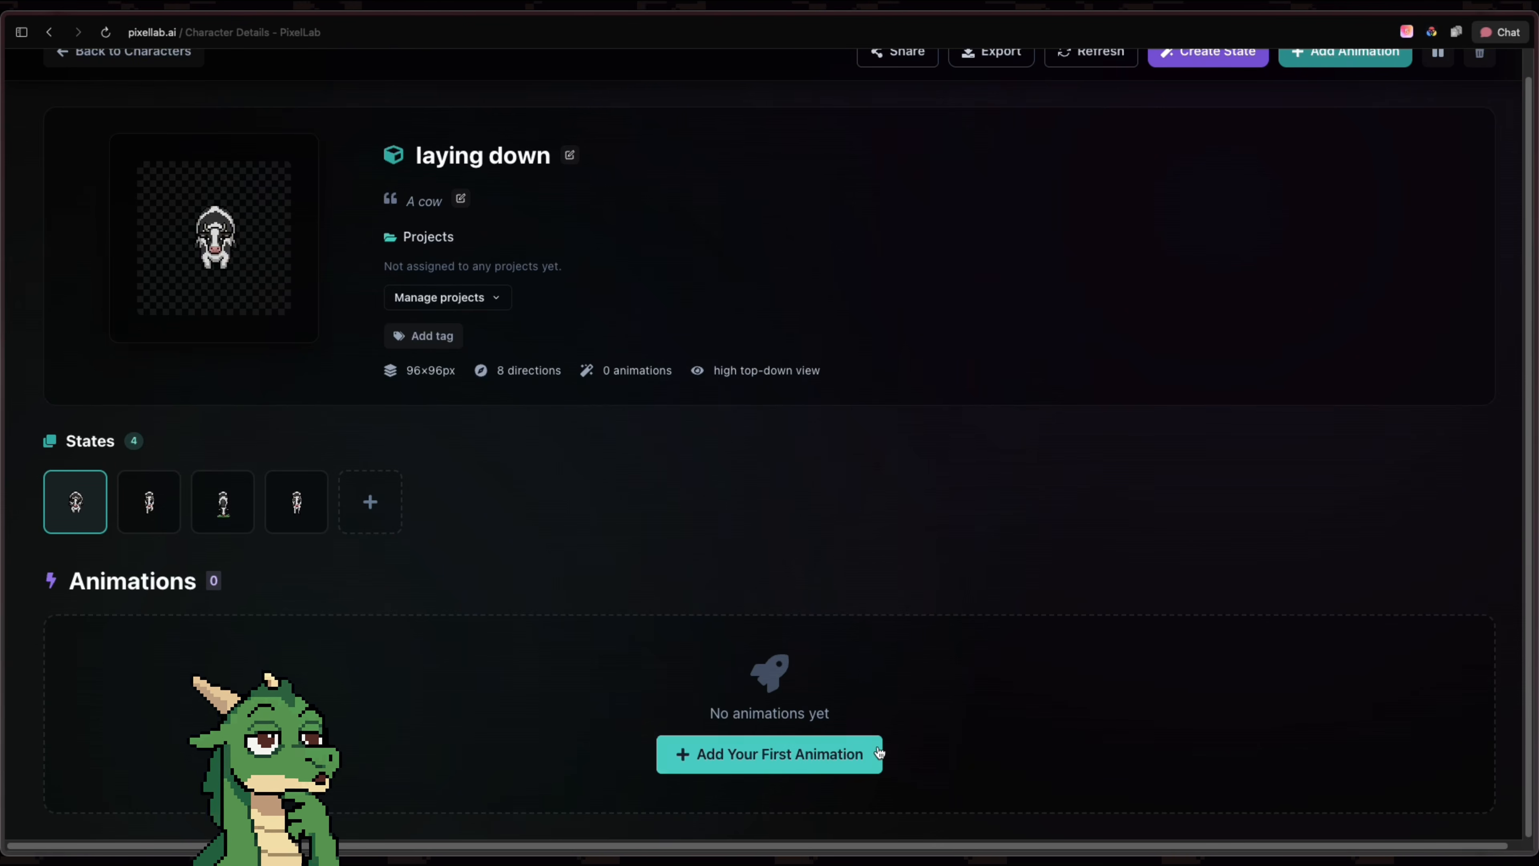
click(878, 752)
scroll(888, 505, down, 5)
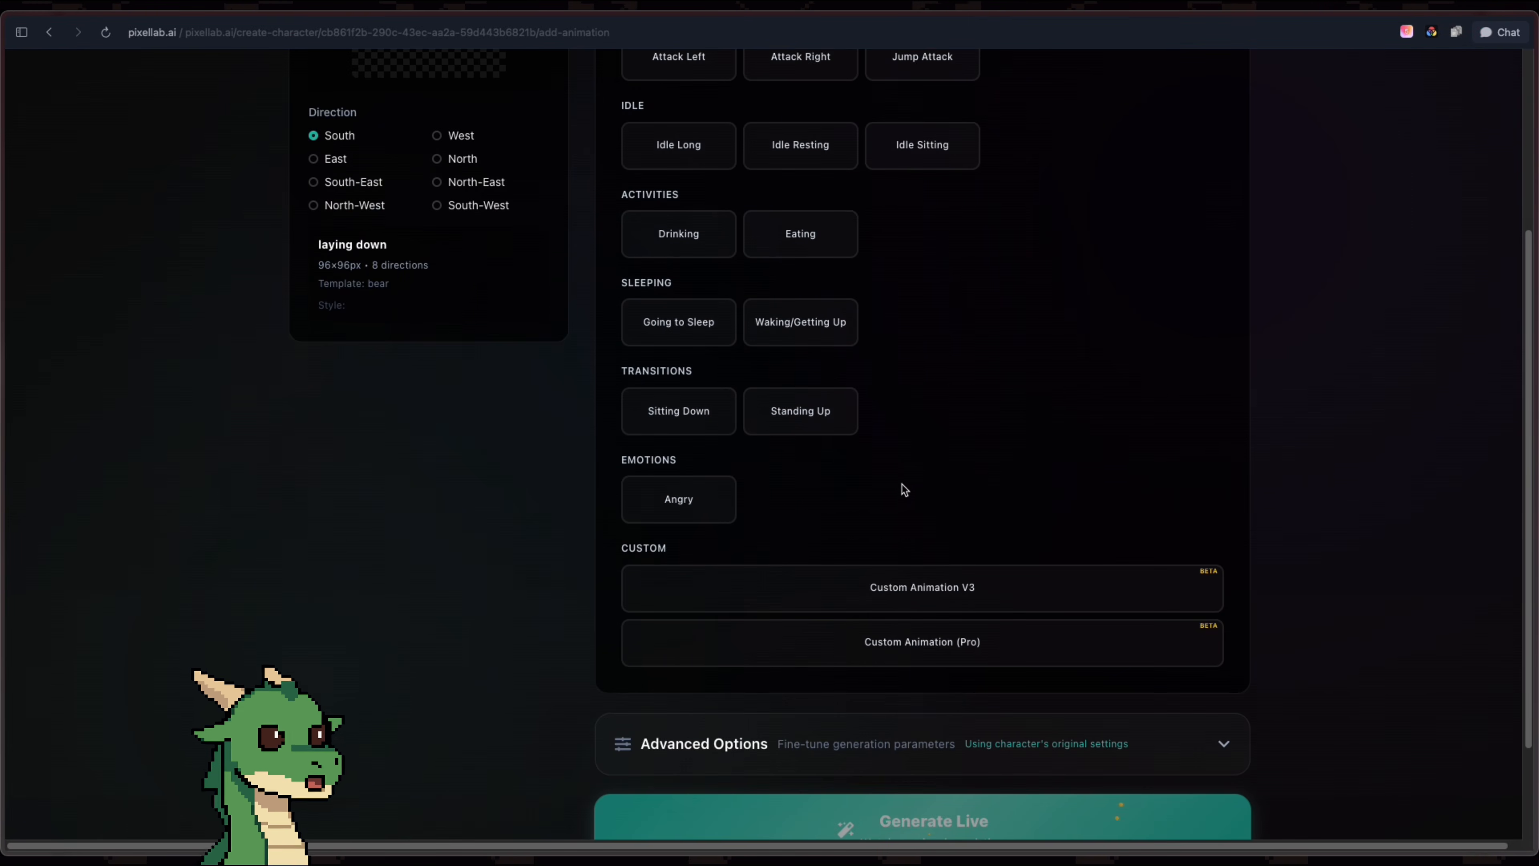
click(988, 589)
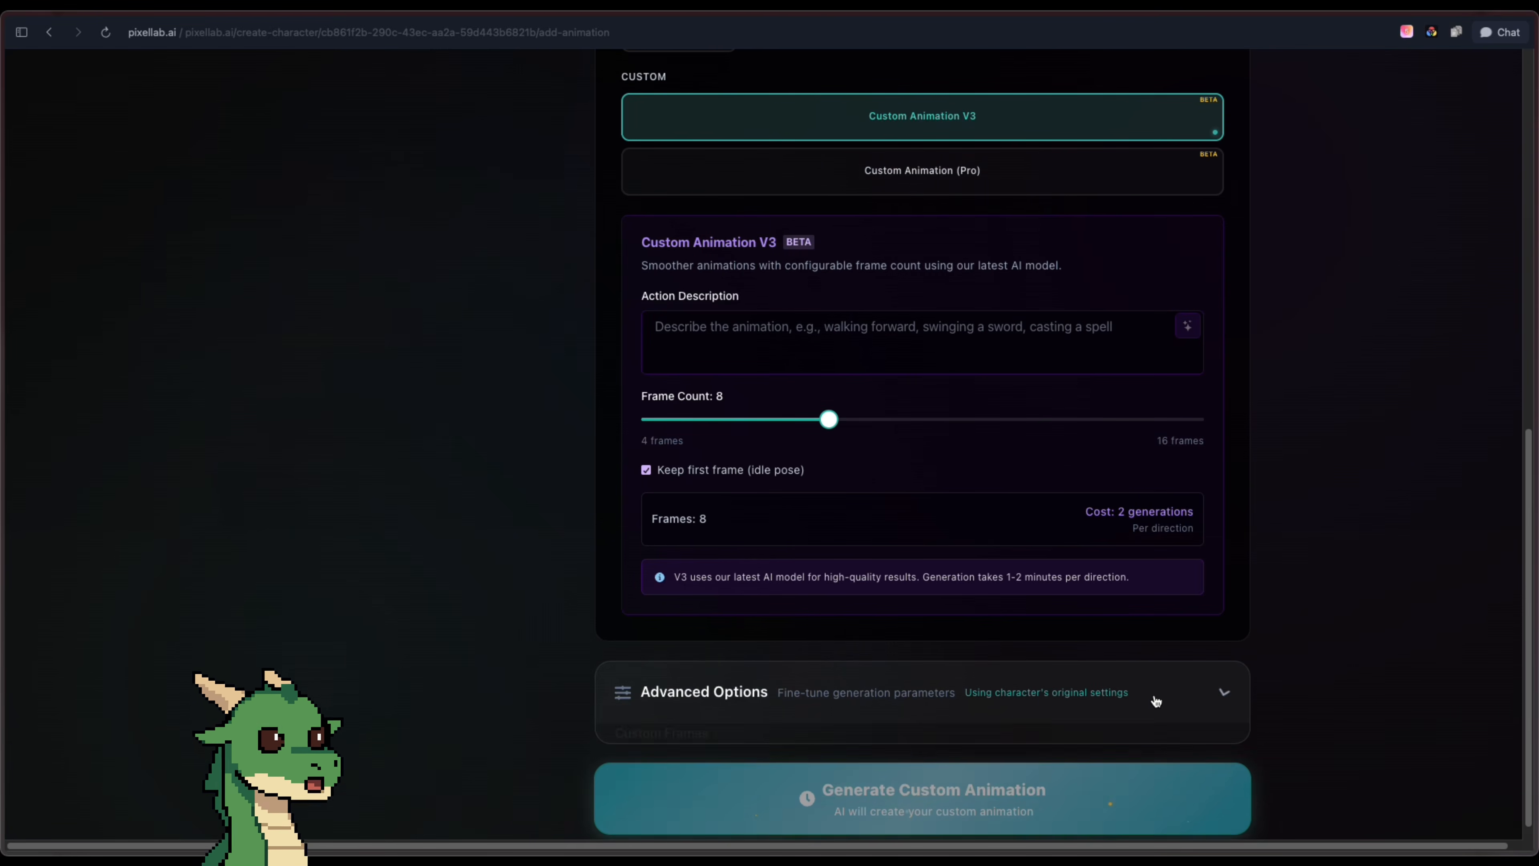
click(1146, 700)
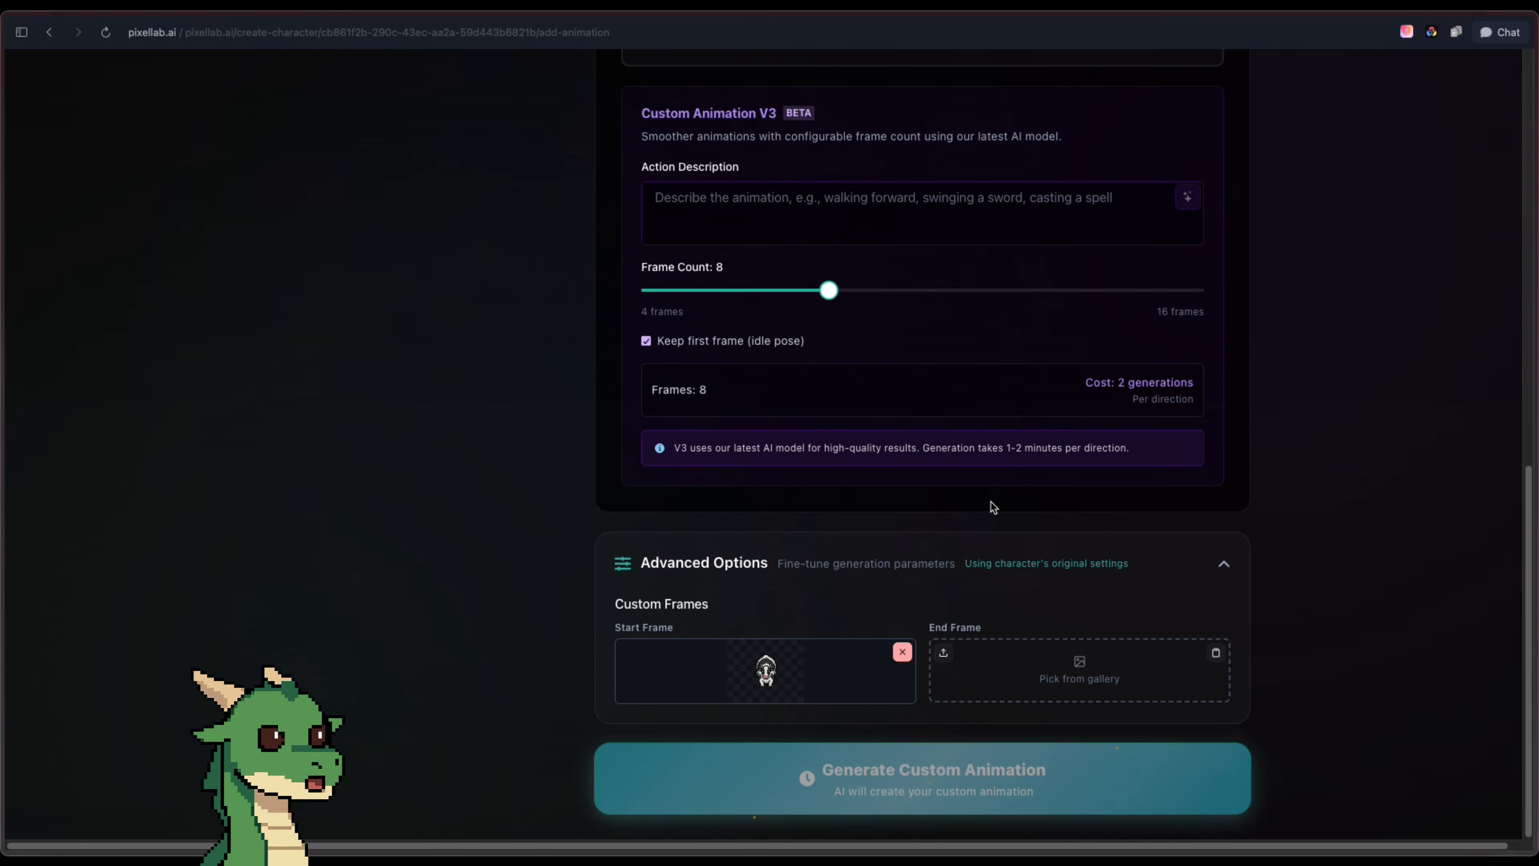
click(1090, 681)
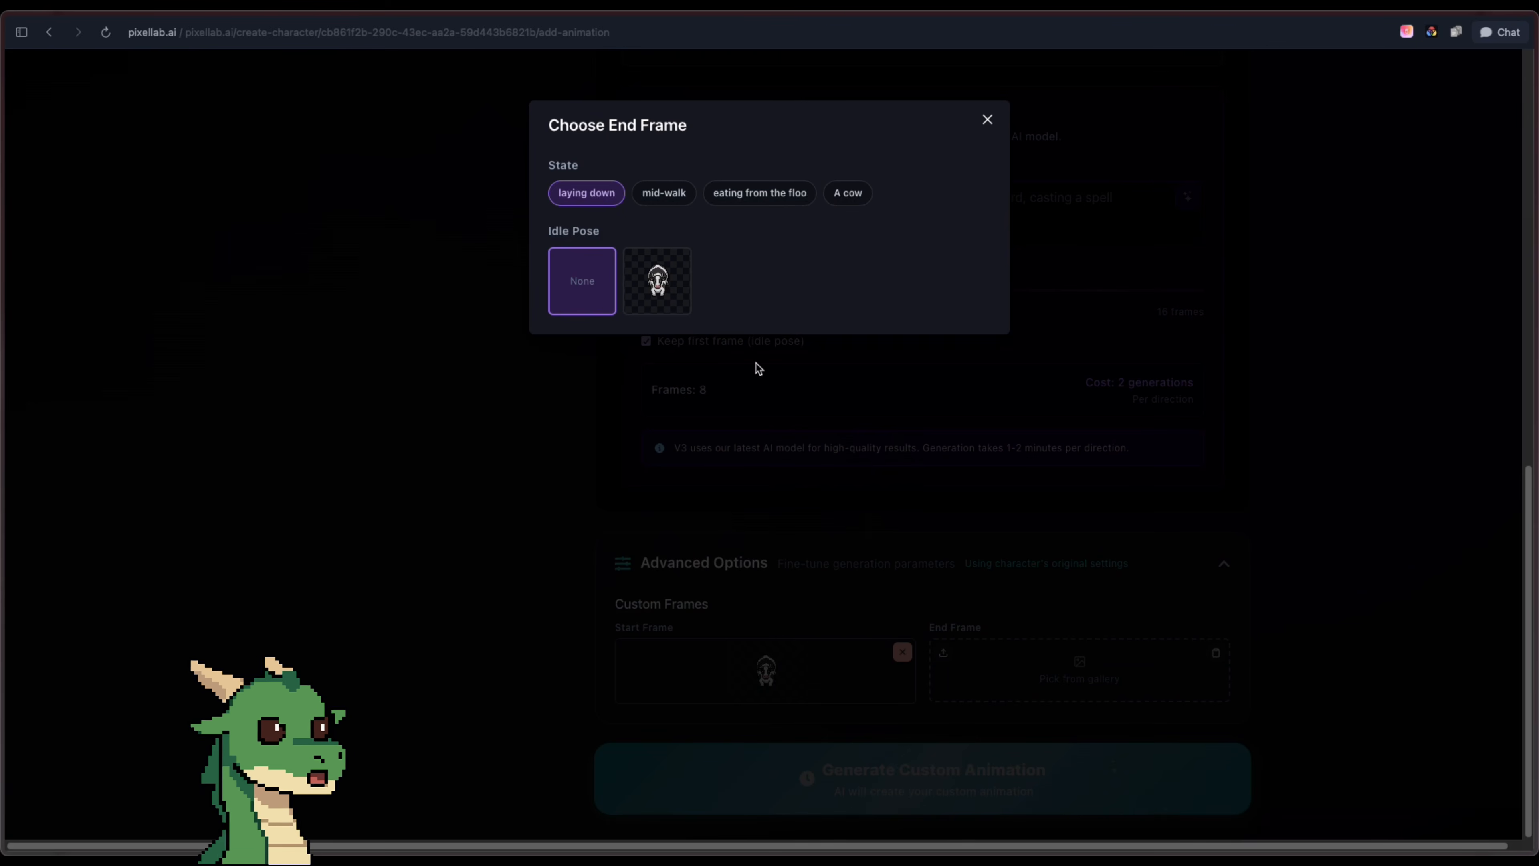
click(686, 292)
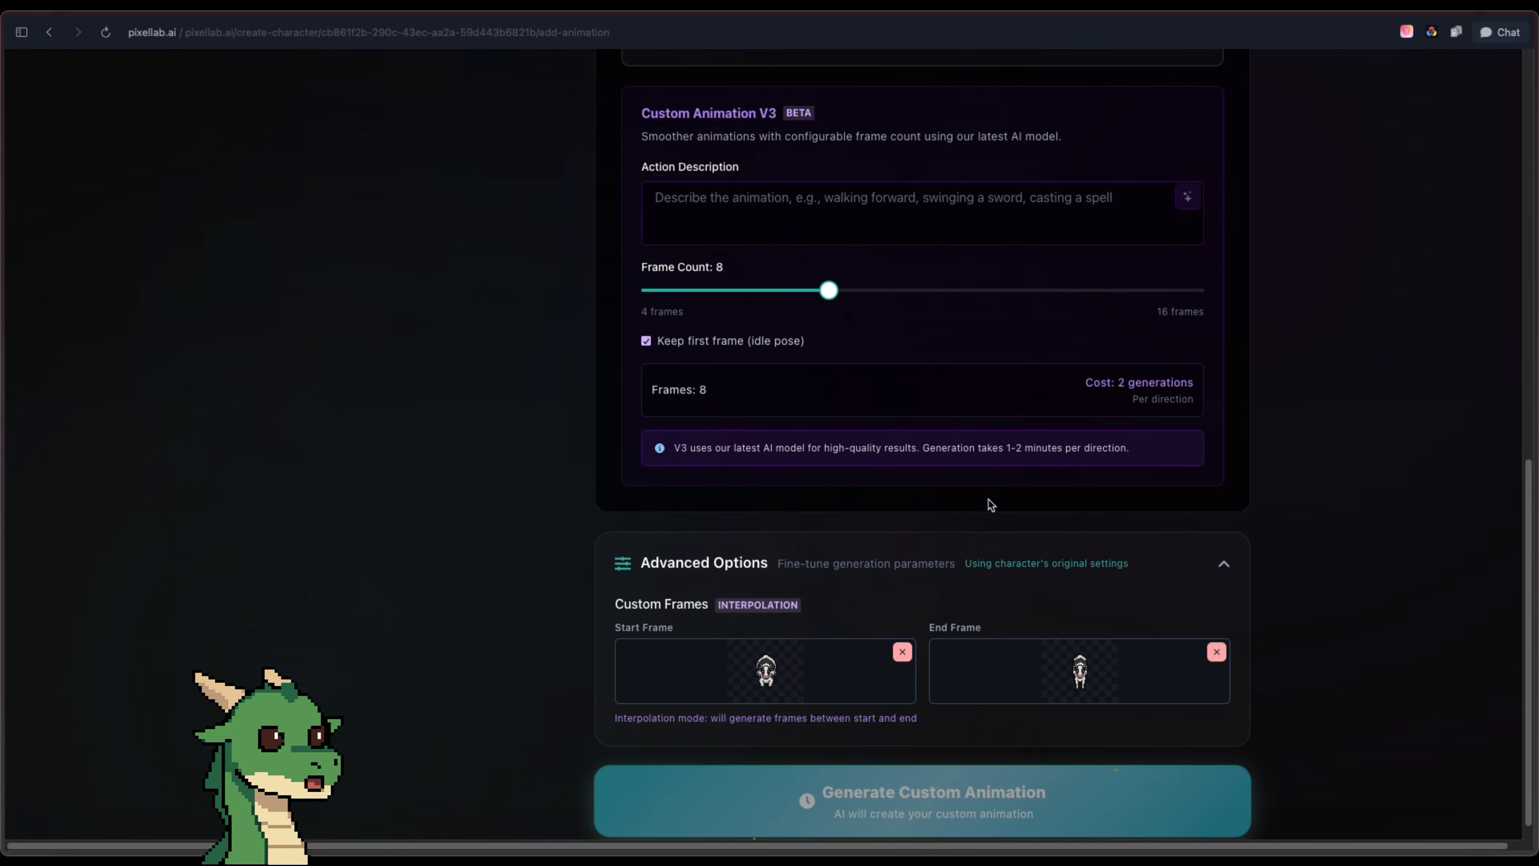
Describe the action as "stand up", enhance the description with AI, and generate the 8-frame South animation
scroll(956, 497, up, 1)
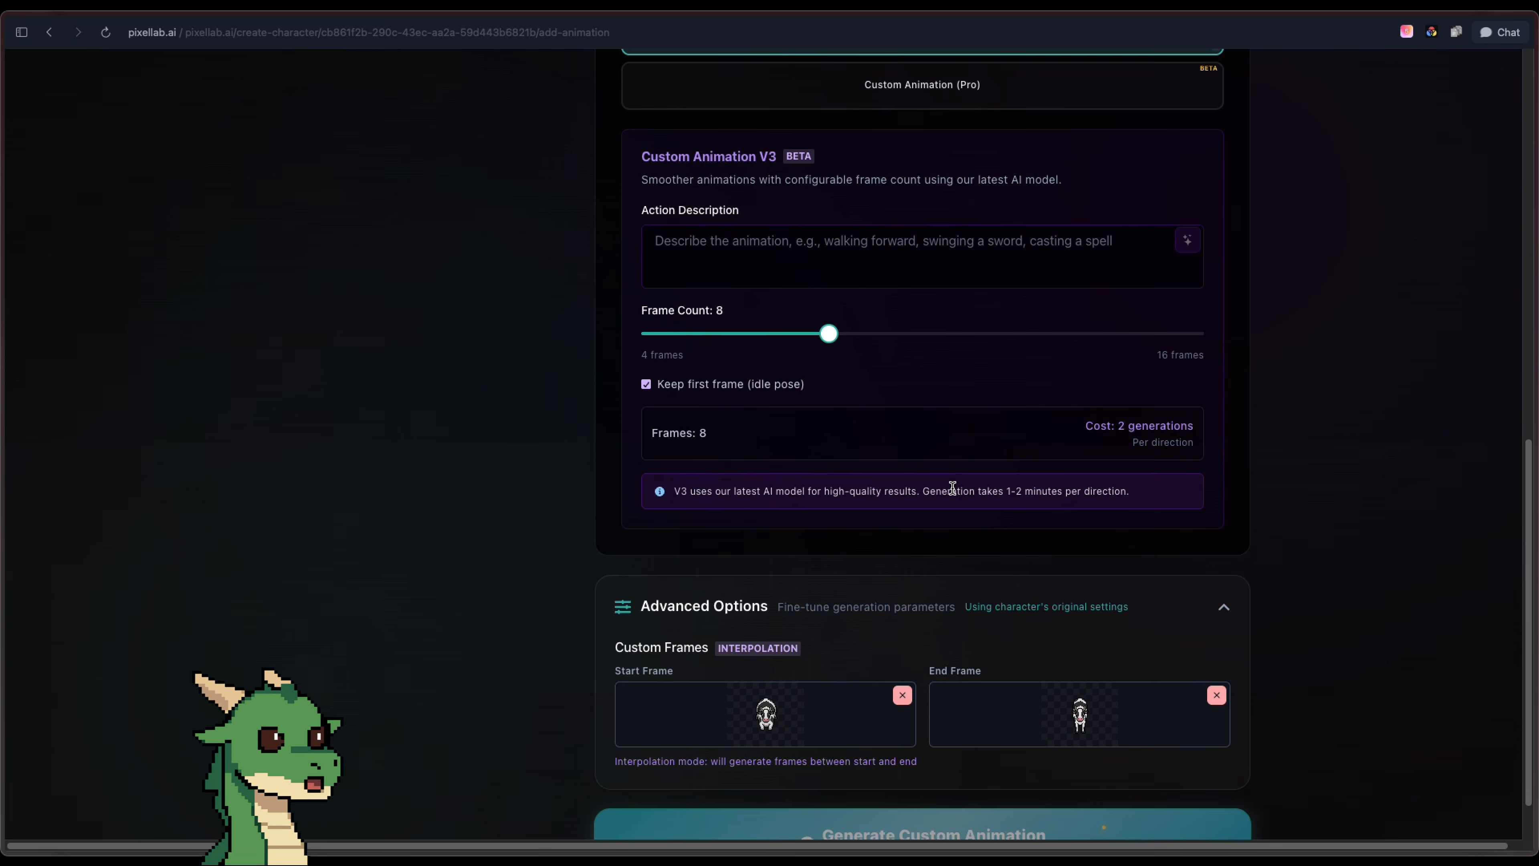
scroll(953, 487, up, 5)
click(962, 561)
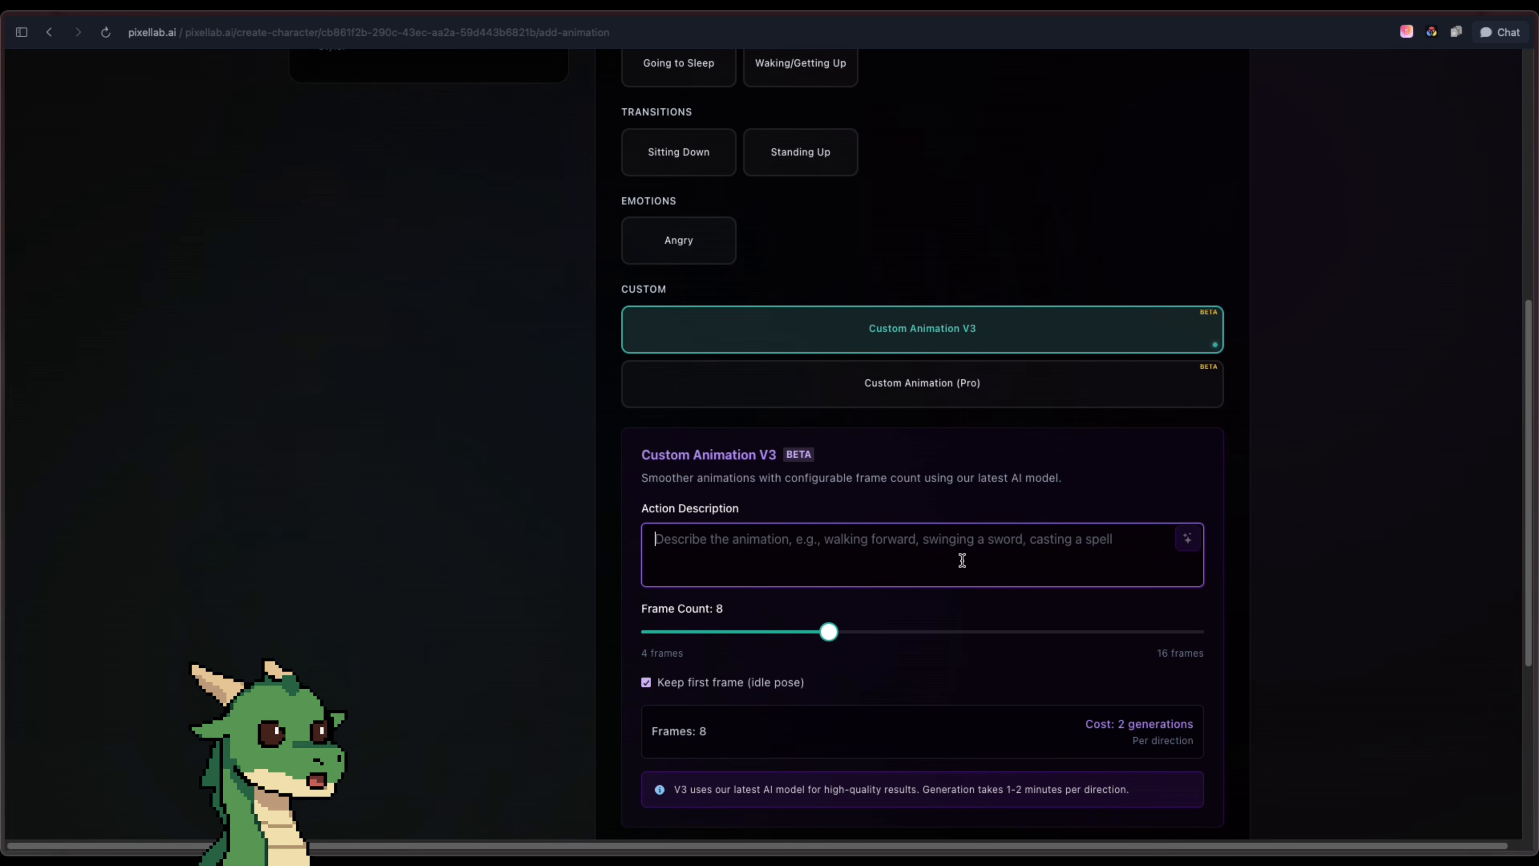
text(stand up)
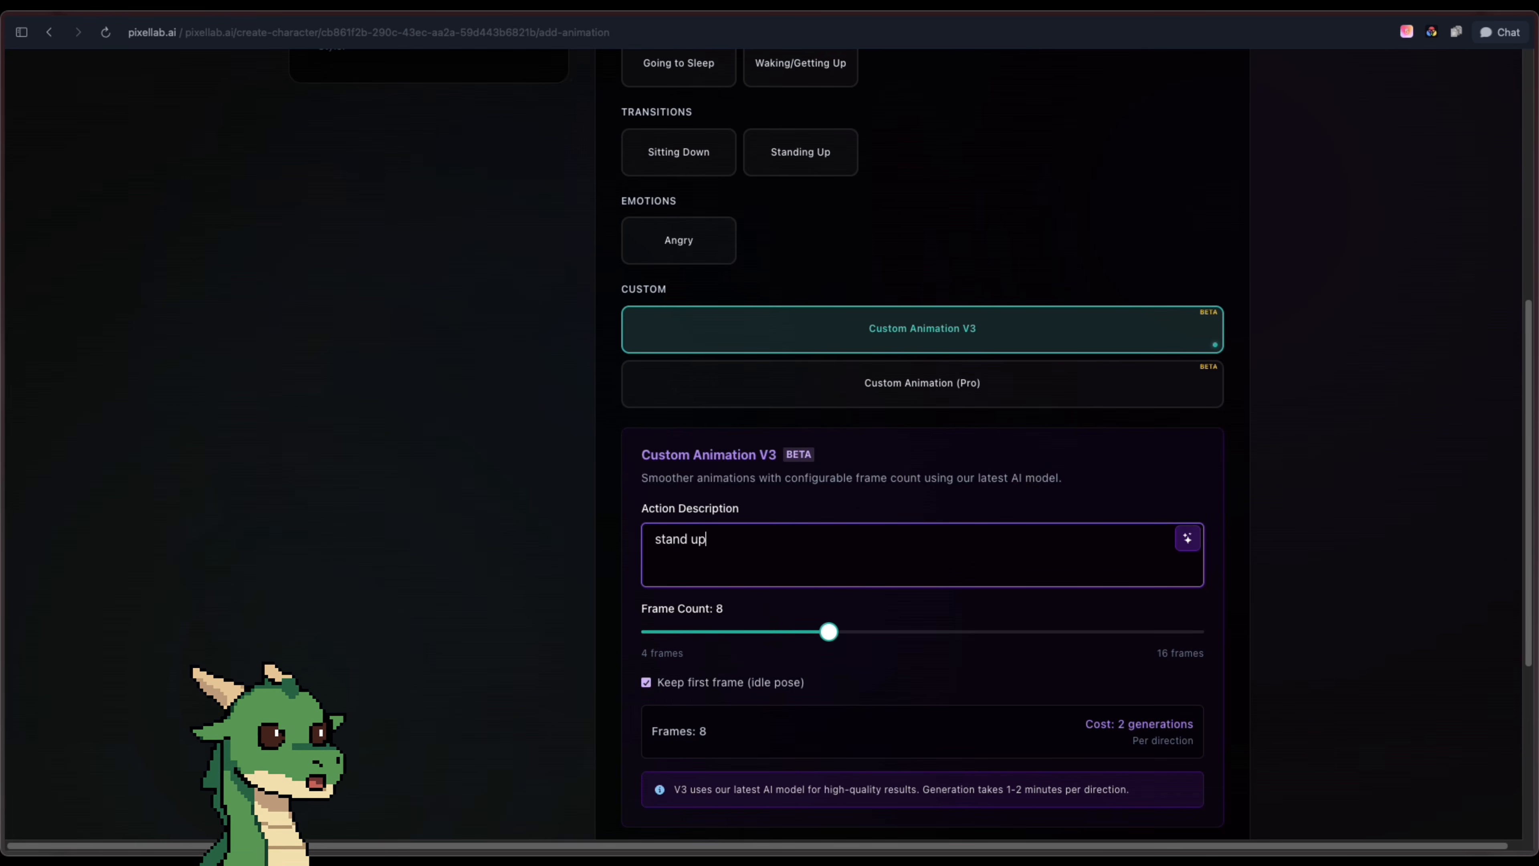
click(1187, 539)
scroll(1285, 485, down, 6)
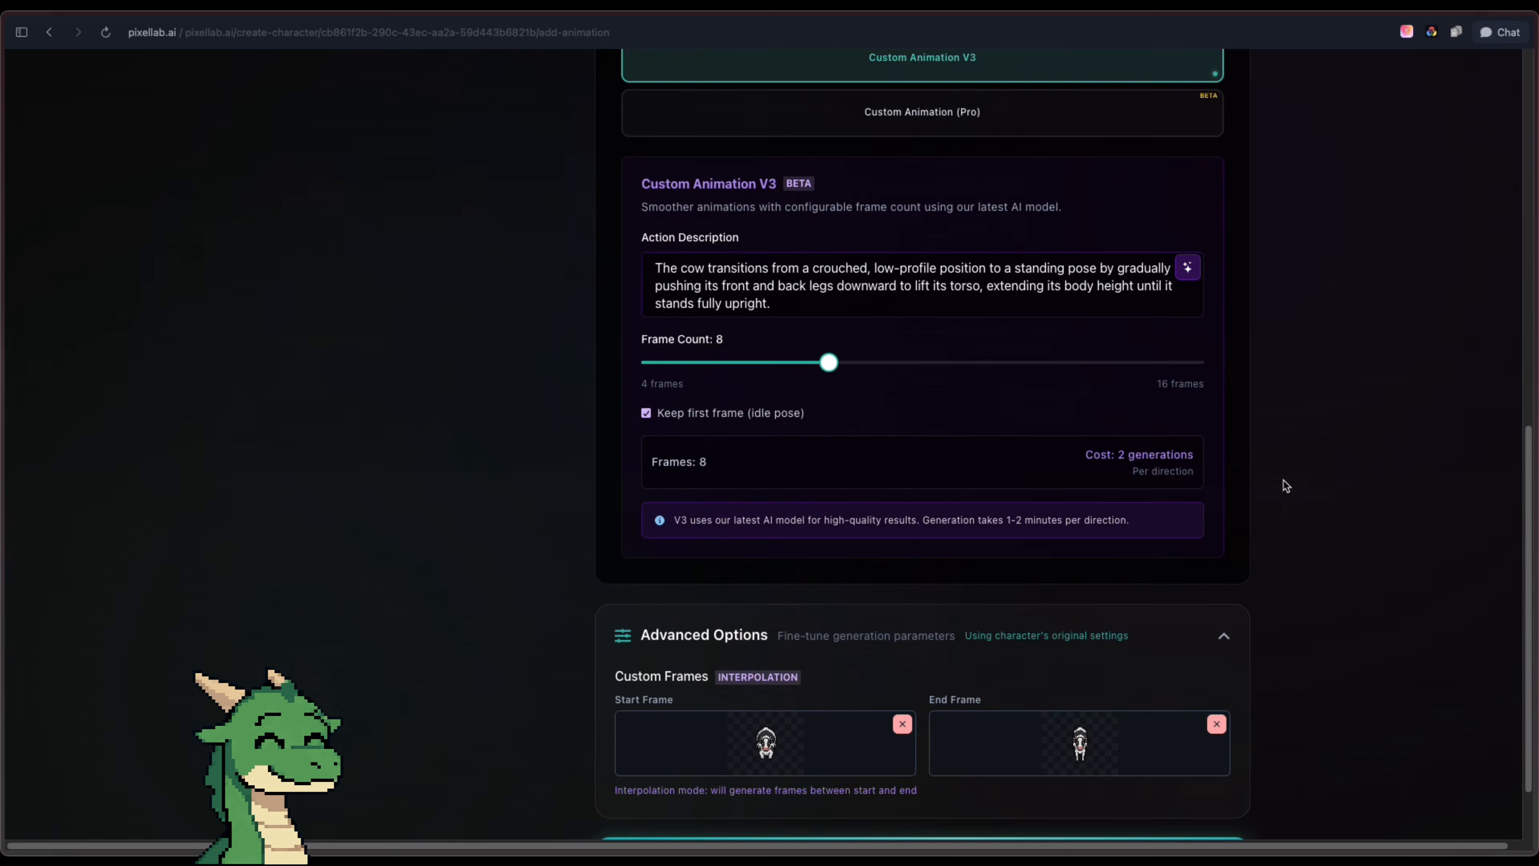
click(1114, 774)
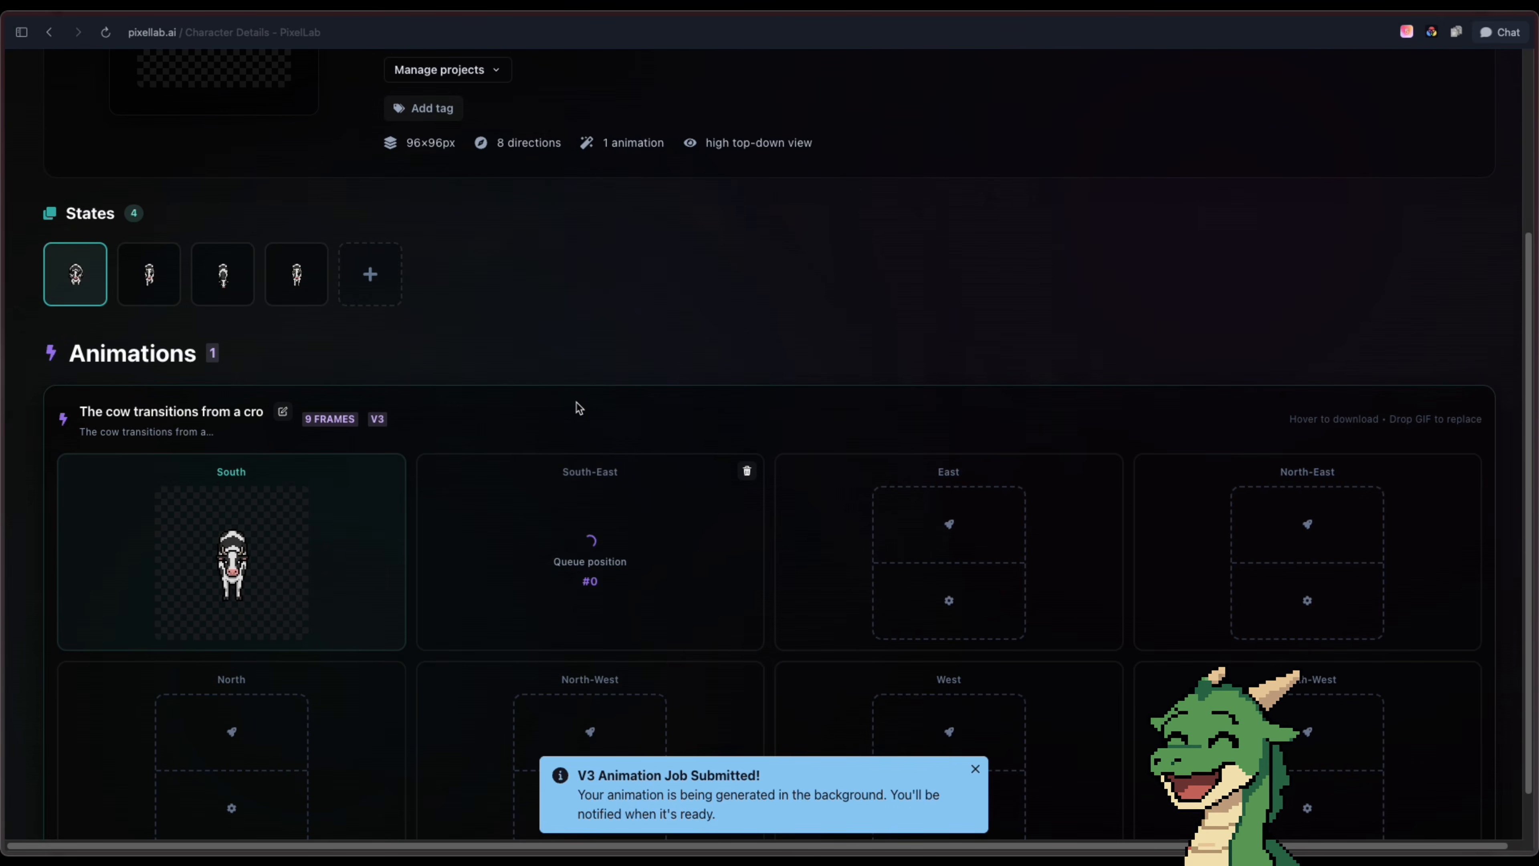
Open the mid-walk state and the eating state to review them
scroll(579, 407, down, 2)
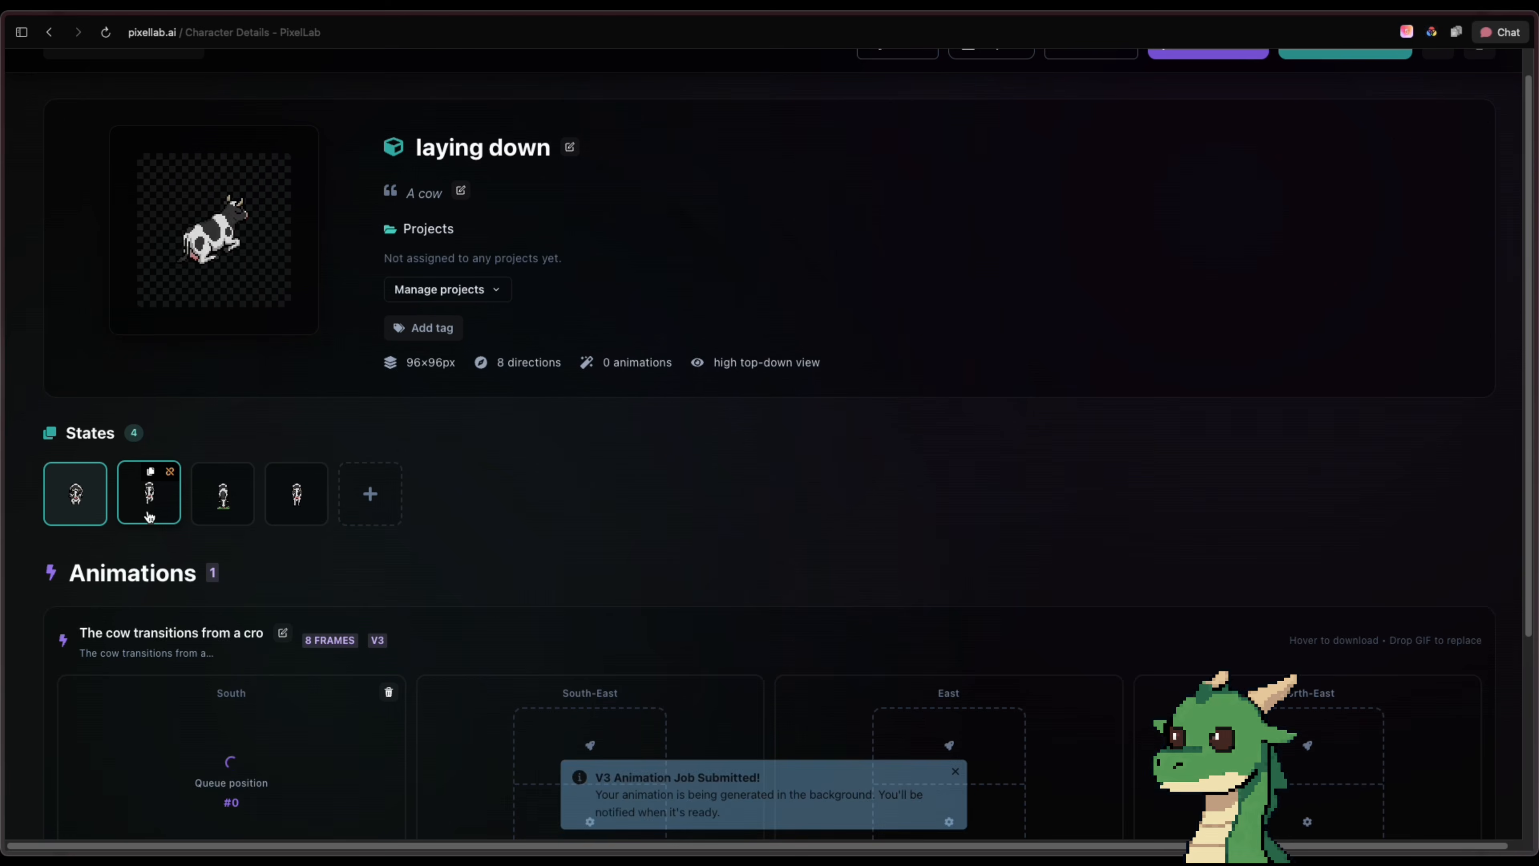
click(149, 515)
click(229, 521)
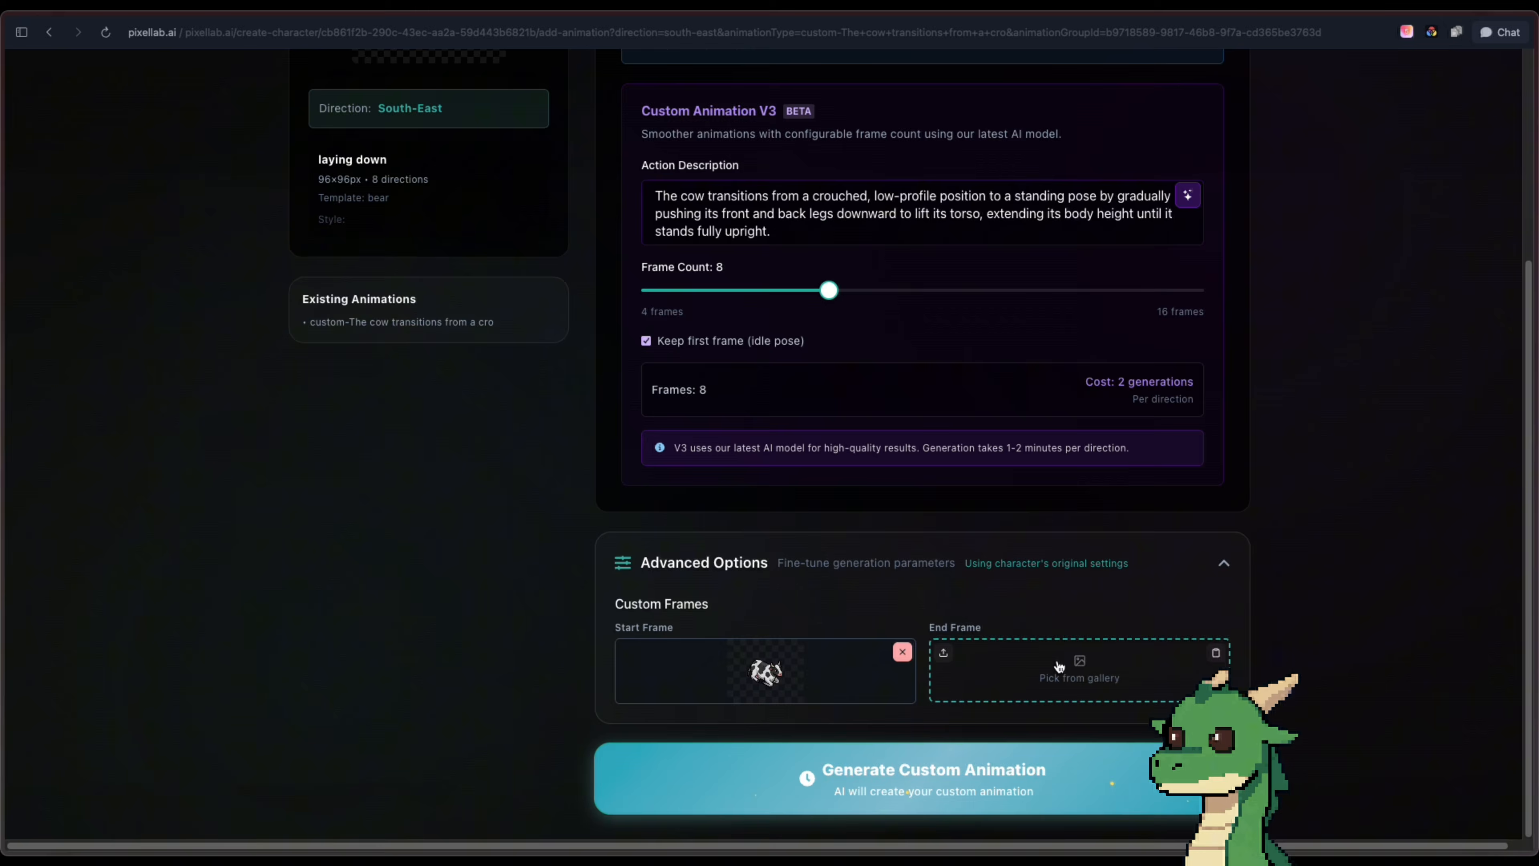
Generate the stand-up animation for South-East with the original cow's idle pose as end frame
click(1058, 662)
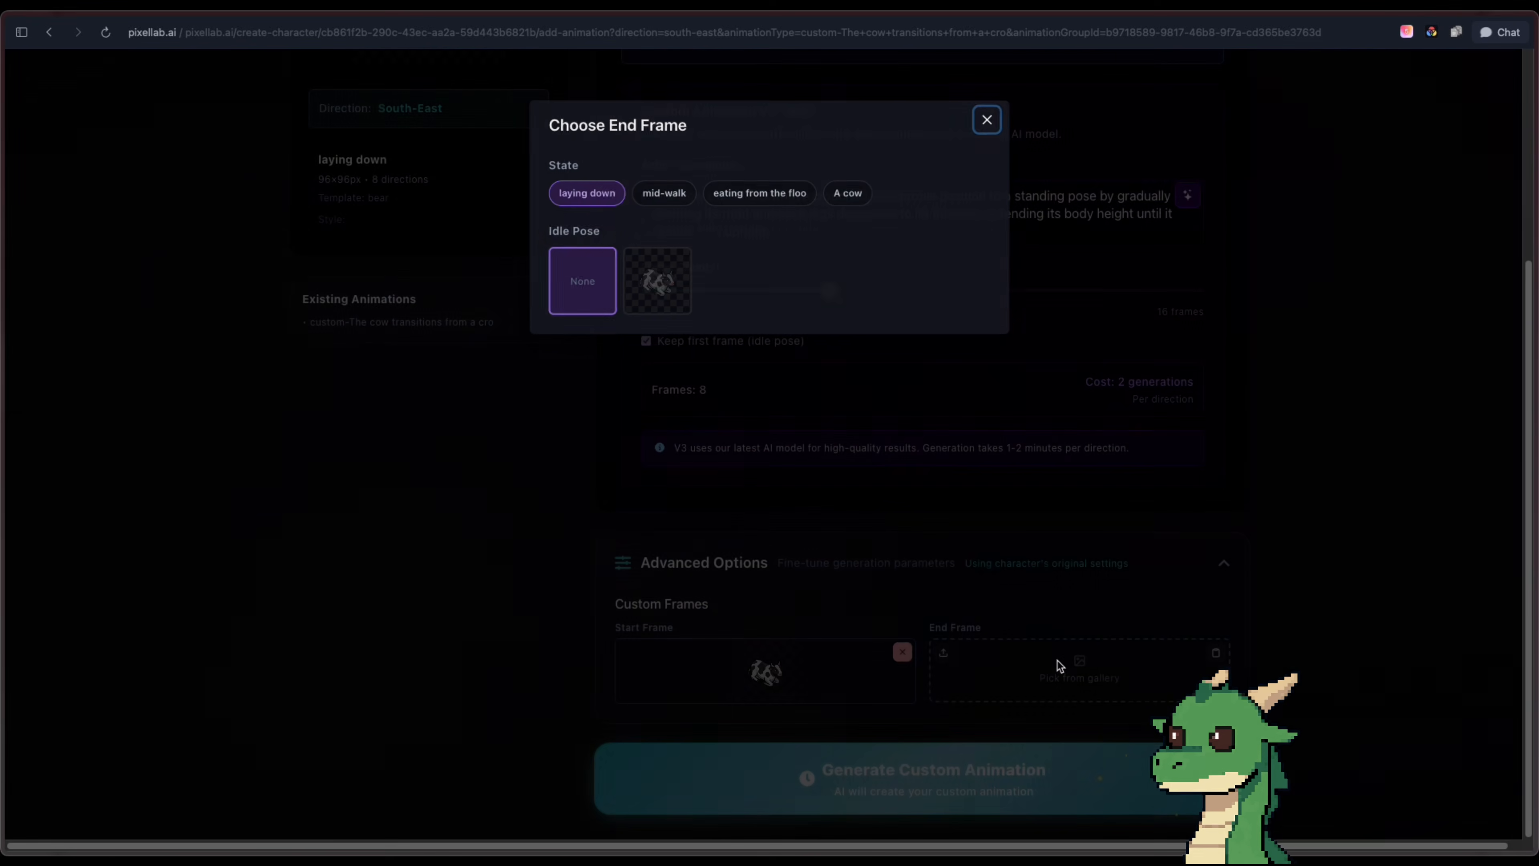
click(849, 191)
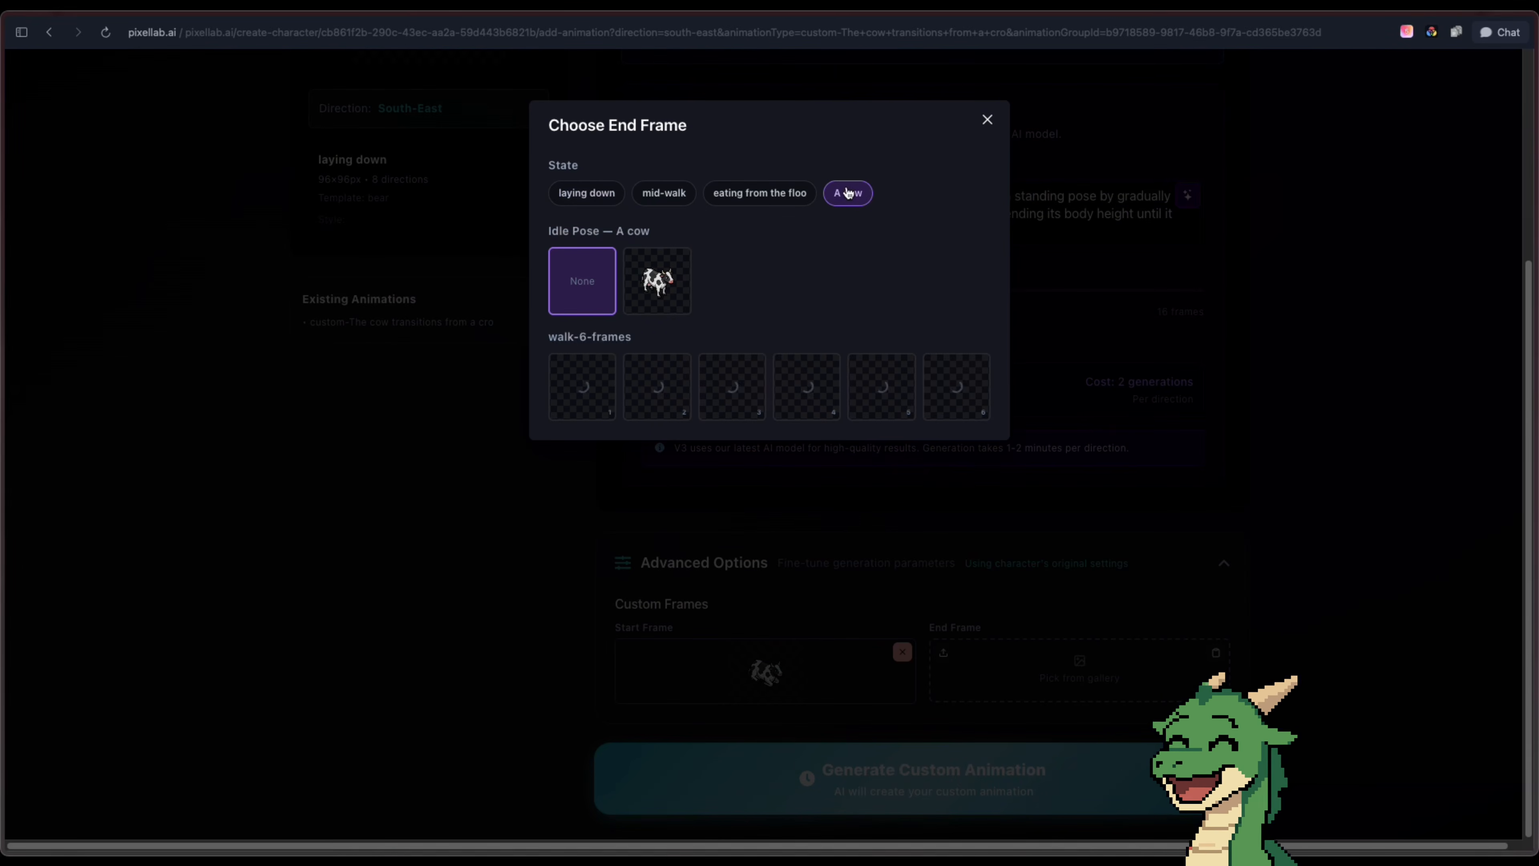
click(659, 289)
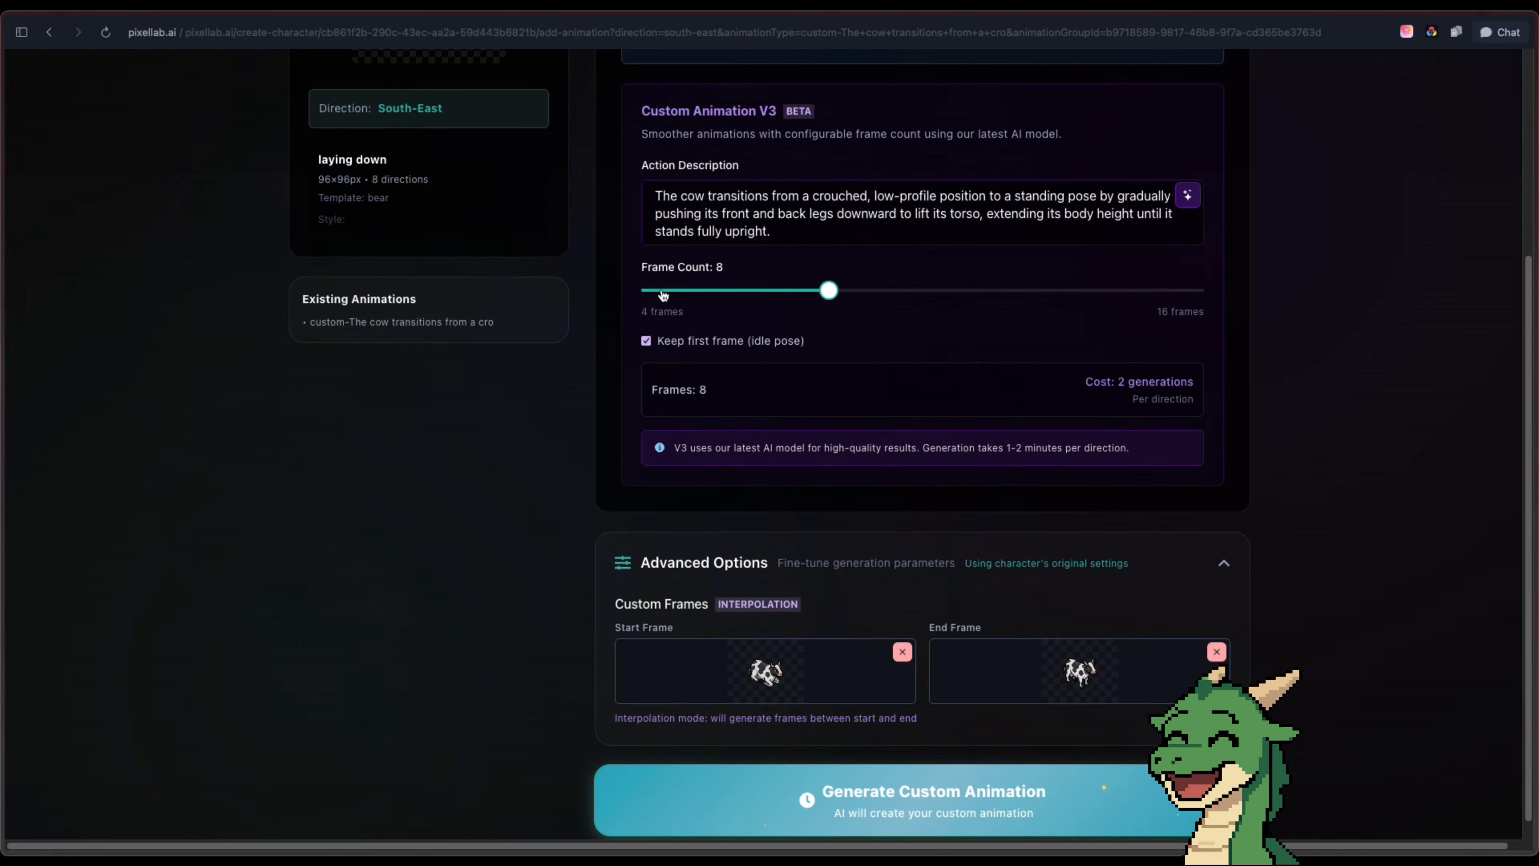
scroll(1076, 537, down, 1)
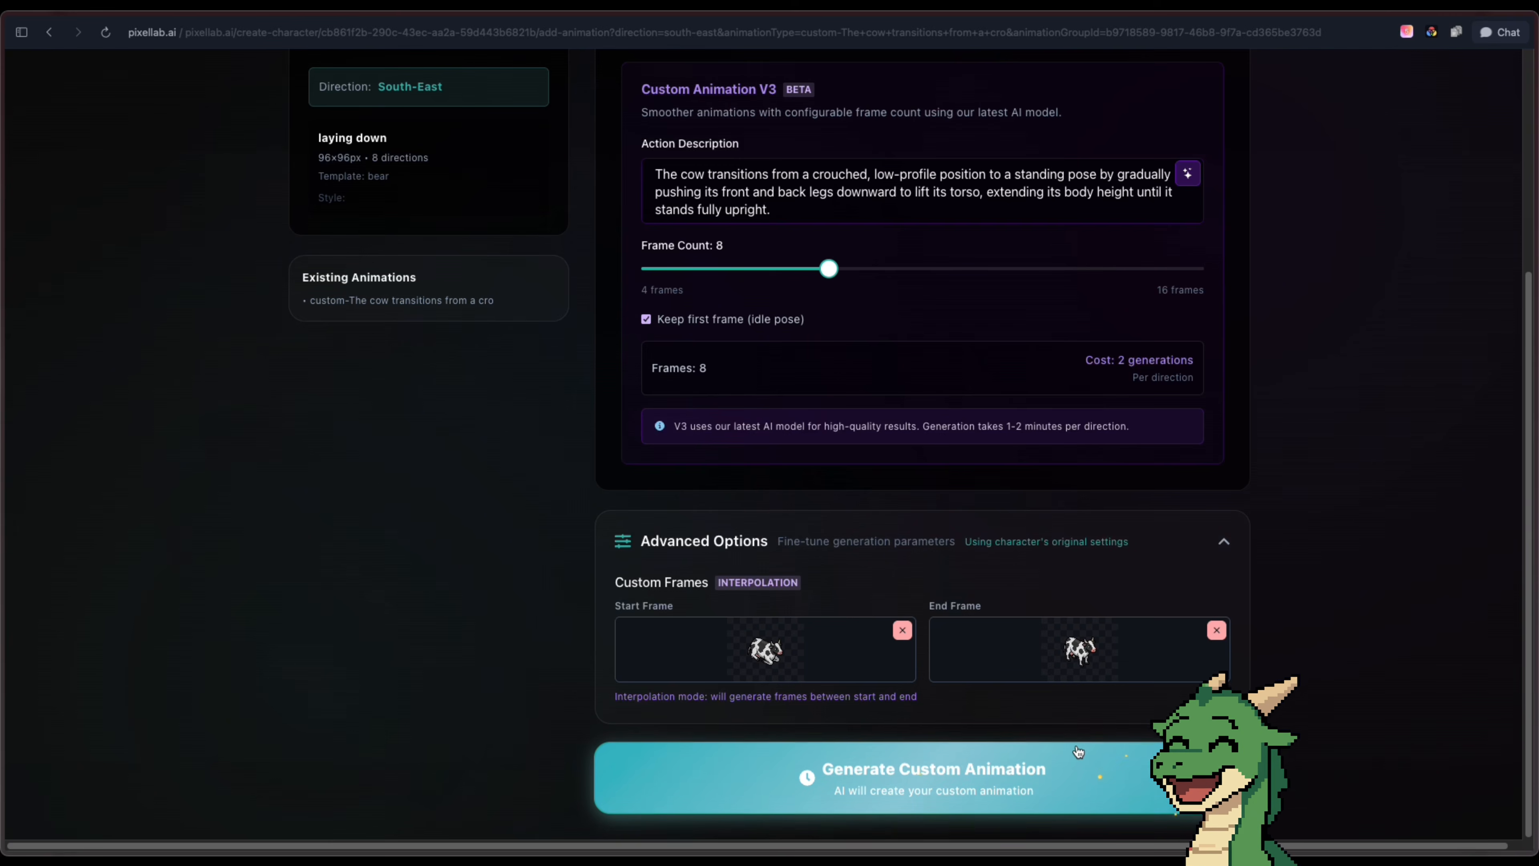
click(1080, 774)
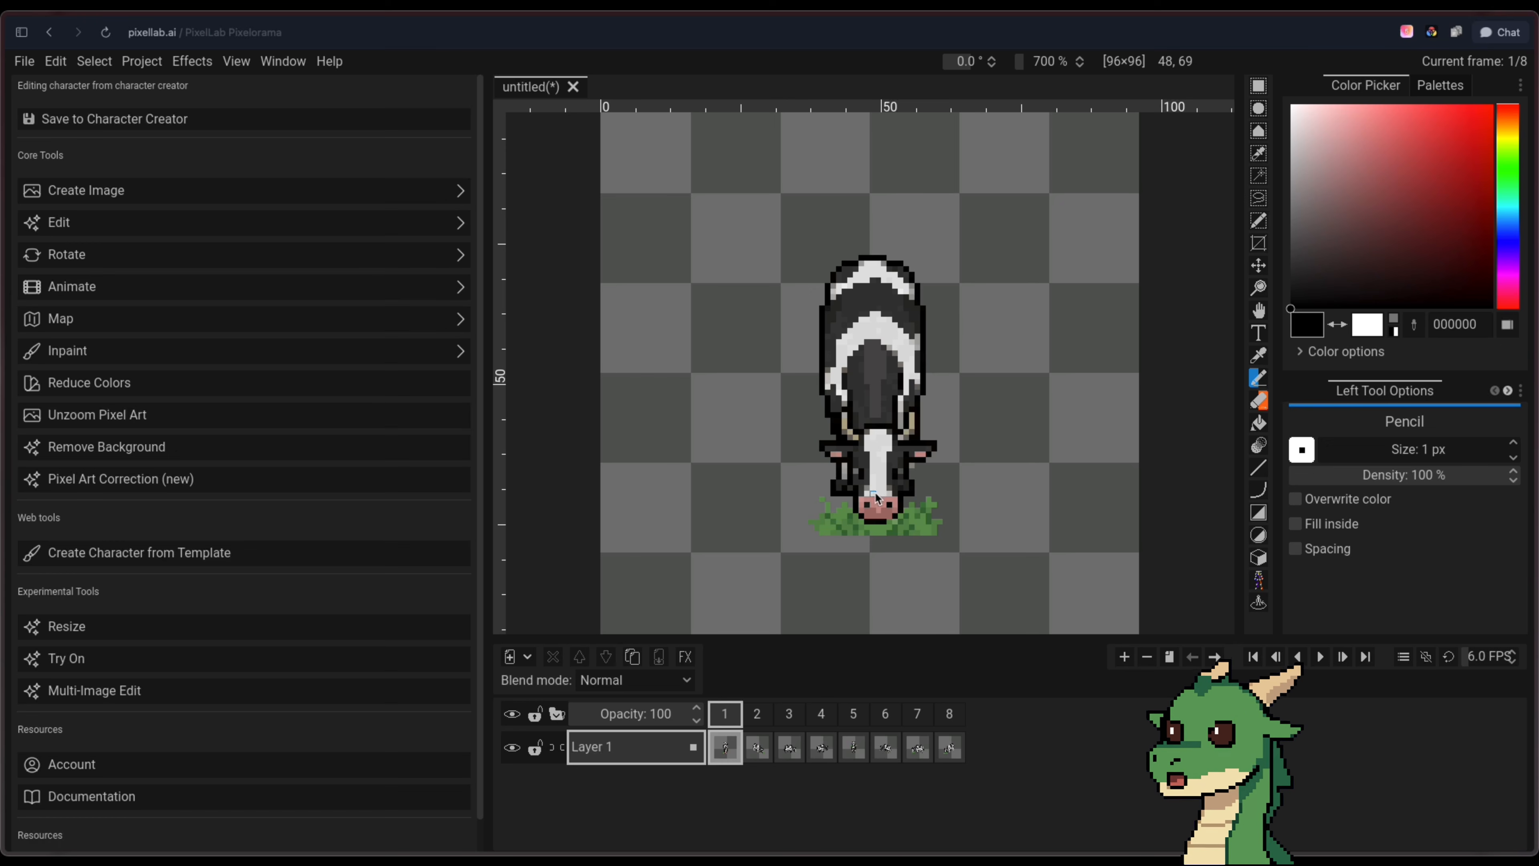
In frame 1 of the eating state, delete the grass using Select By Color and repair the cow's outline with pencil colour 060504
click(1259, 153)
click(894, 524)
key(Delete)
key(o)
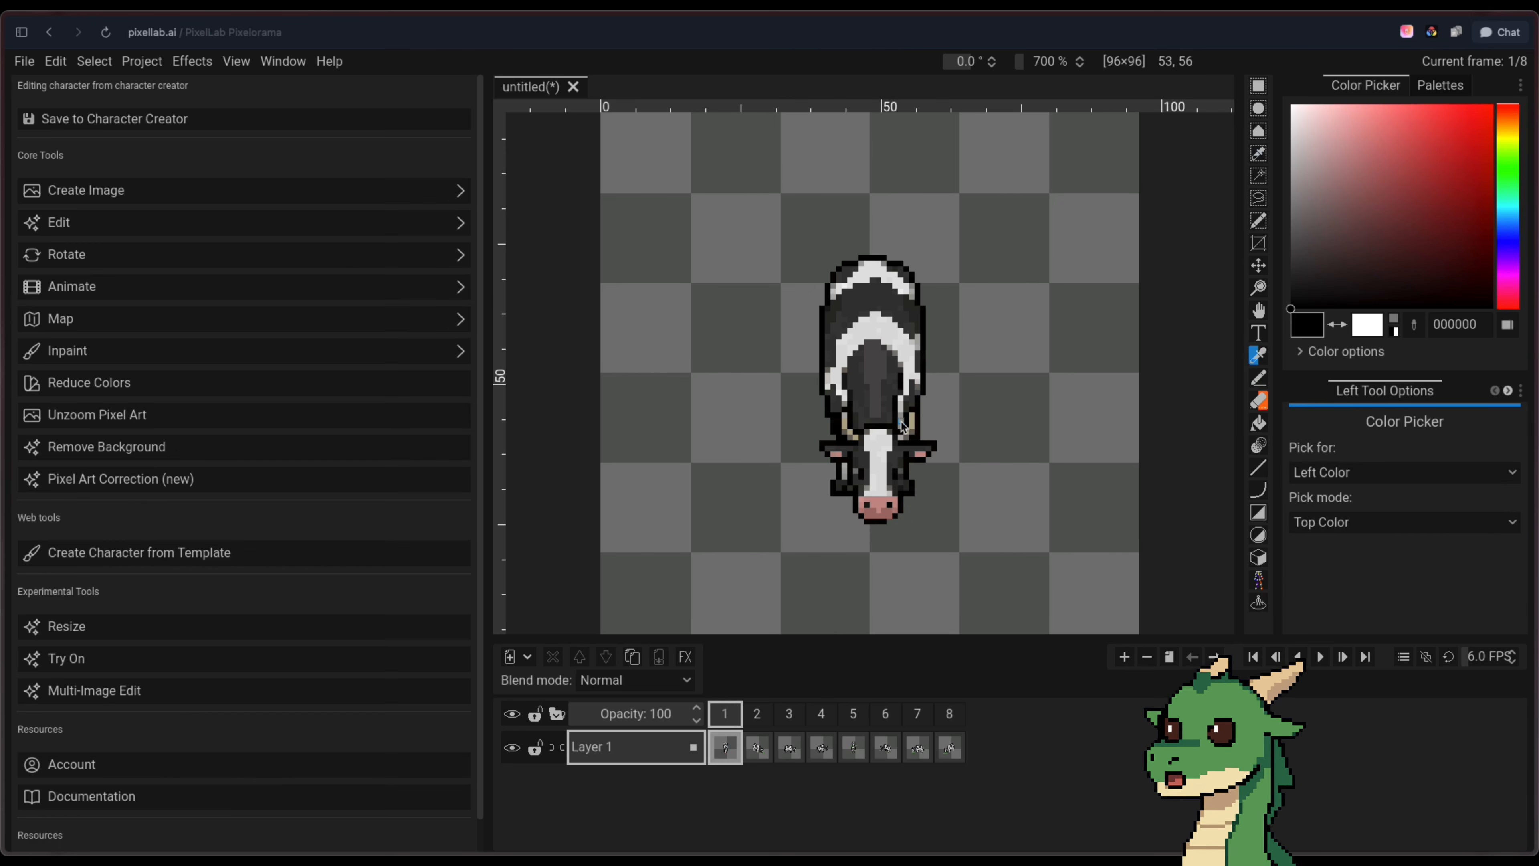
click(874, 441)
key(p)
scroll(874, 442, up, 4)
click(899, 472)
scroll(899, 472, down, 2)
scroll(900, 476, down, 3)
Remove the grass under the cow's muzzle in frame 2 by selecting its green areas by colour and deleting them
click(757, 747)
scroll(946, 302, up, 4)
click(946, 302)
scroll(909, 300, down, 3)
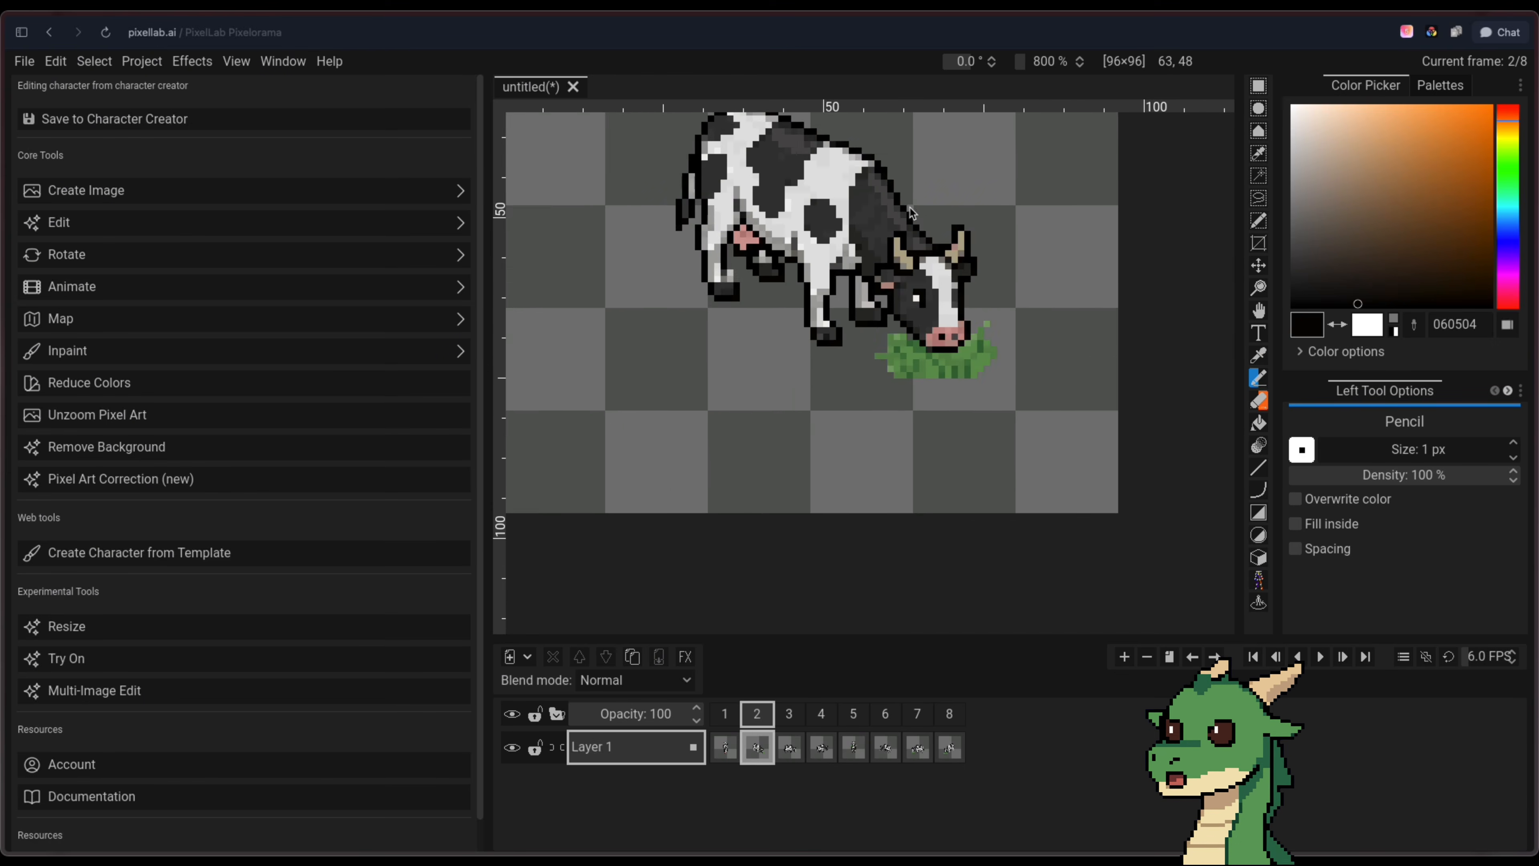
scroll(937, 300, down, 2)
scroll(977, 337, up, 3)
click(1259, 198)
click(1259, 153)
click(959, 347)
key(Delete)
click(951, 357)
key(Delete)
scroll(873, 288, down, 3)
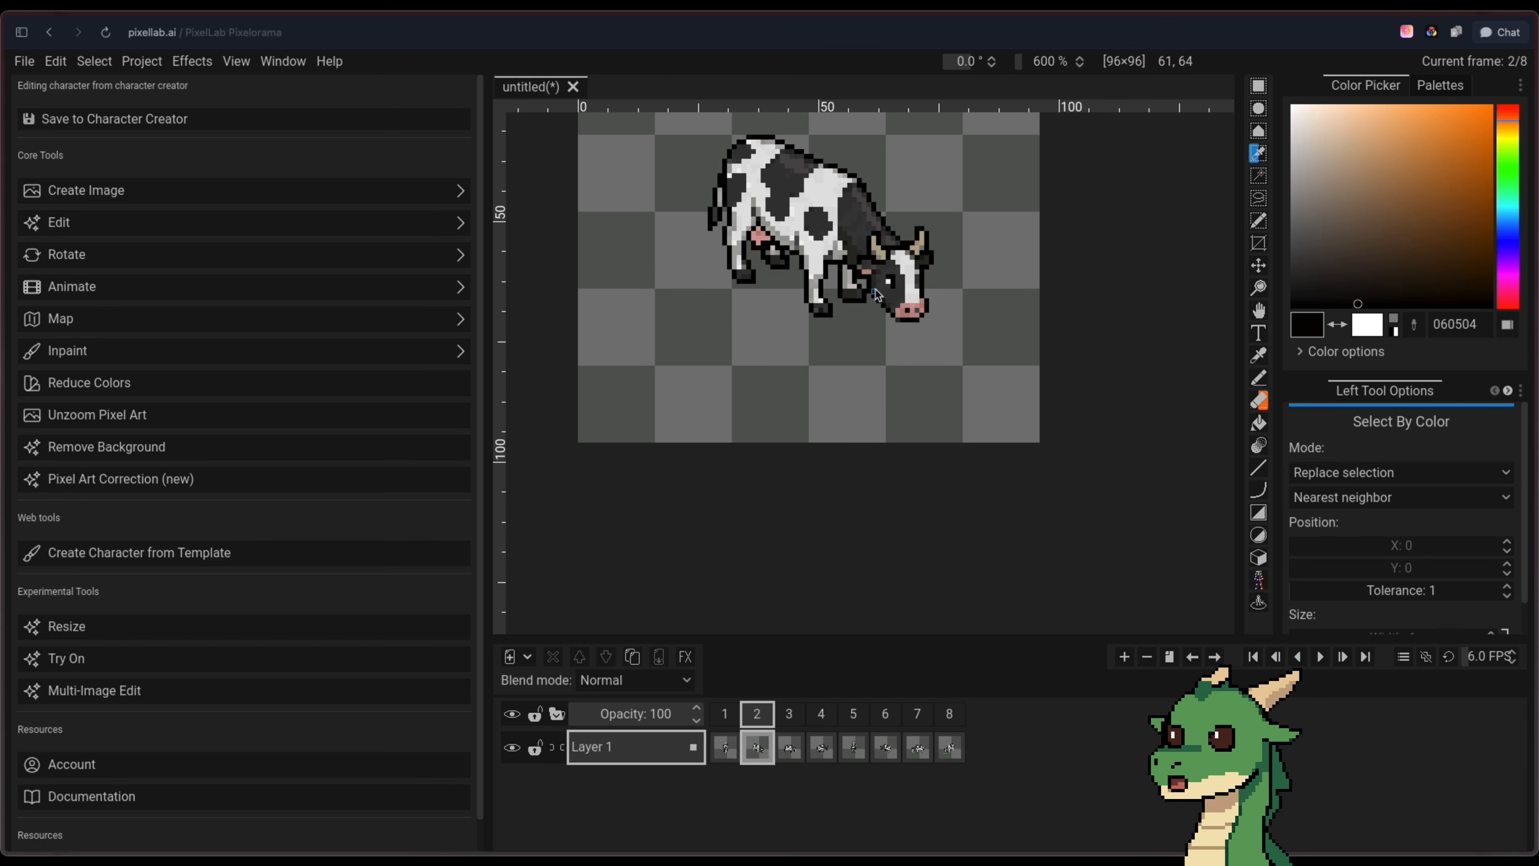
Remove the grass from frames 3, 4 and 5 using Select By Color
click(789, 746)
click(821, 746)
click(854, 746)
click(837, 185)
key(Delete)
scroll(798, 217, down, 2)
Remove the grass from frames 6, 7 and 8 using Select By Color
click(886, 746)
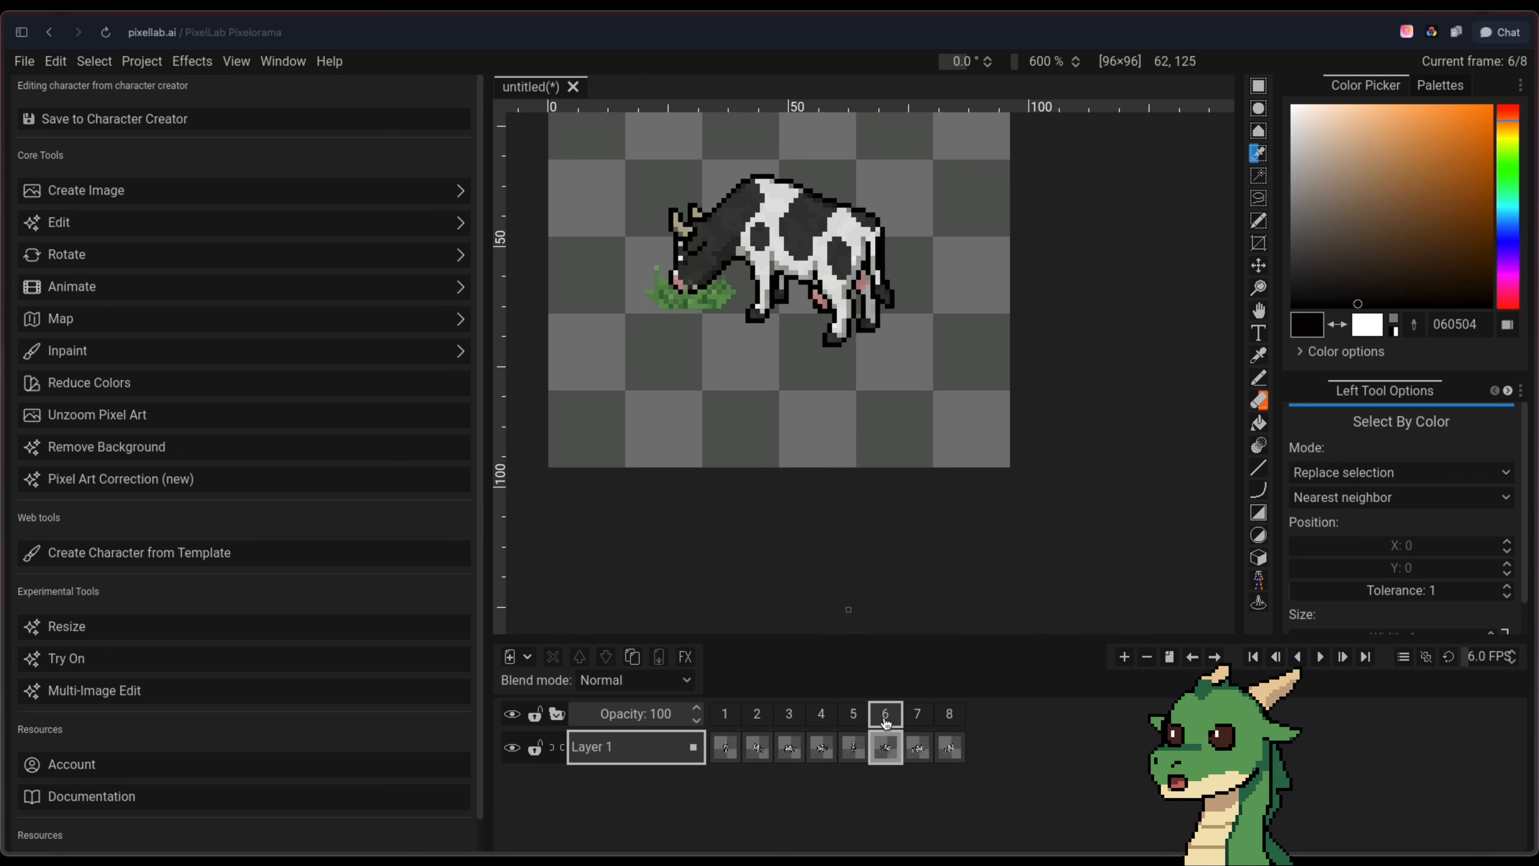
click(690, 297)
key(Delete)
click(918, 746)
click(949, 746)
click(653, 337)
key(Delete)
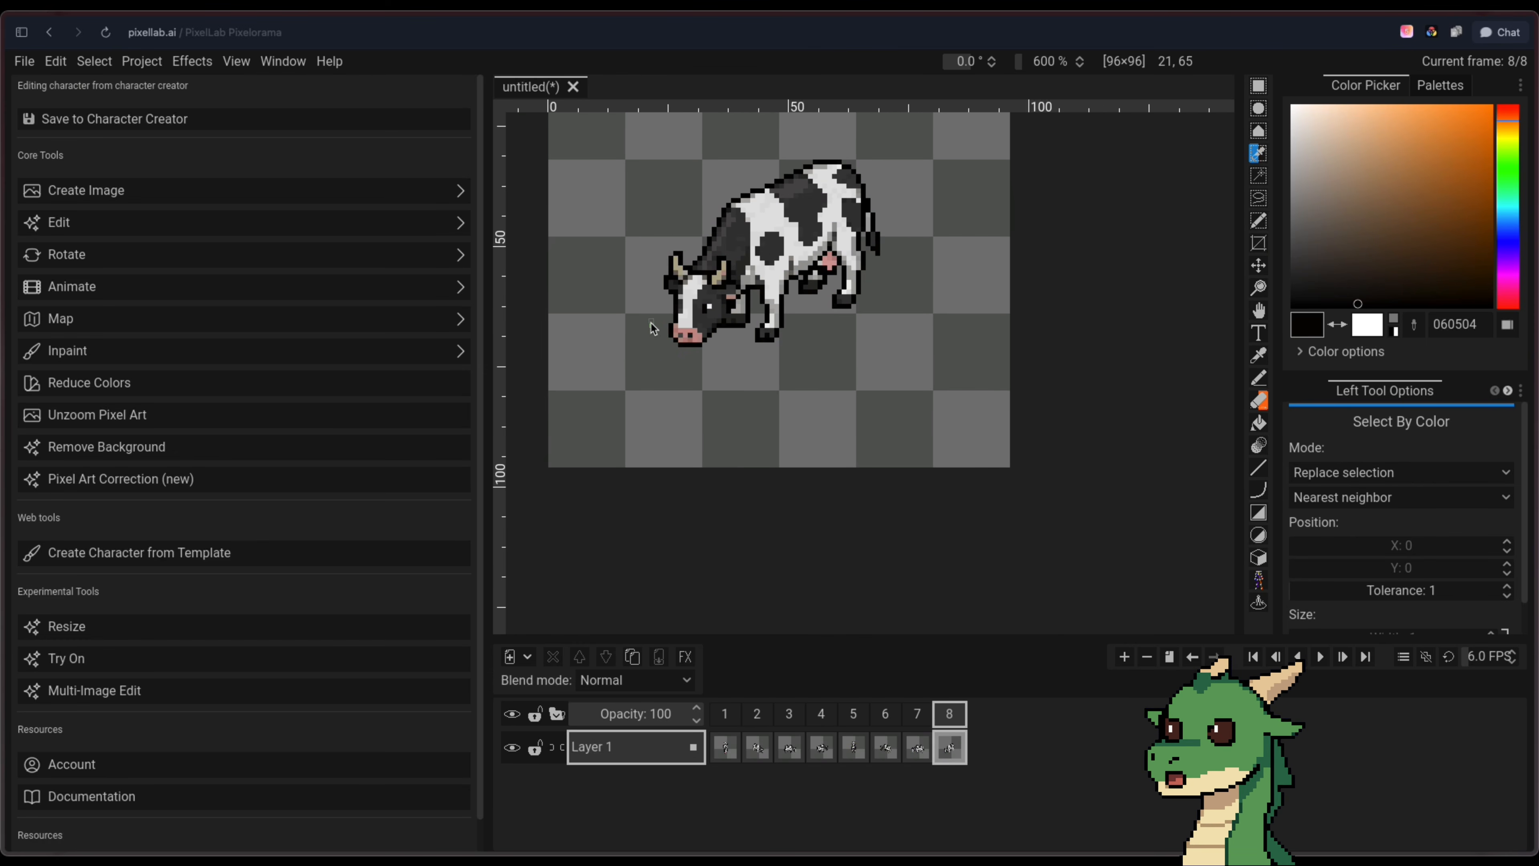
Touch up the cow's muzzle outline in frame 6 with the 1 px pencil
scroll(766, 498, down, 2)
scroll(731, 283, up, 3)
key(b)
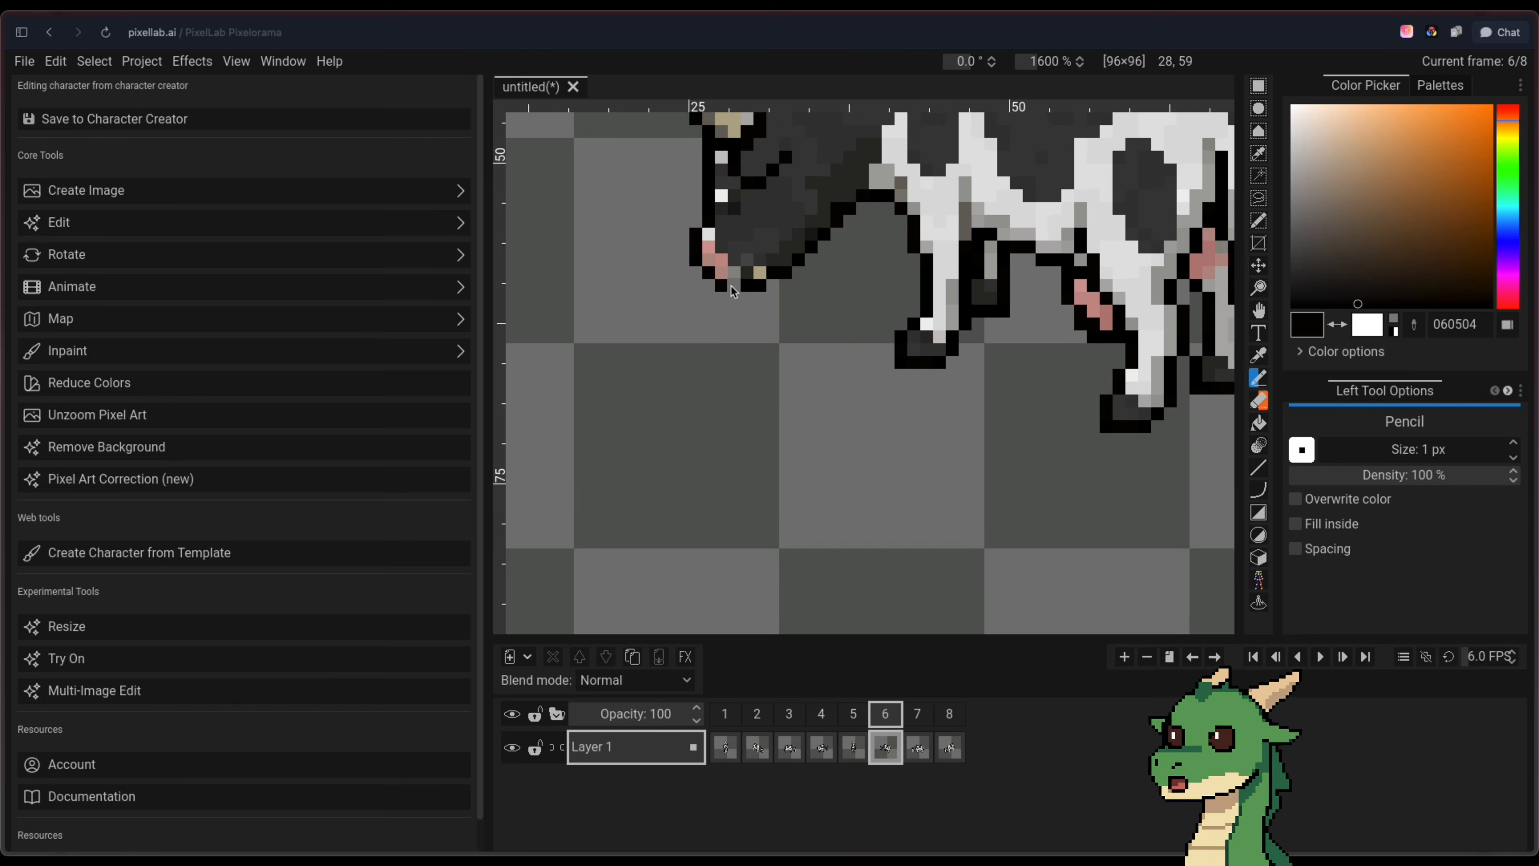
scroll(730, 284, down, 2)
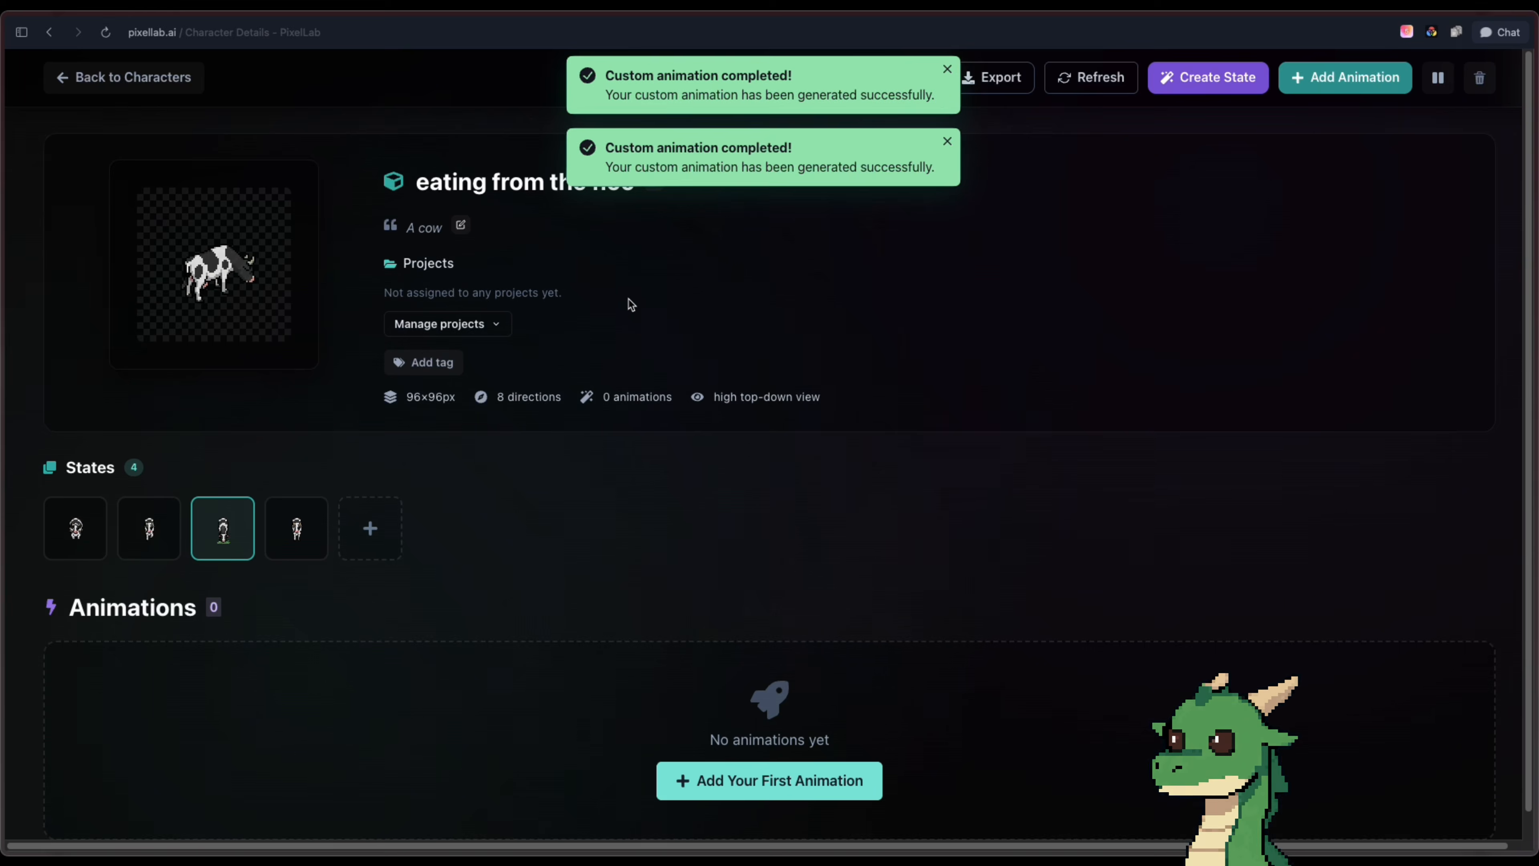
Open the laying down state and review its South and South-East stand-up animations
click(75, 528)
scroll(75, 528, down, 5)
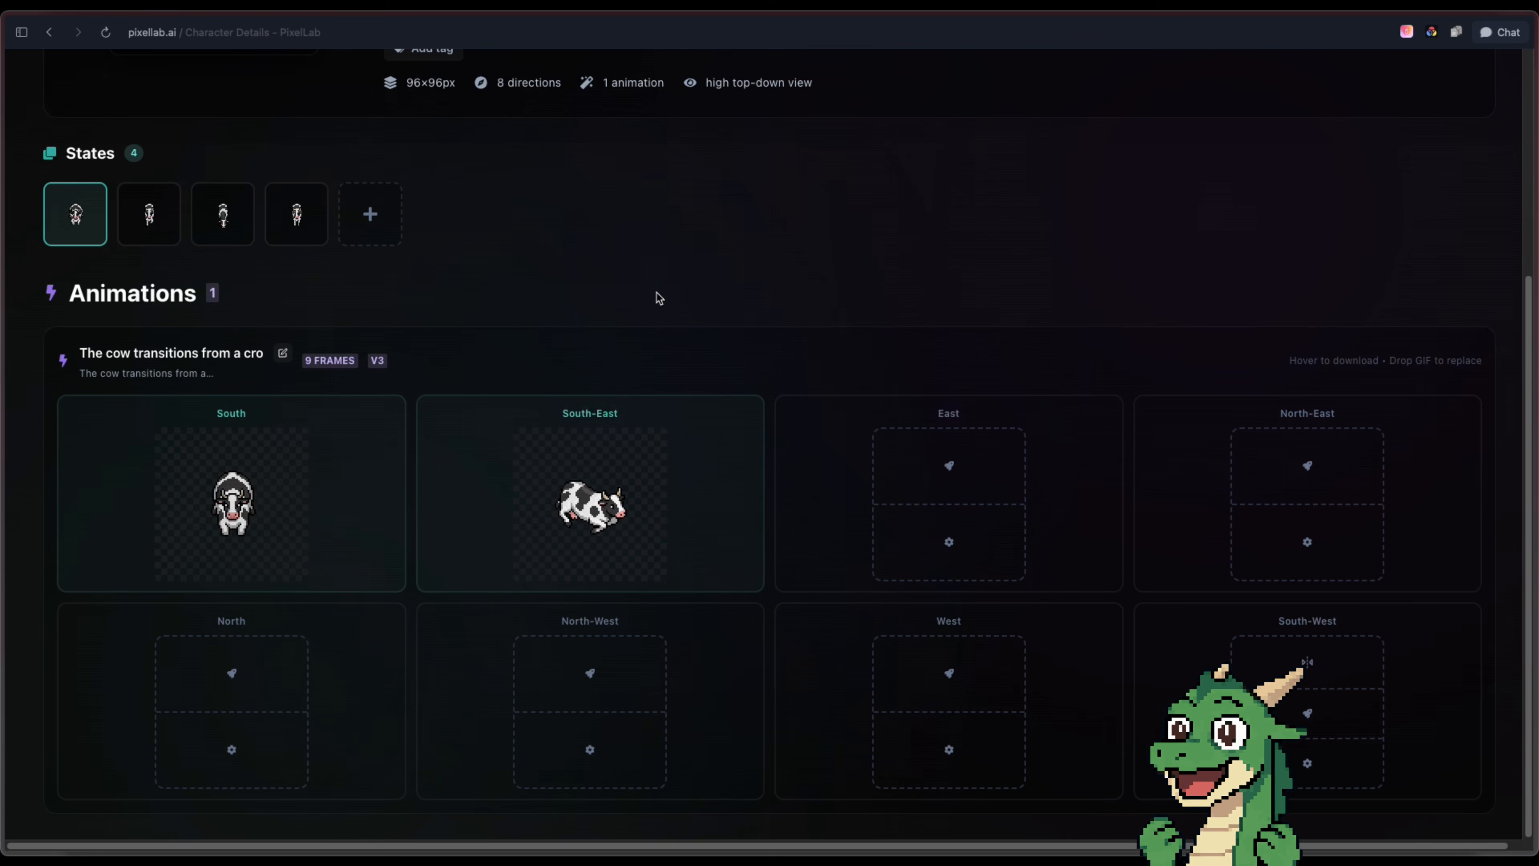
mouse_move(157, 244)
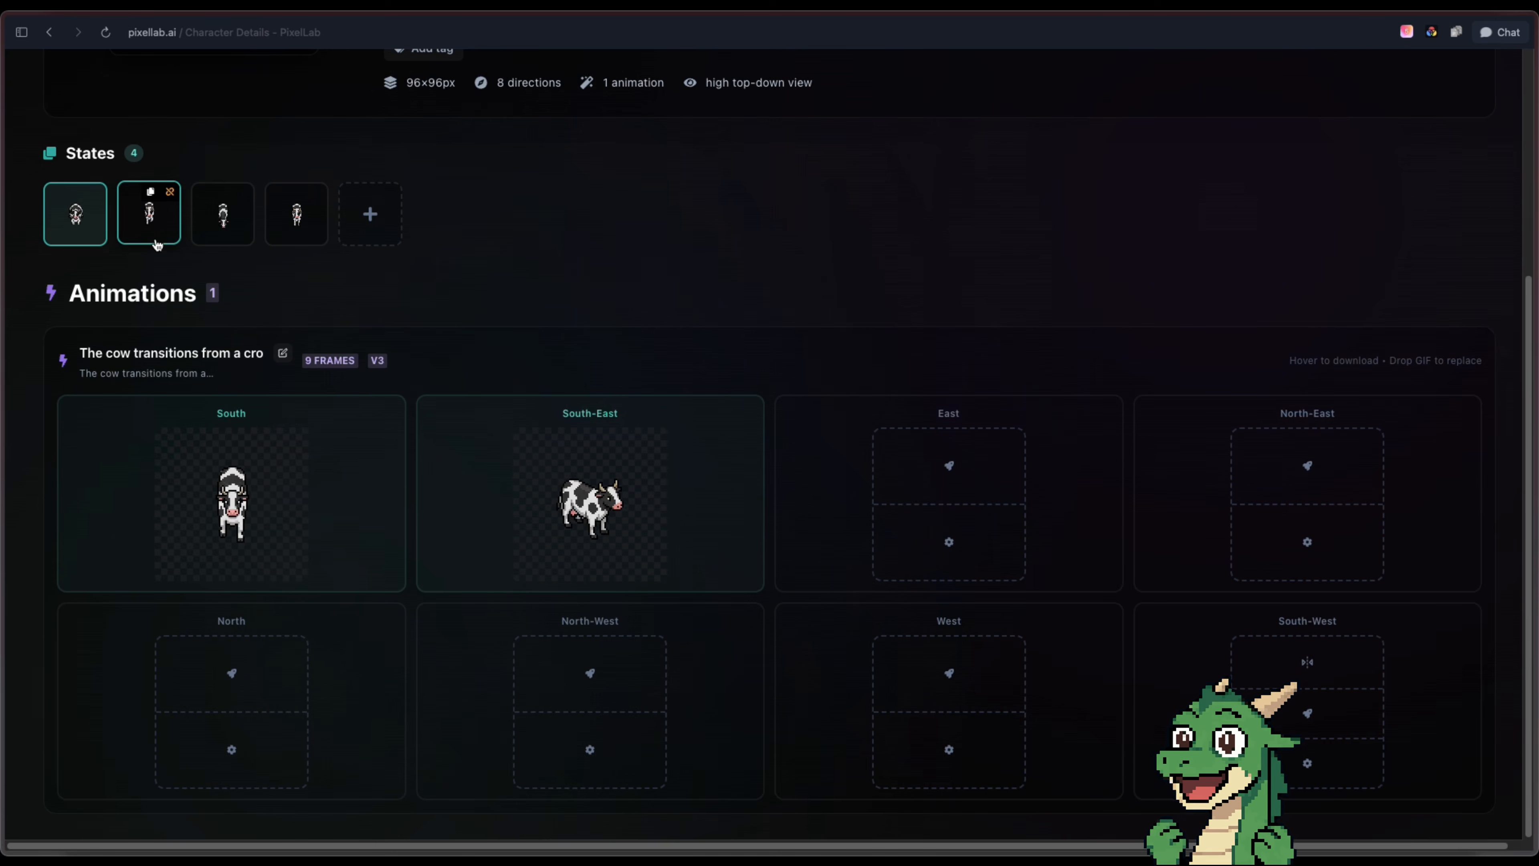
Open the cow's mid-walk state and start its first animation, with the direction set to East
click(155, 241)
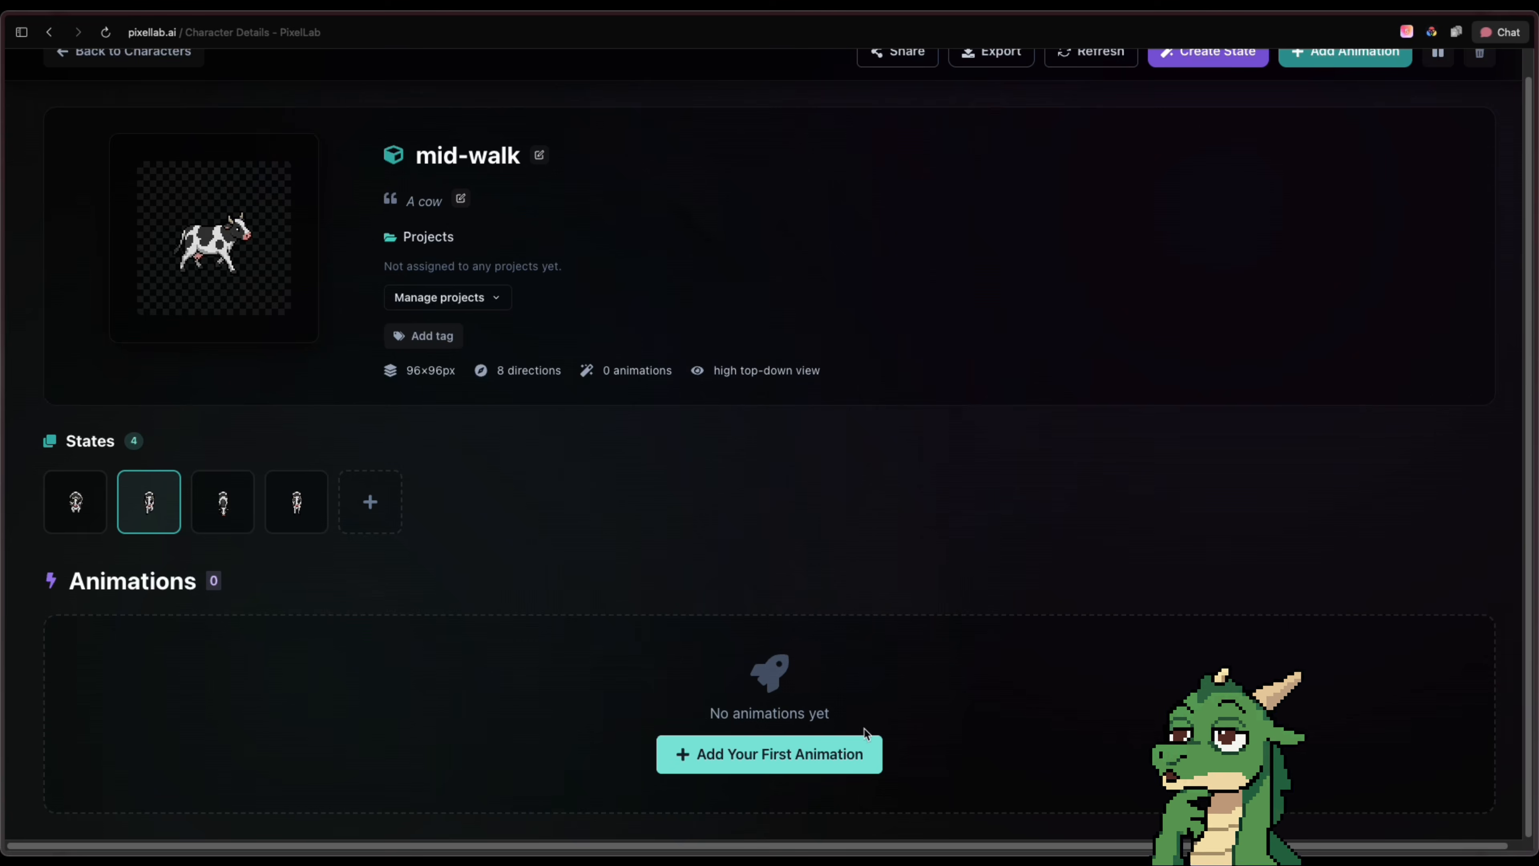
click(867, 741)
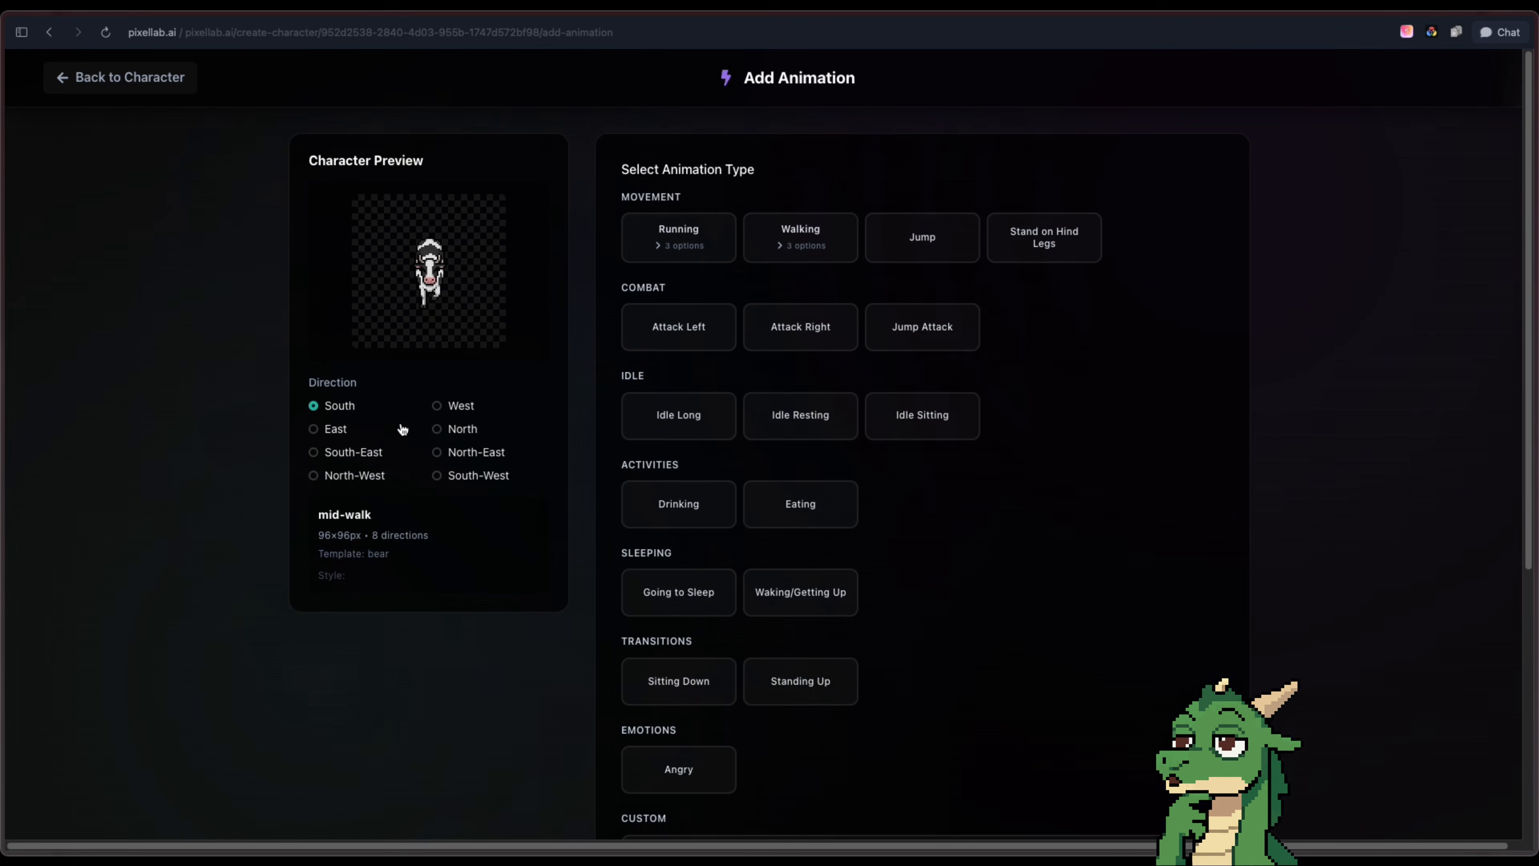
click(340, 431)
Generate a Custom Animation V3 for the East direction from the action description "walk, loop", expanded with the AI prompt enhancer
scroll(910, 516, down, 7)
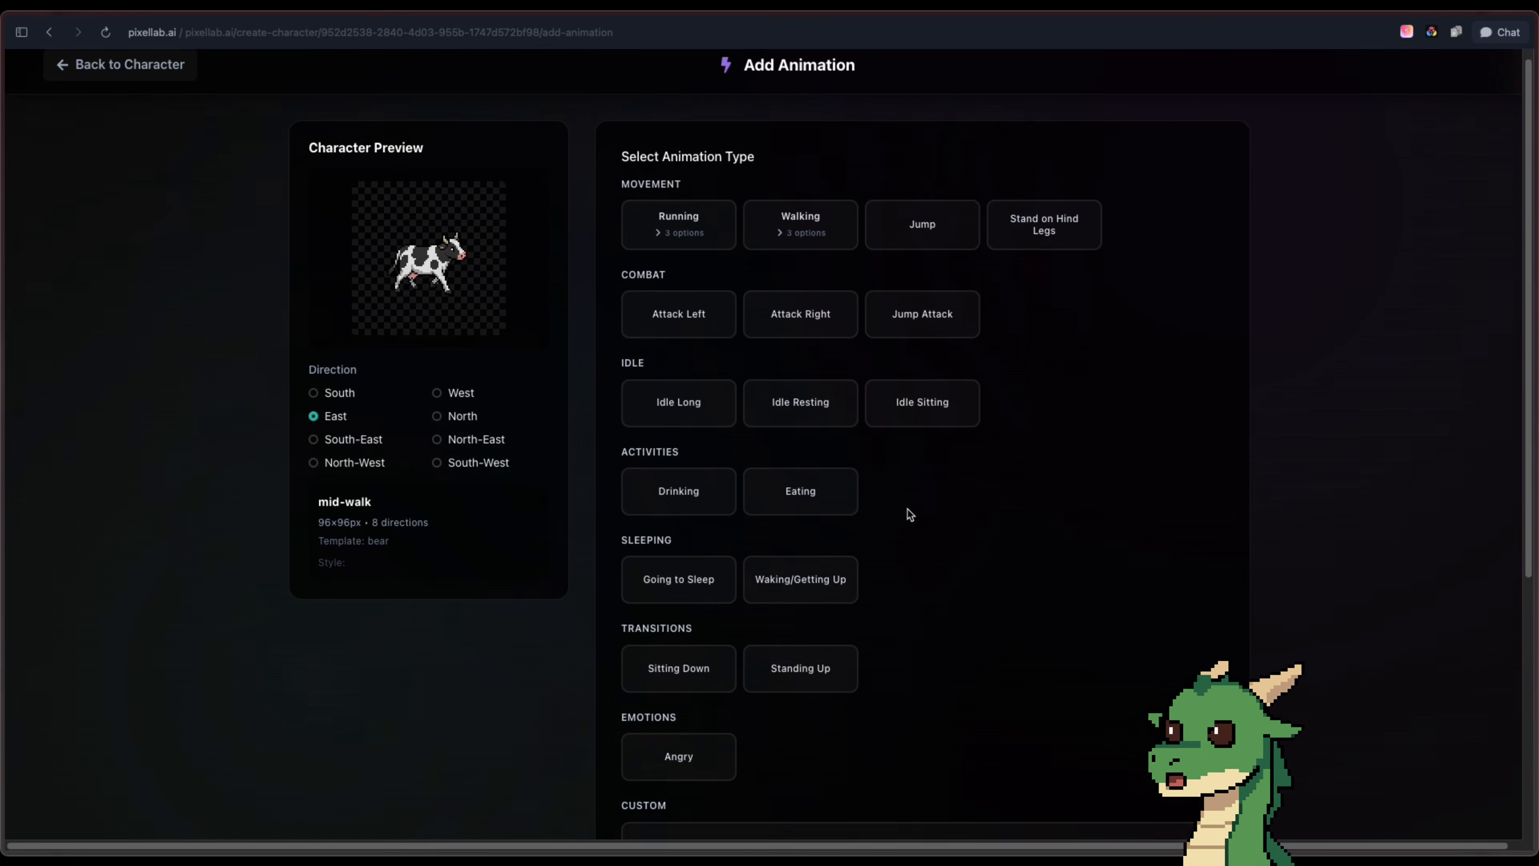
click(947, 473)
click(962, 698)
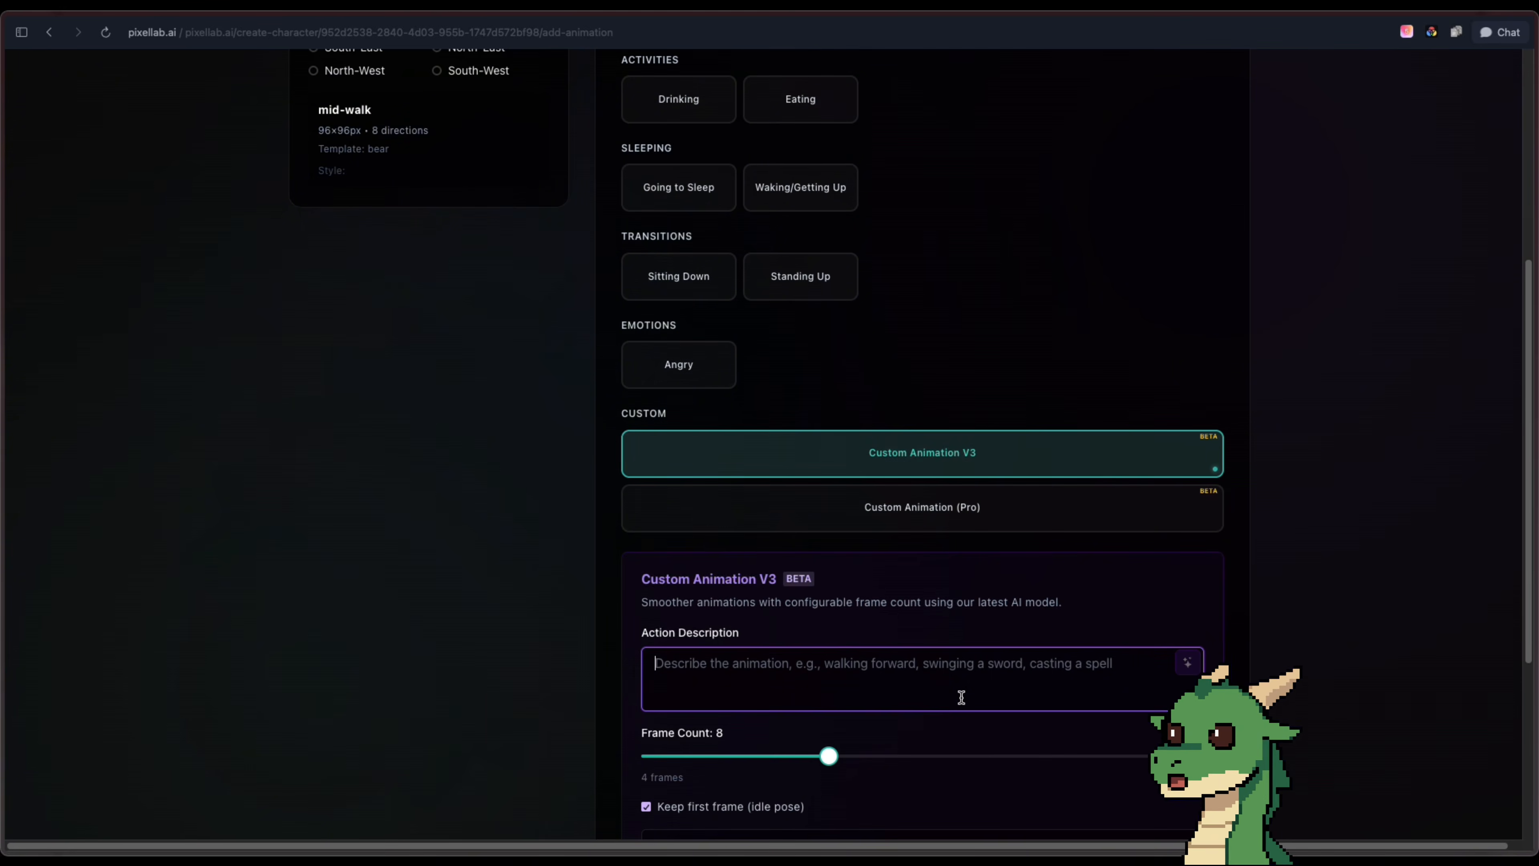
text(walk, loop)
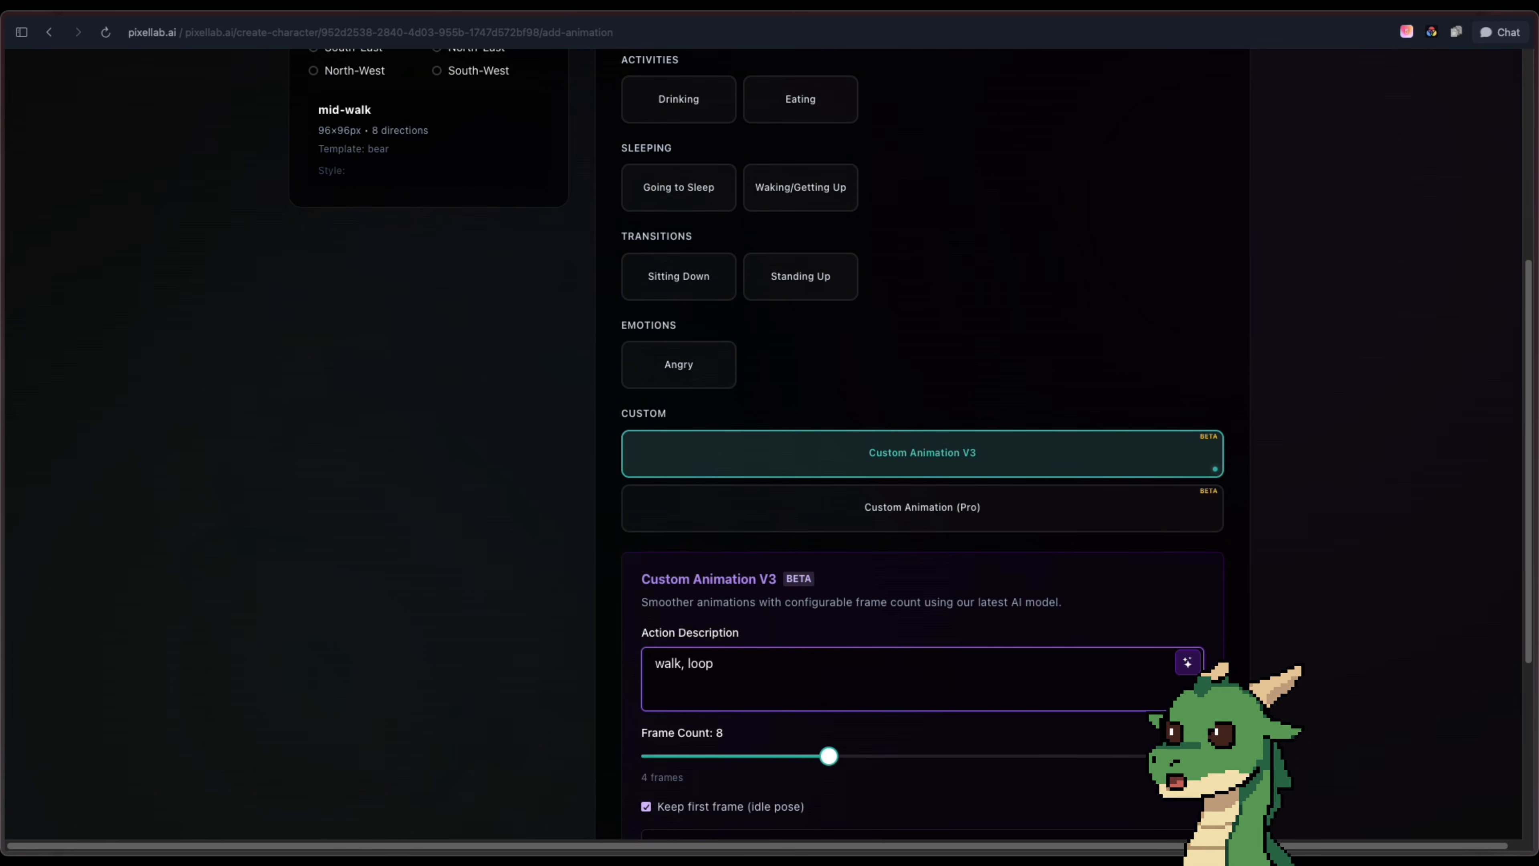
click(1183, 662)
scroll(961, 534, down, 2)
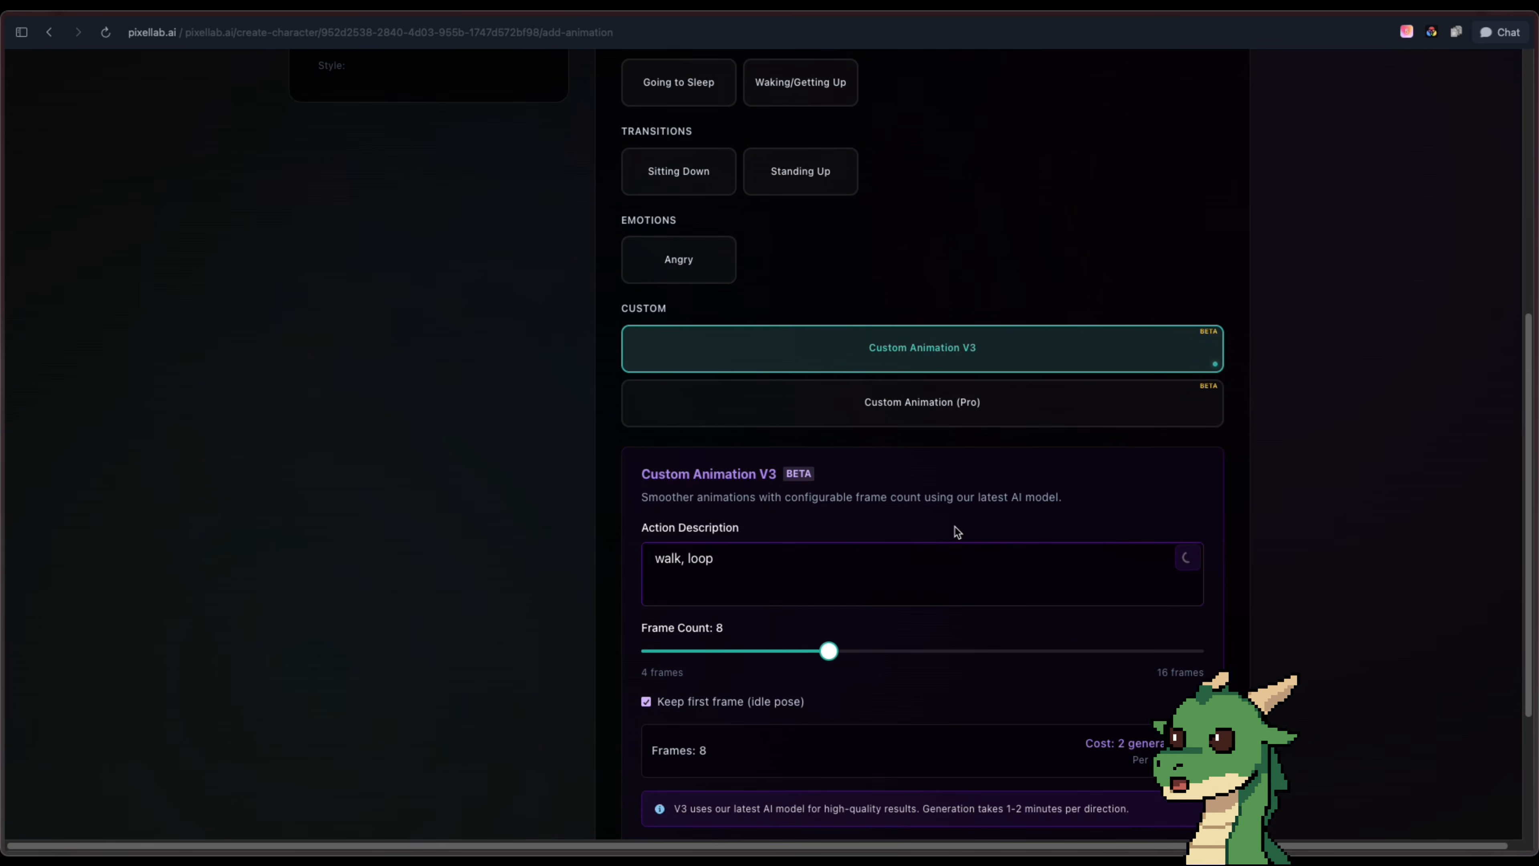
scroll(949, 523, down, 5)
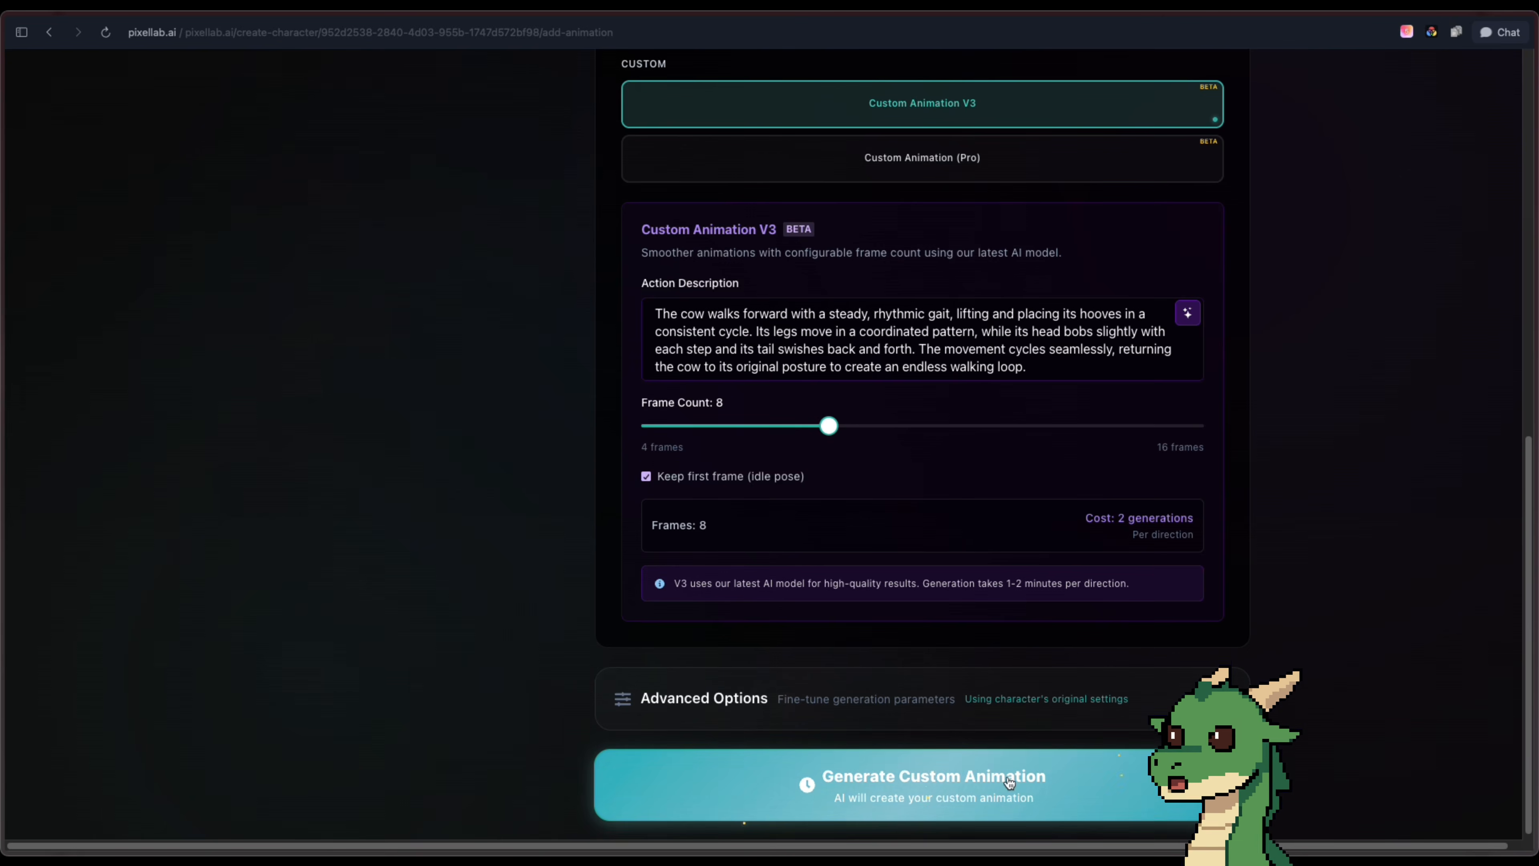
click(1021, 797)
scroll(866, 536, down, 1)
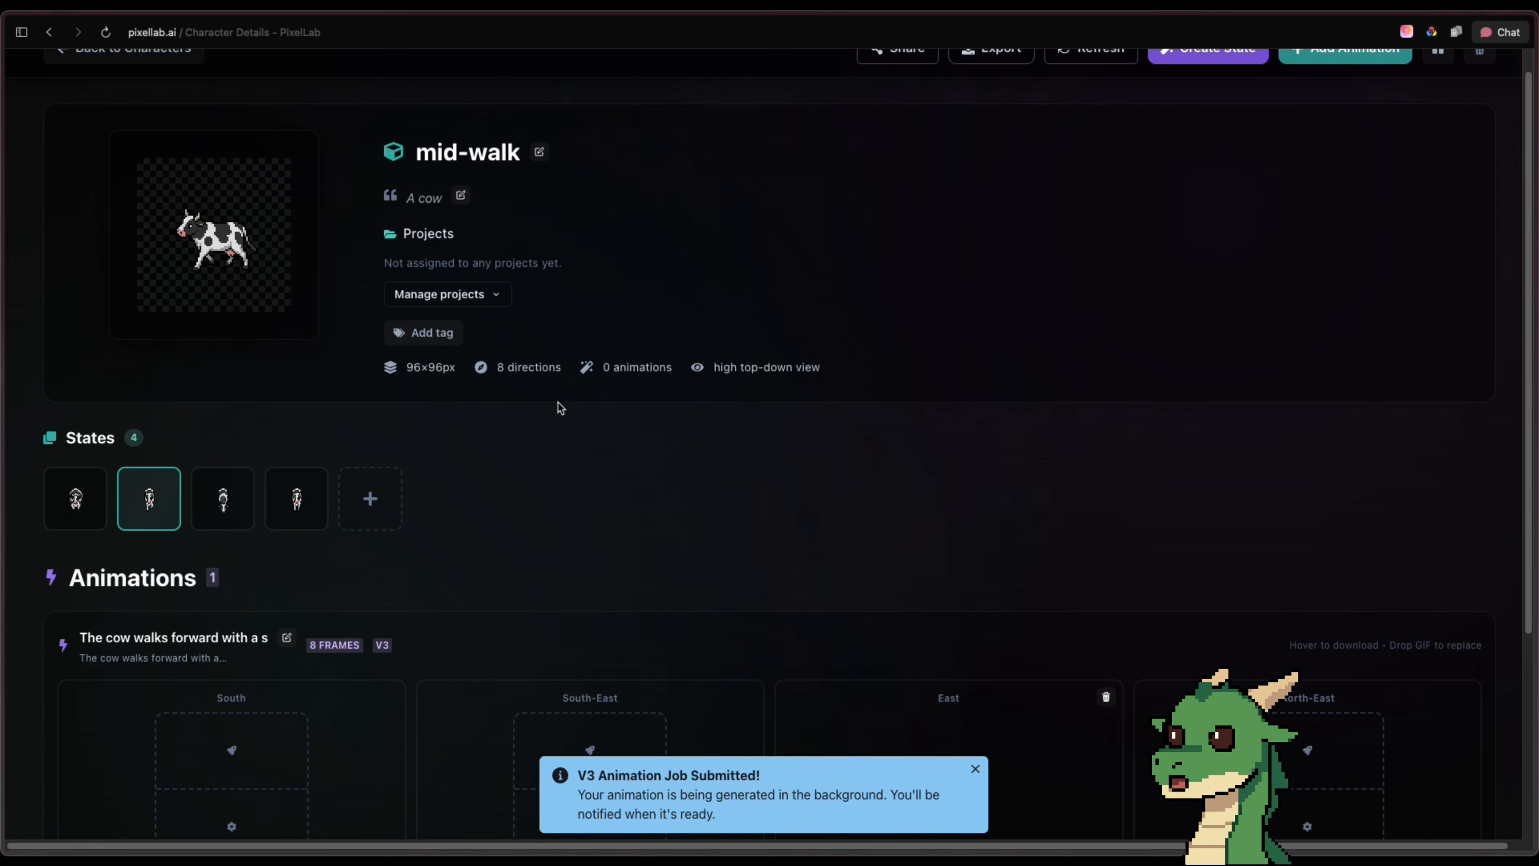
Open the mid-walk state for editing in Pixelorama and sample the light coat color from the cow's face in frame 1
click(278, 146)
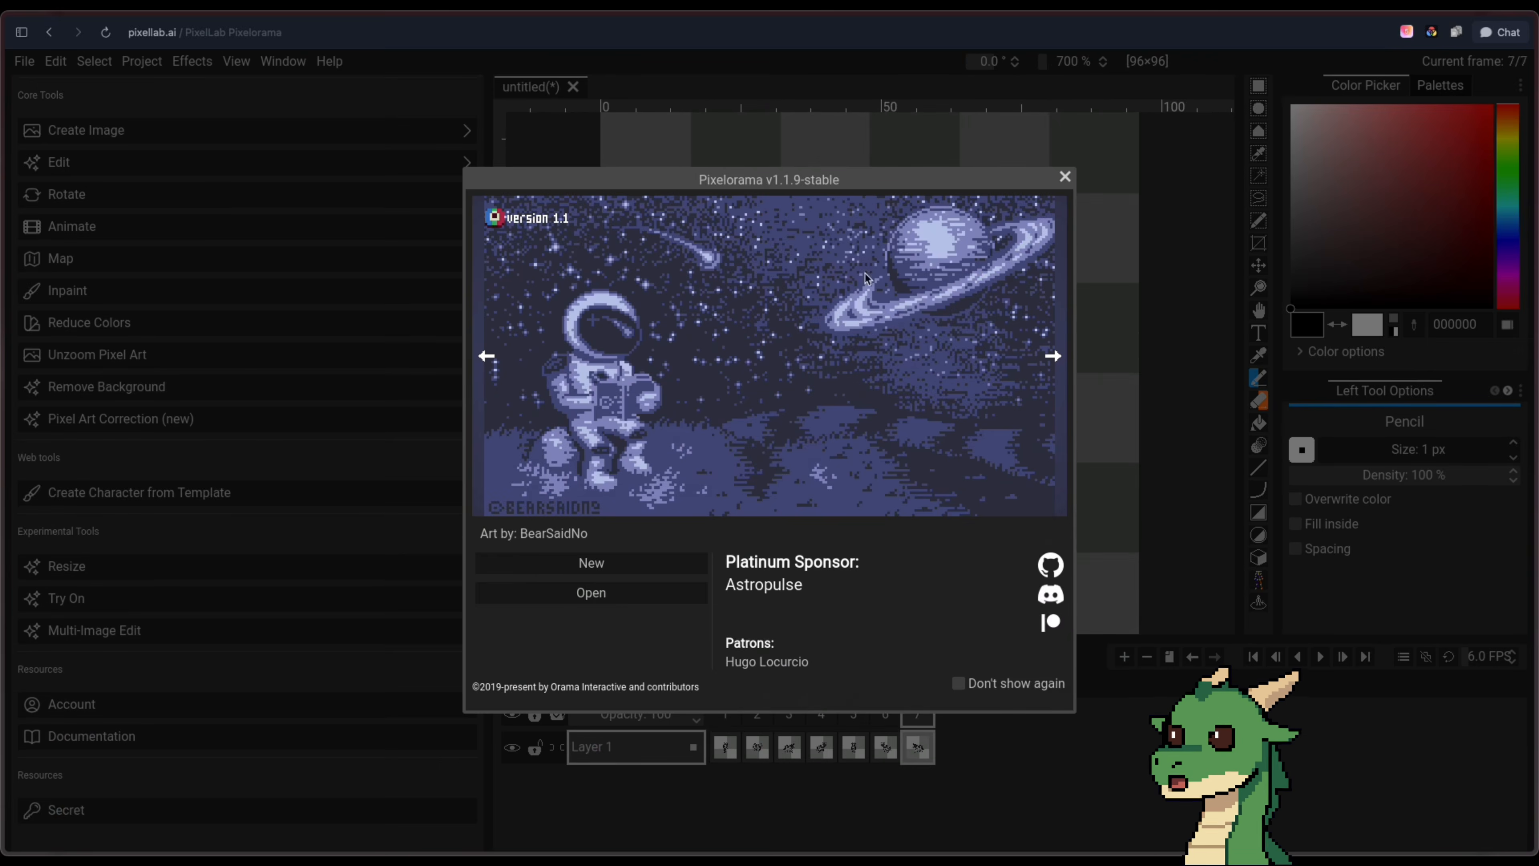
click(1063, 176)
scroll(890, 409, up, 5)
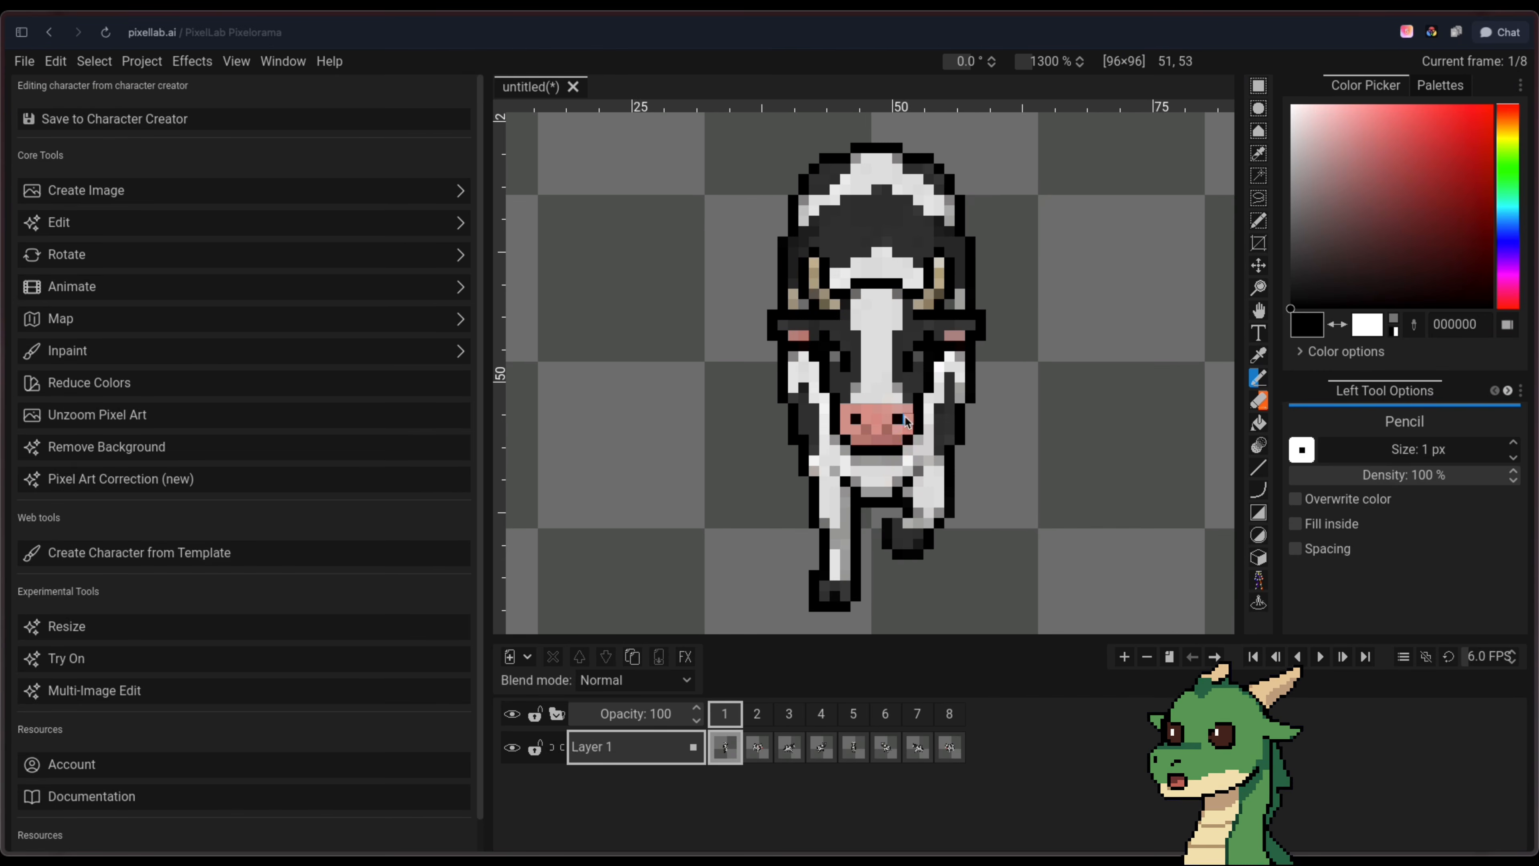
alt+click(873, 361)
Inspect the mid-walk cow's poses in frames 2 through 8
click(757, 716)
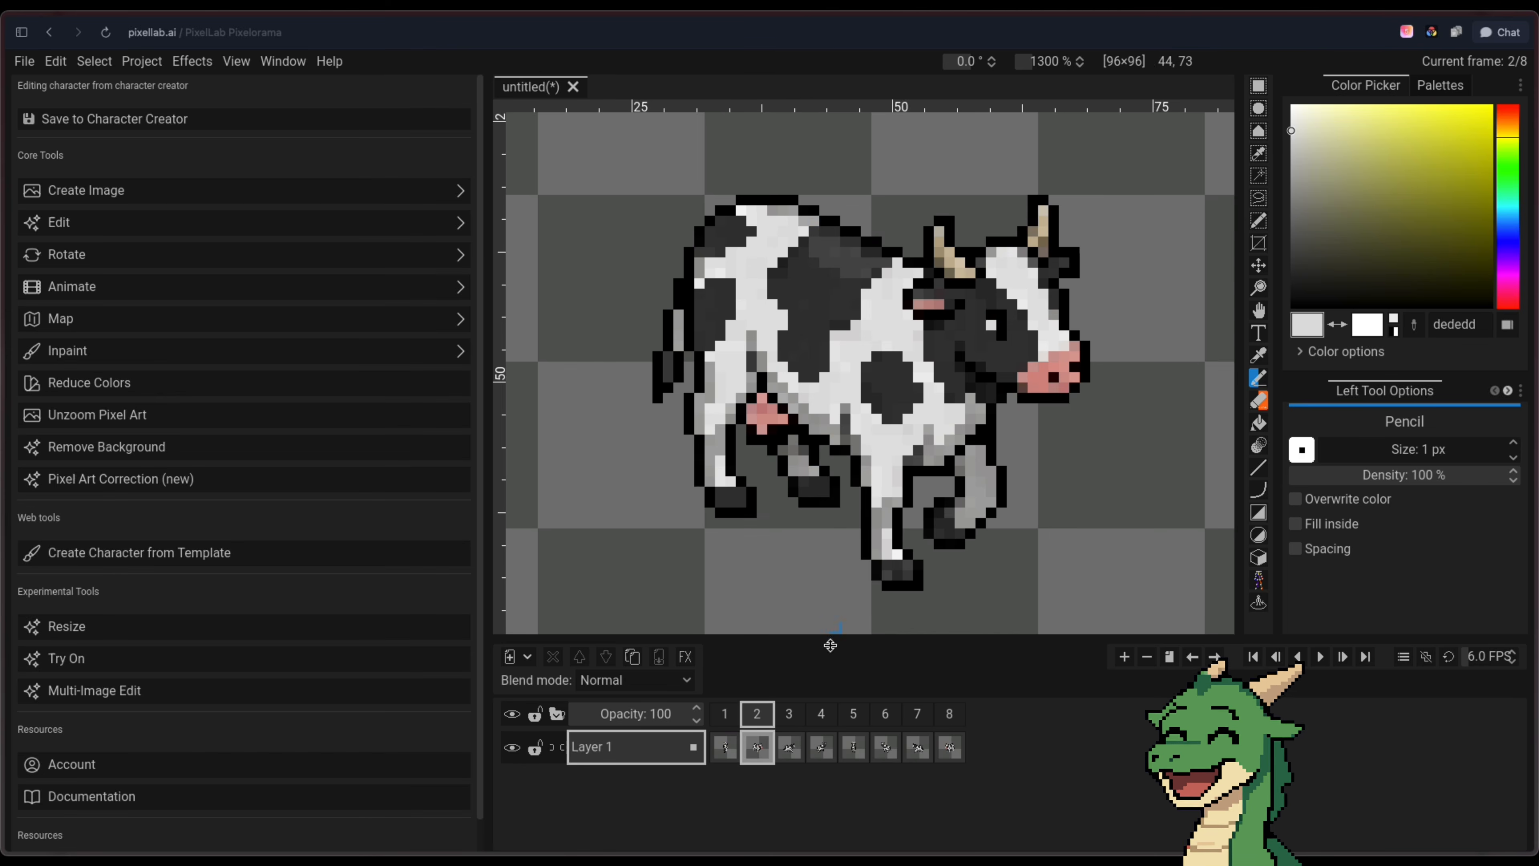
click(790, 715)
click(822, 716)
click(854, 716)
click(886, 716)
click(917, 716)
click(950, 716)
Save the mid-walk sprites to Character Creator and refresh the mid-walk state's character page
click(337, 124)
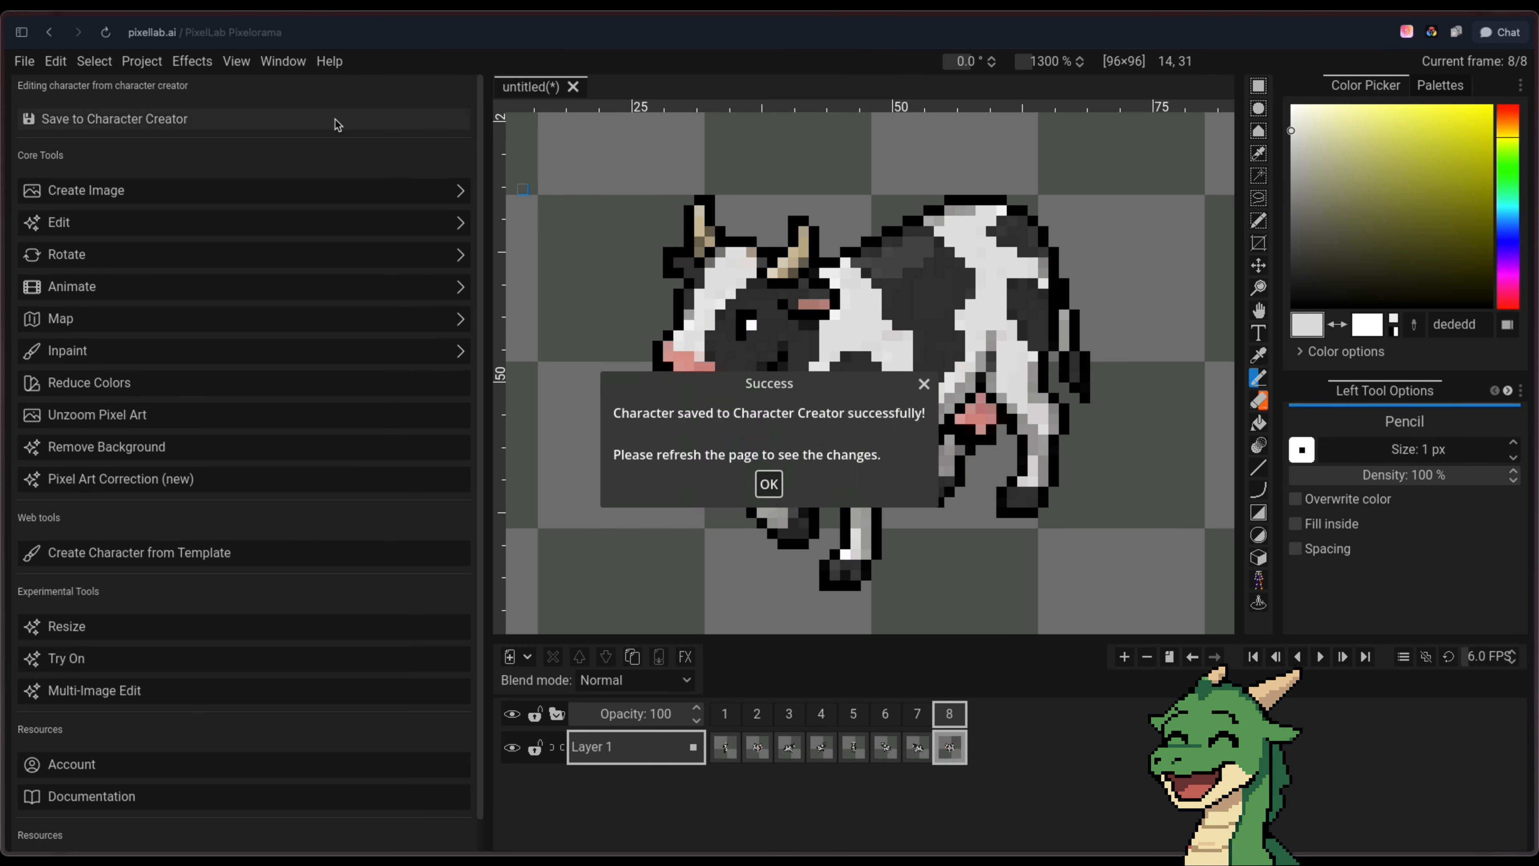
click(769, 483)
scroll(656, 370, down, 3)
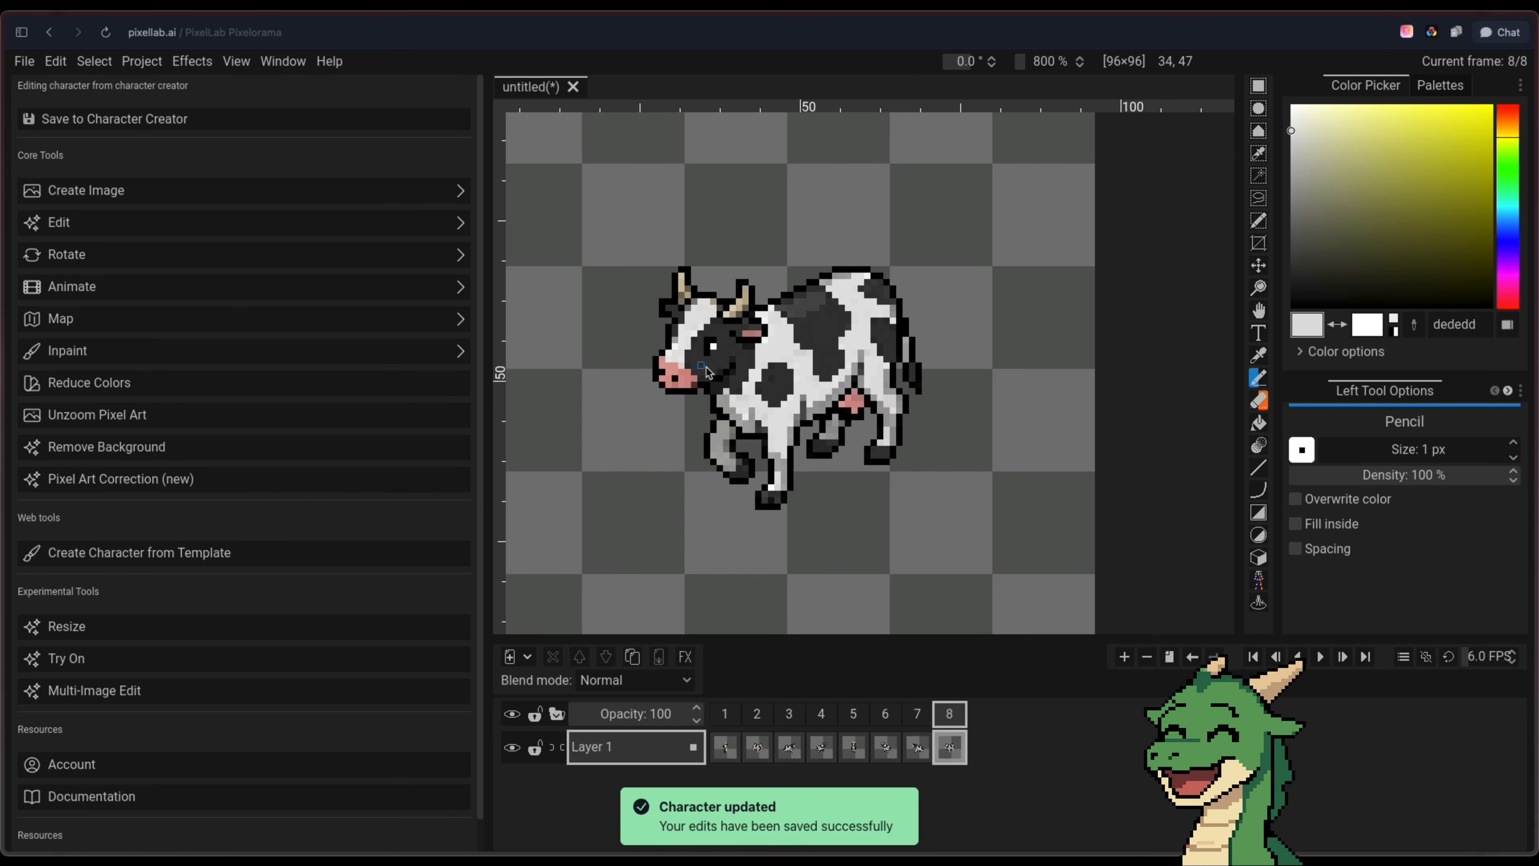
mouse_move(3, 185)
click(146, 332)
click(883, 481)
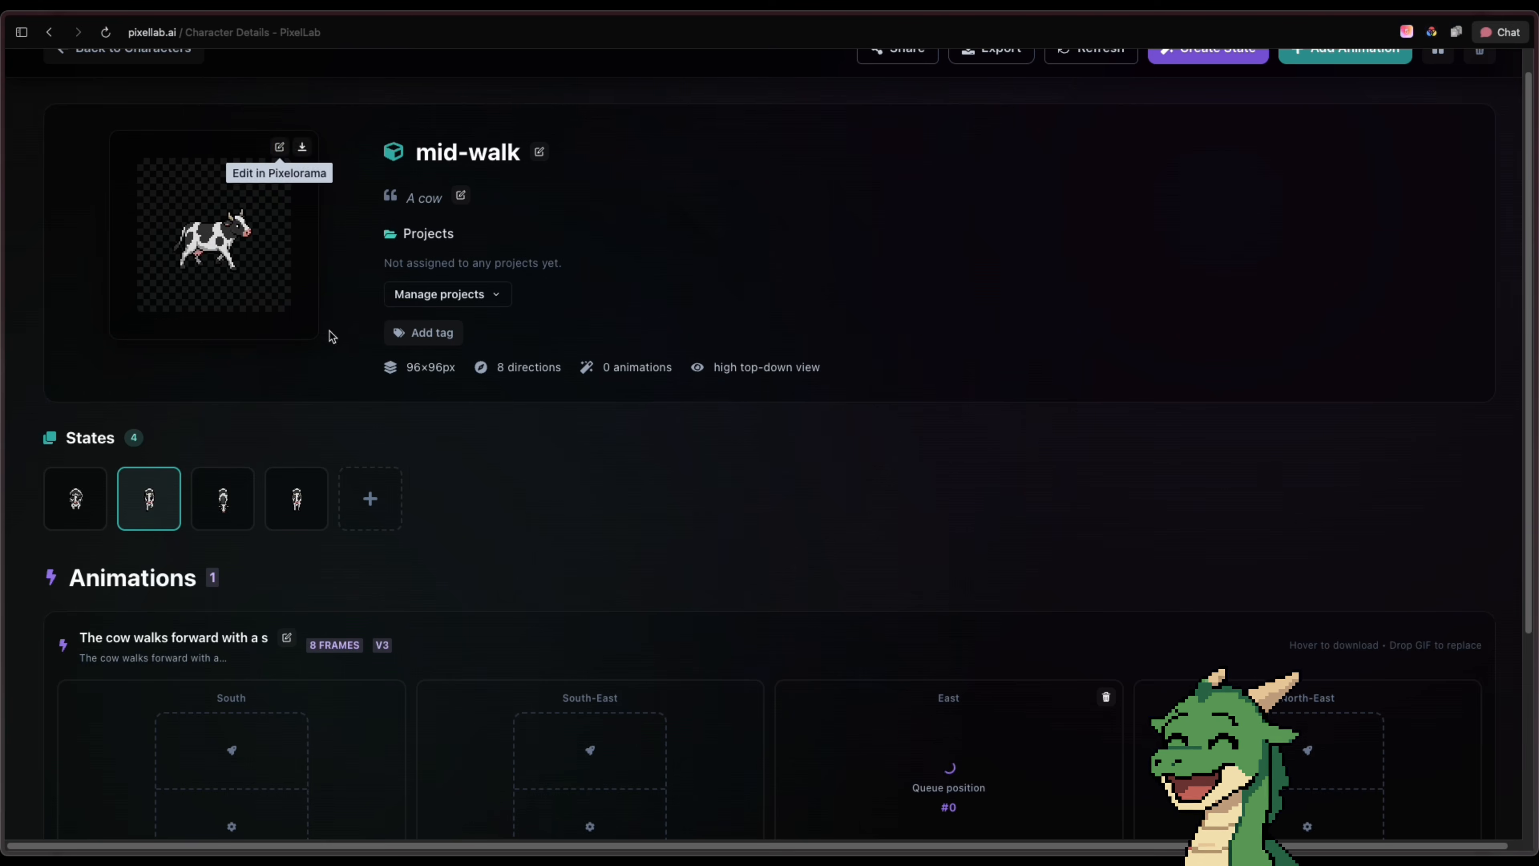
click(1120, 56)
Generate the walk animation for North and North-West, and mirror the East animation to West
scroll(778, 240, down, 5)
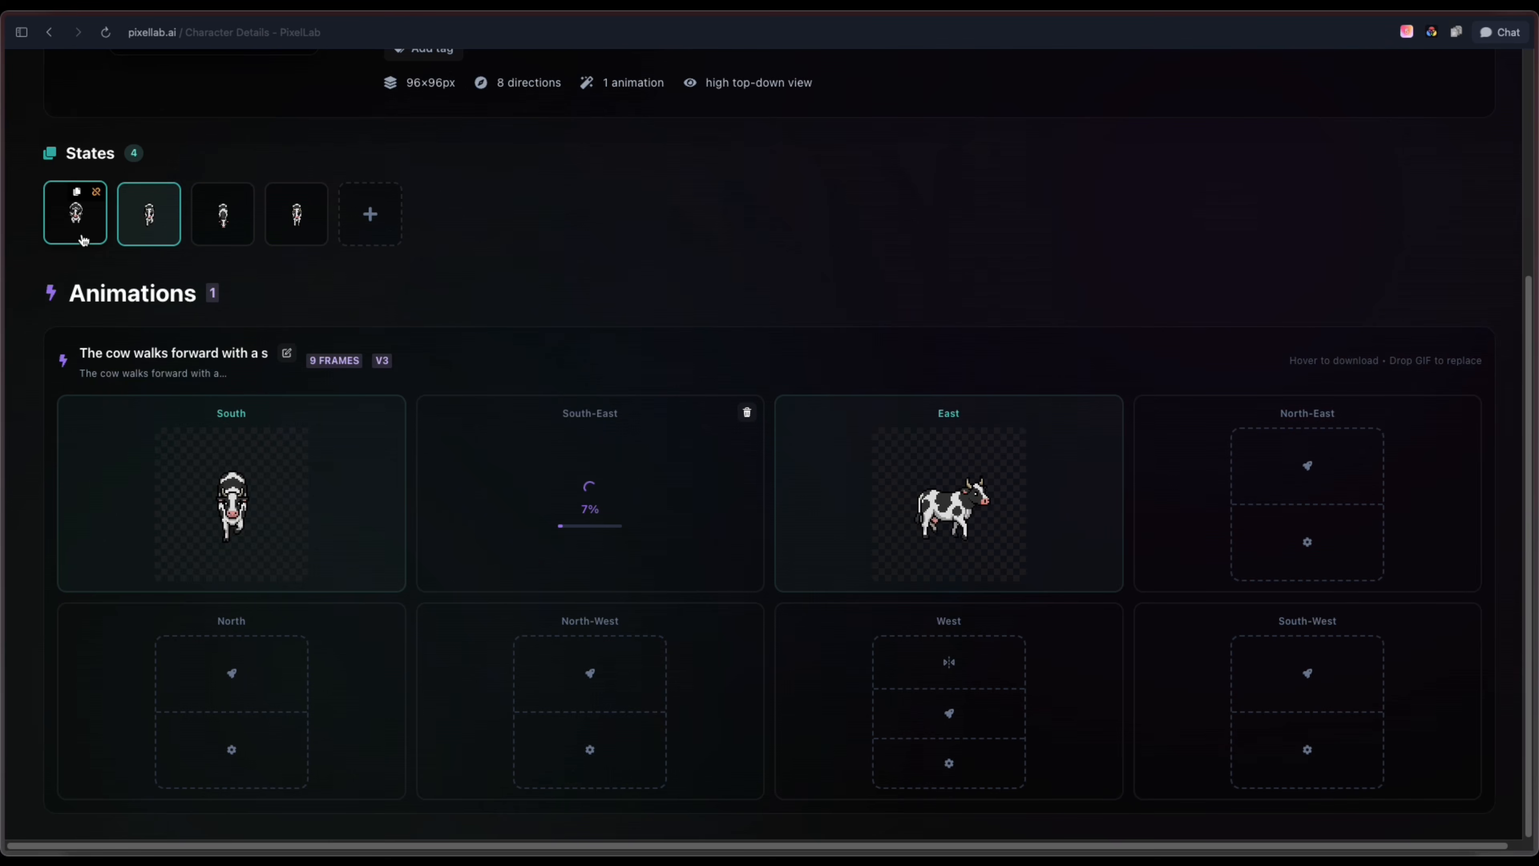
scroll(649, 310, up, 1)
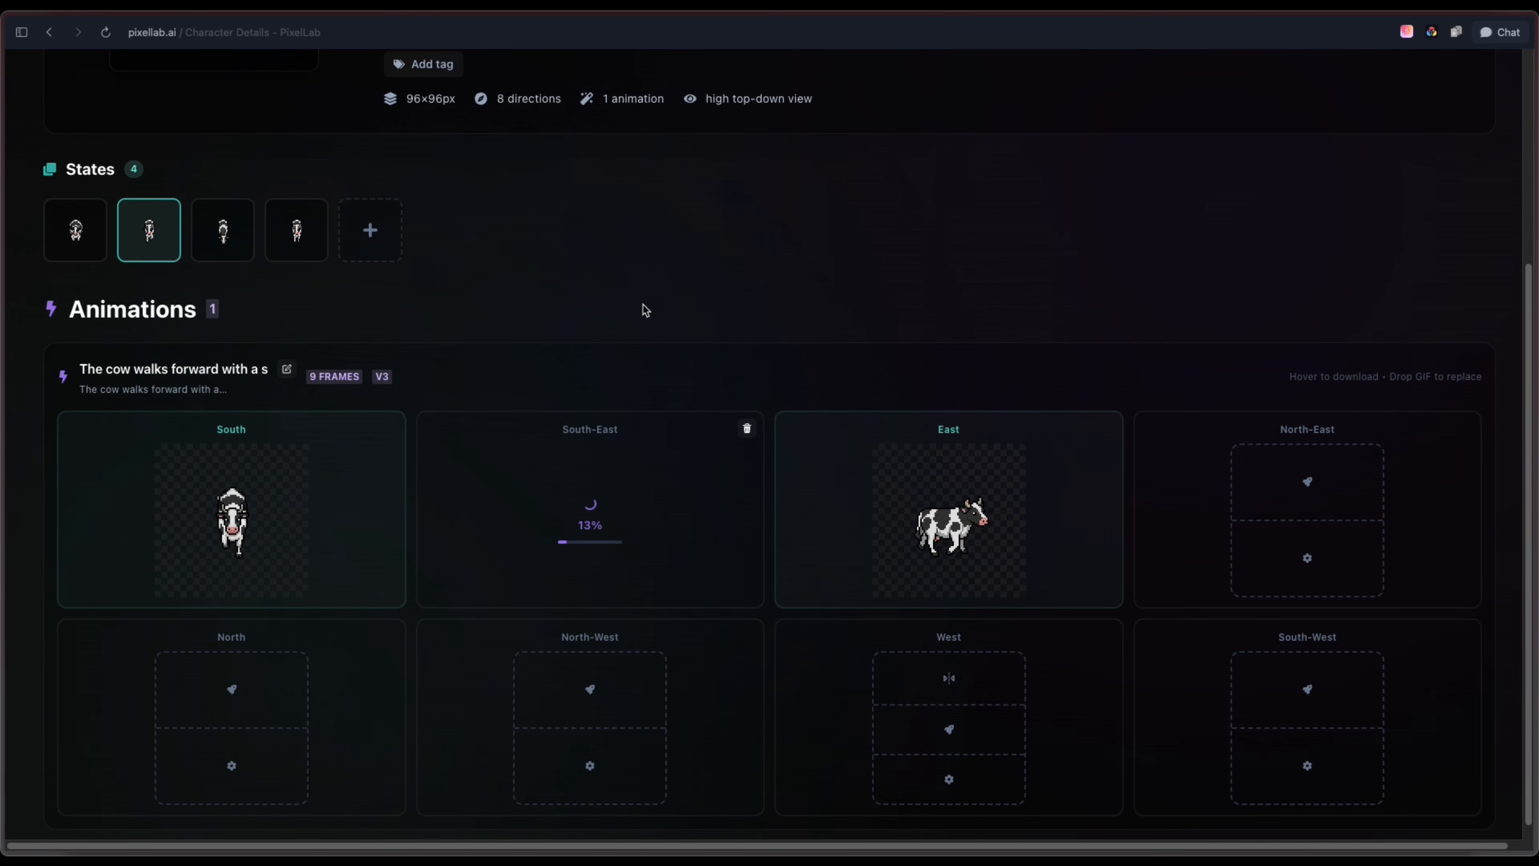
click(232, 691)
click(603, 678)
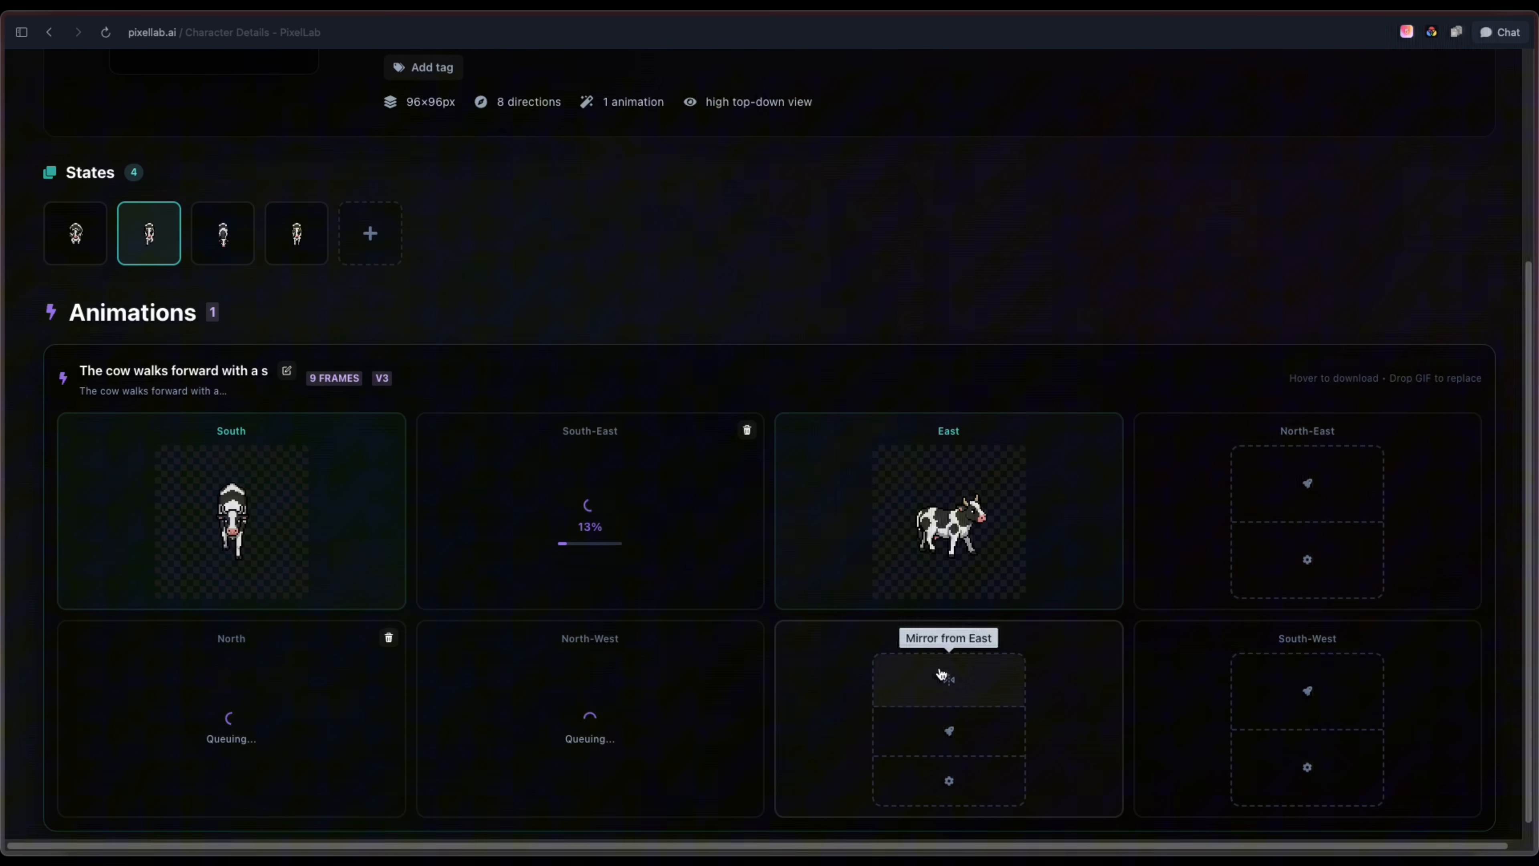
click(996, 688)
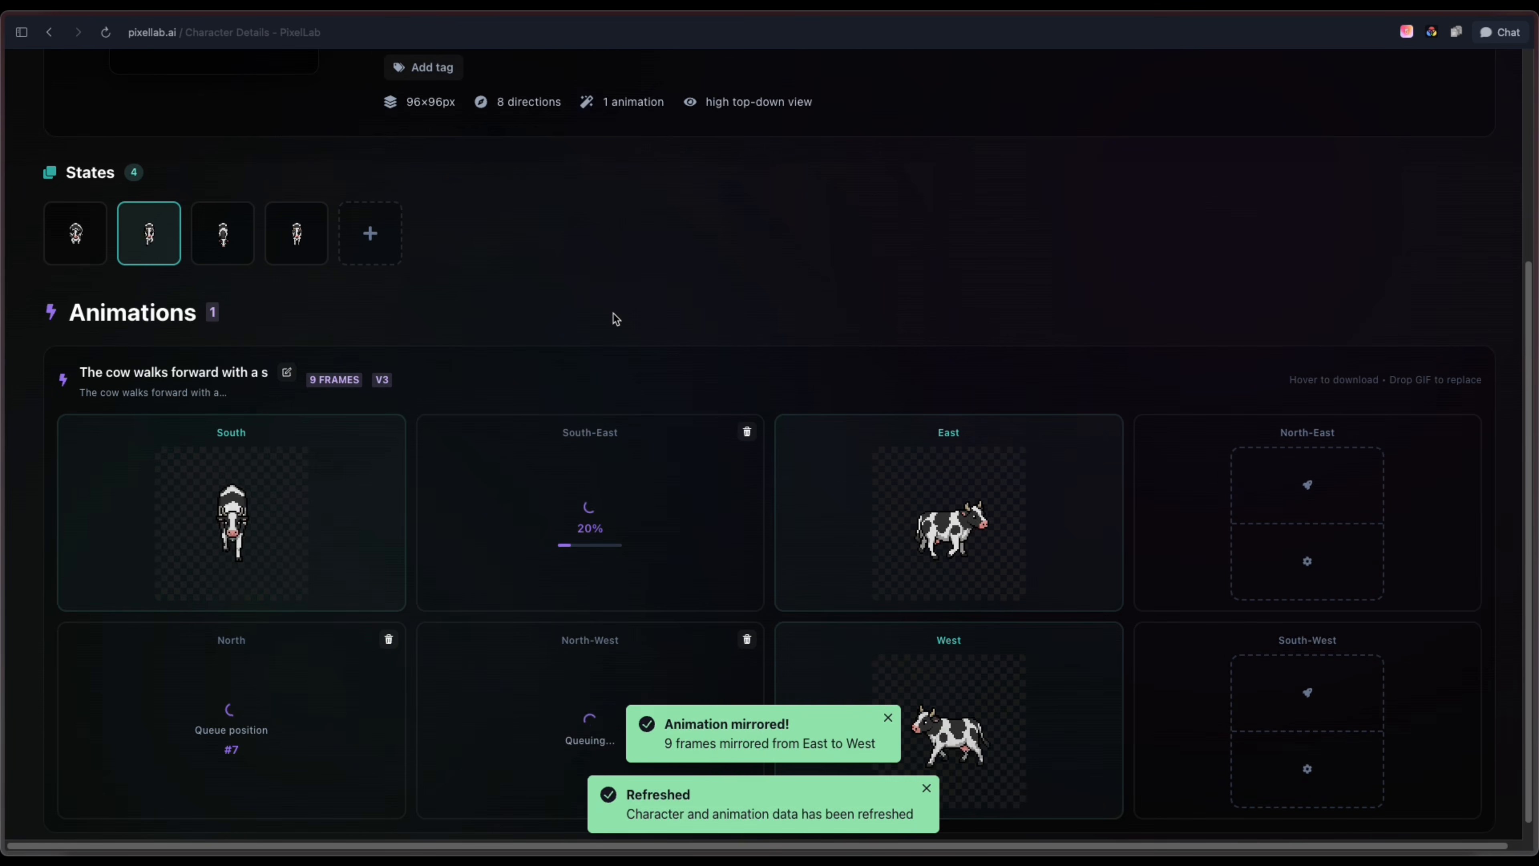
scroll(530, 297, up, 1)
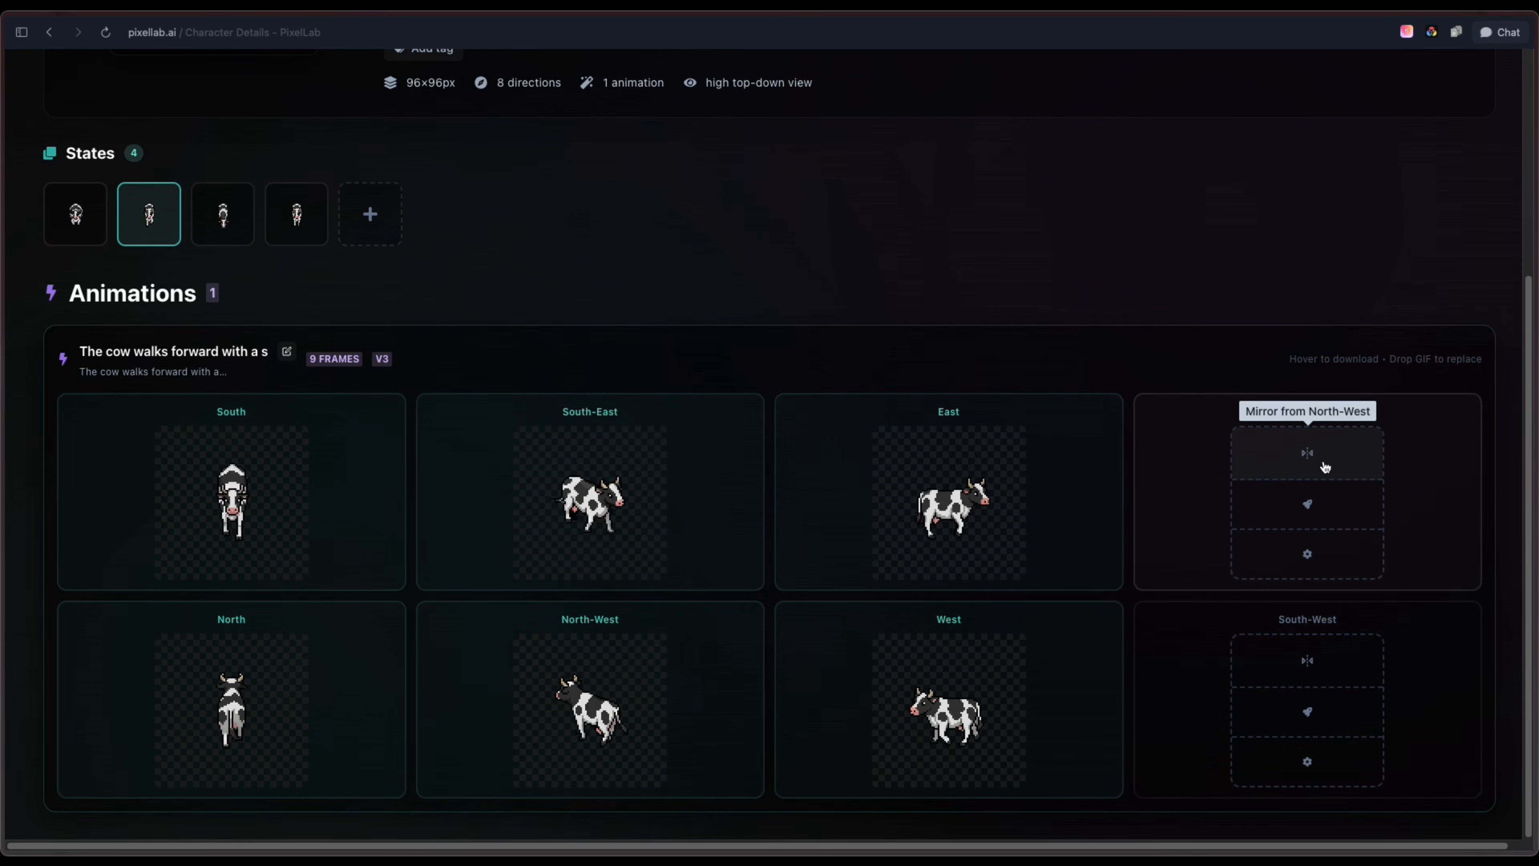
Return to the character list and open the stout, broad-shouldered ogre at 80×80 px
scroll(515, 241, up, 4)
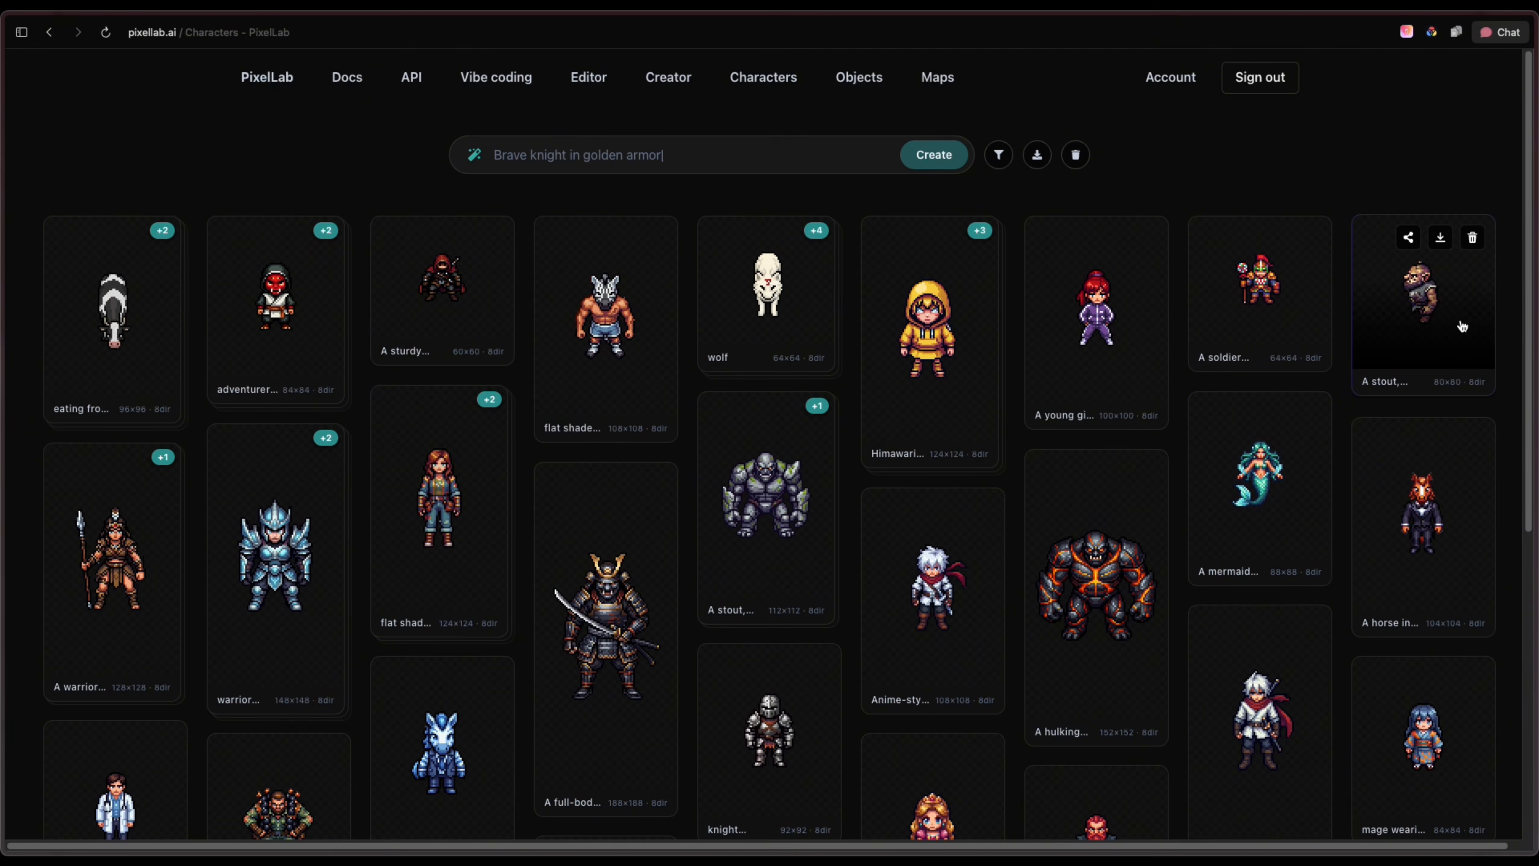
scroll(1416, 328, down, 1)
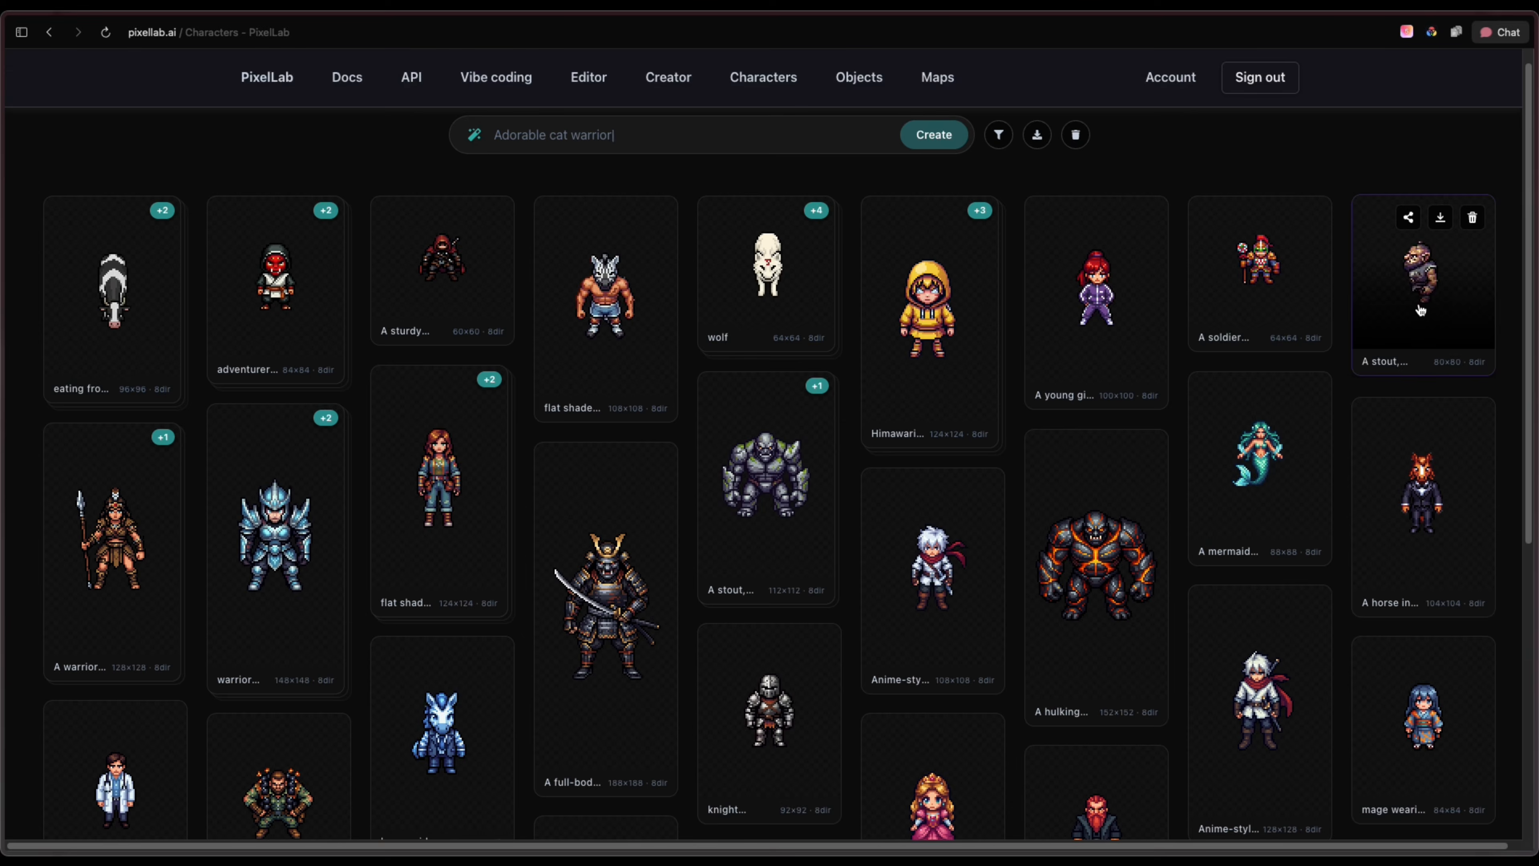
click(1421, 310)
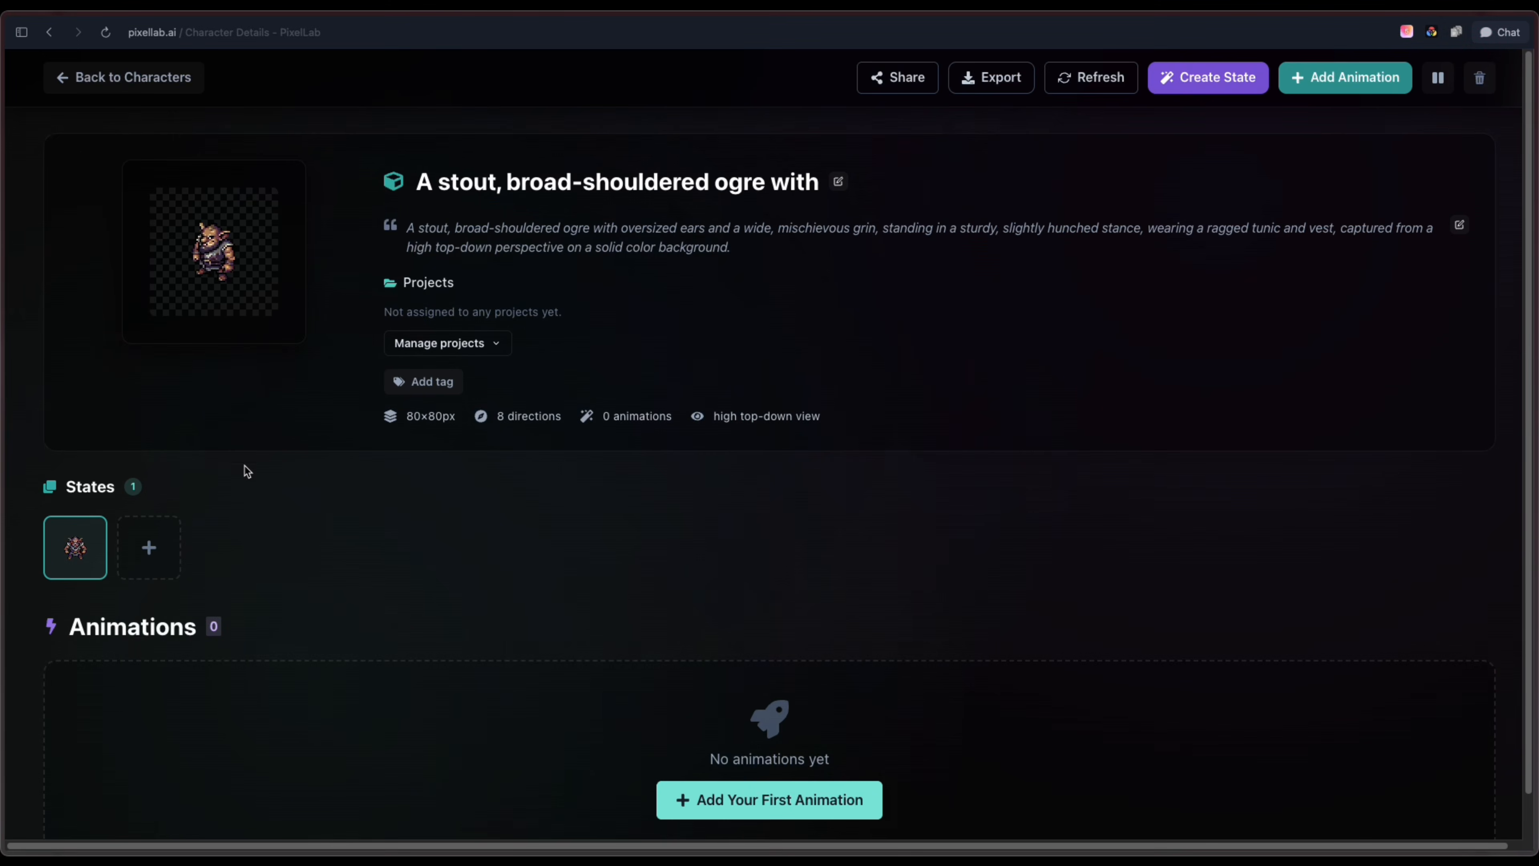
Generate a new ogre state described as "red outfit, same goblin"
click(149, 546)
click(852, 381)
text(red o)
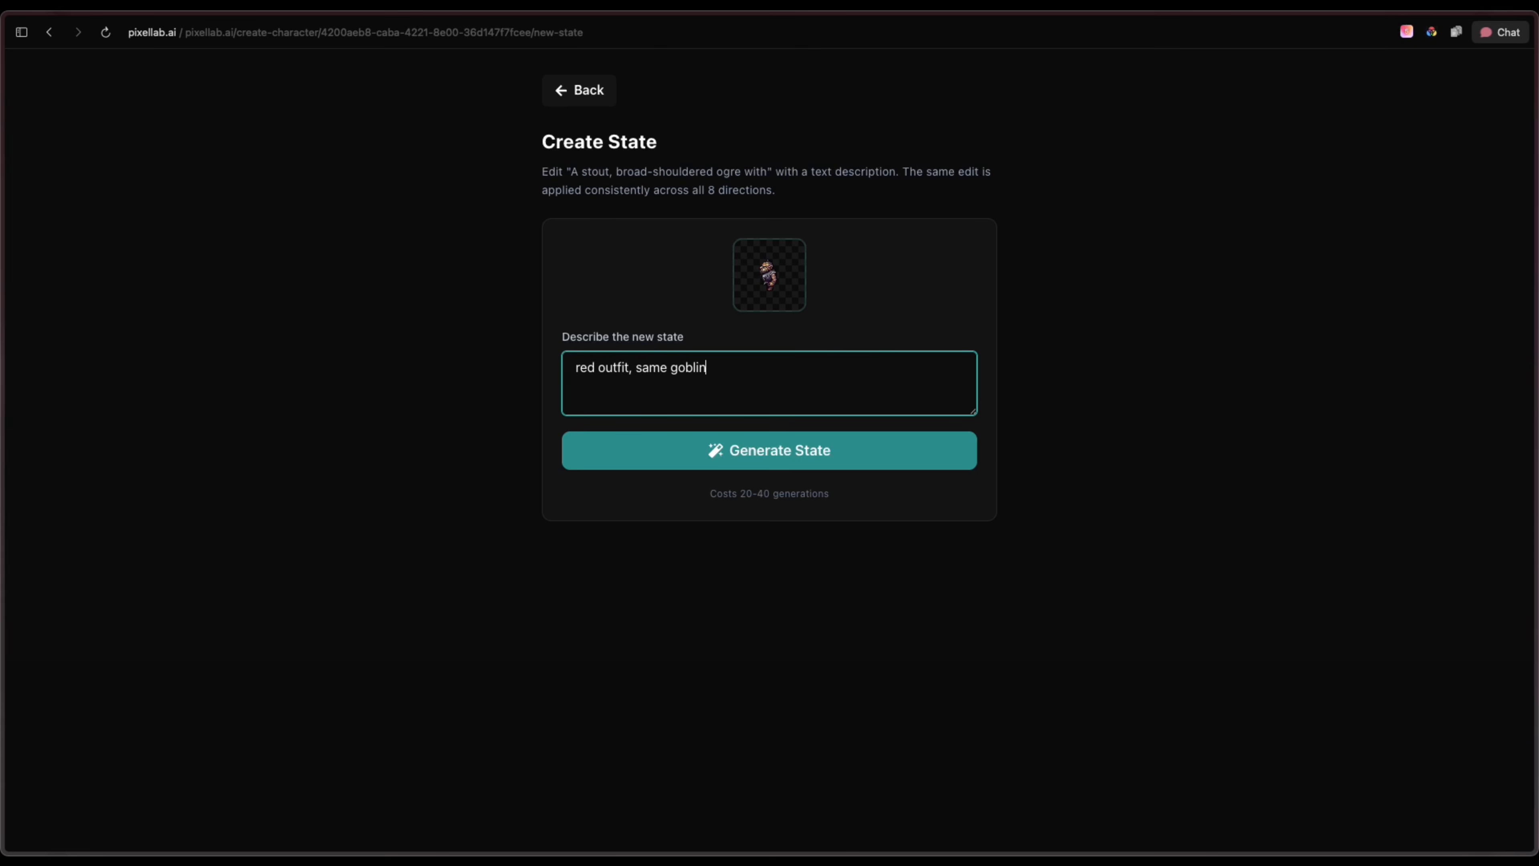
text(utfit, same goblin)
click(864, 449)
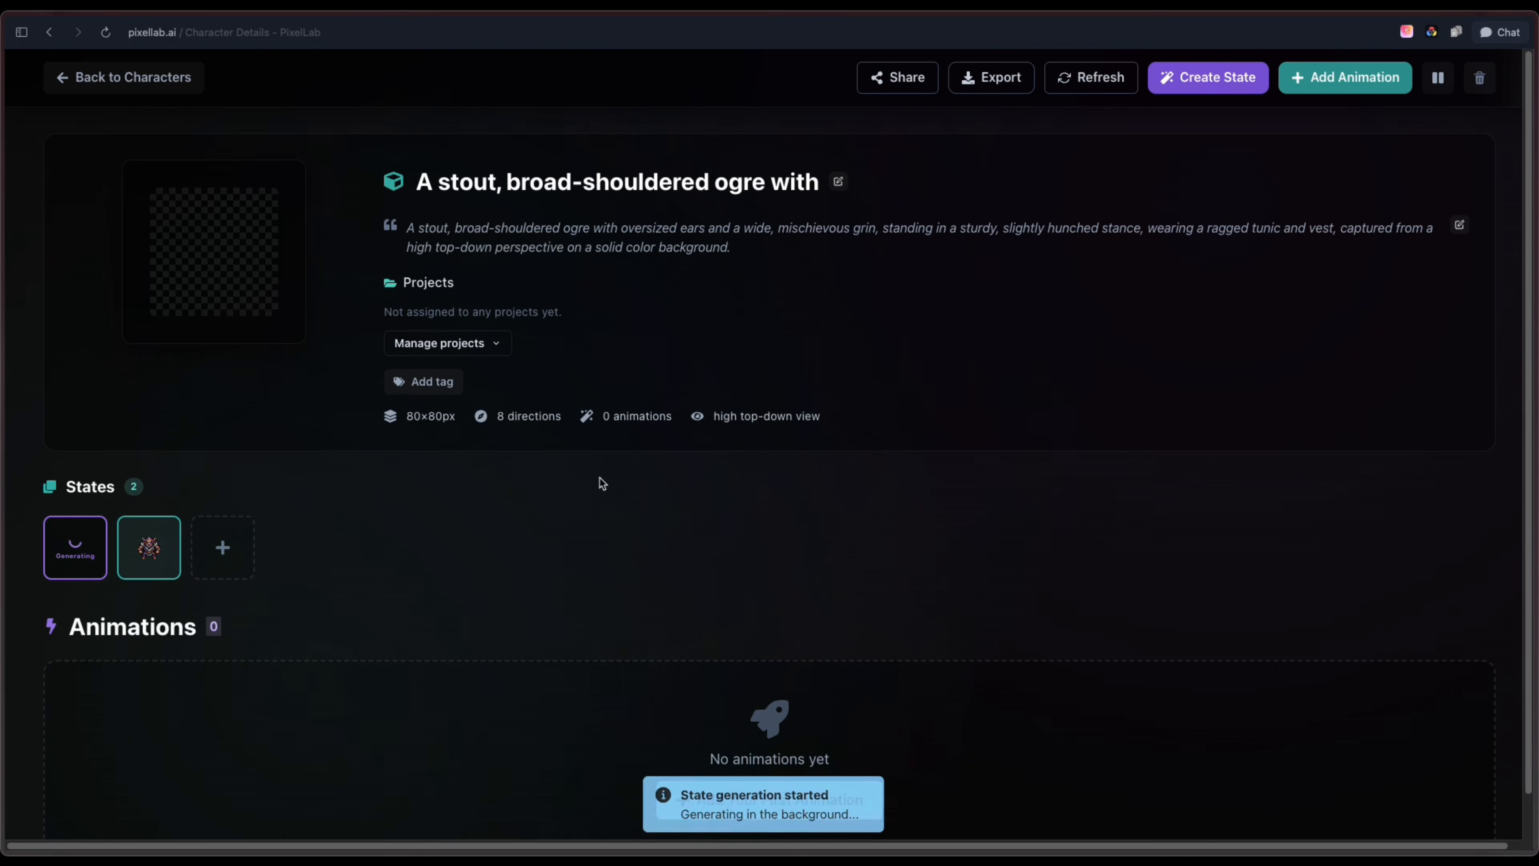
Generate another ogre state described as "wearing a christmas outfit"
click(223, 548)
text(wearing a christmas outfit)
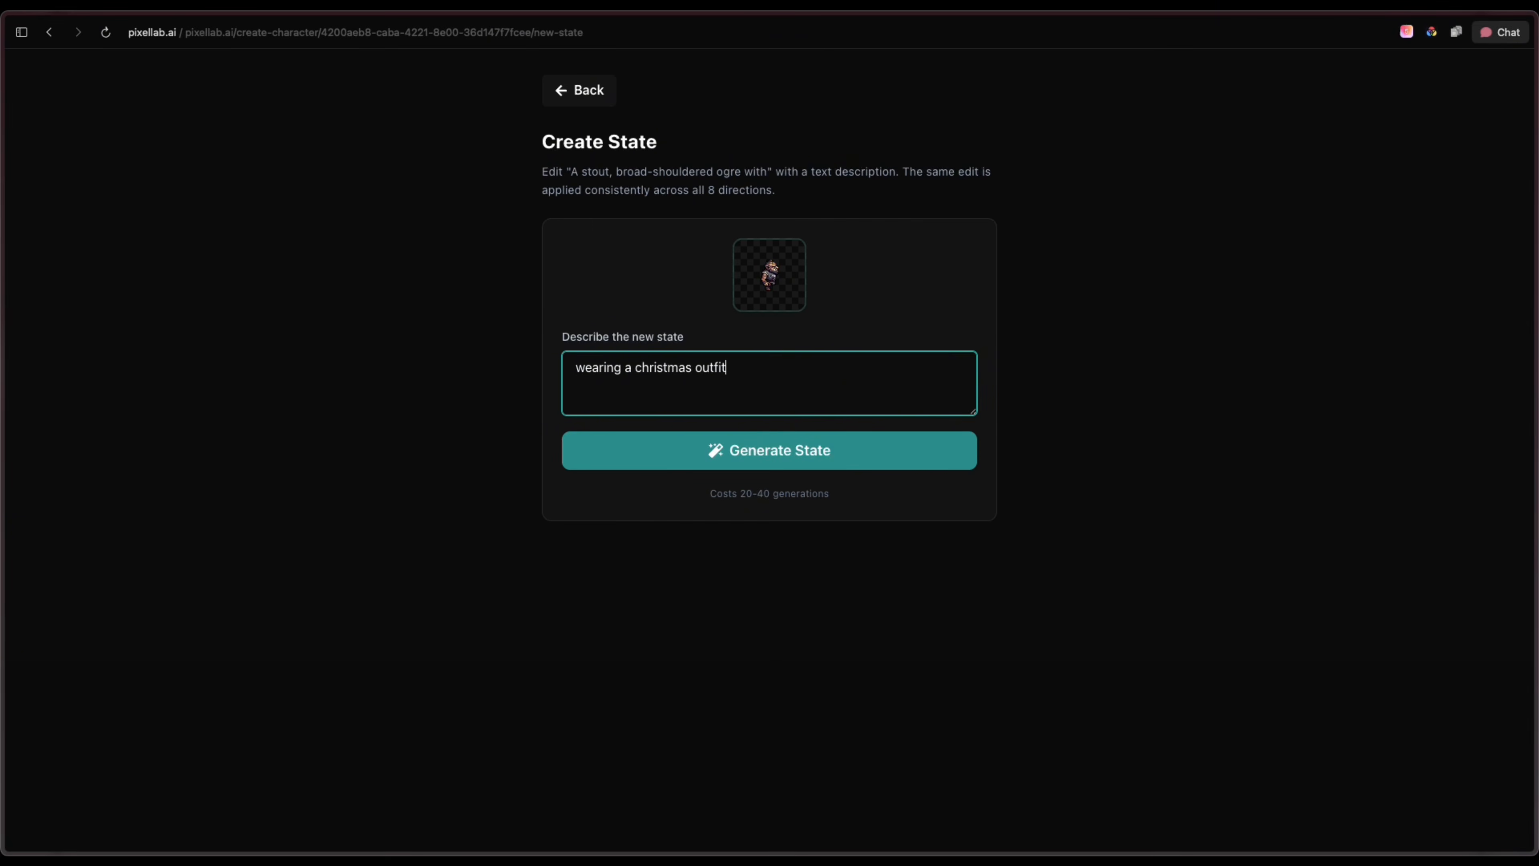
click(804, 464)
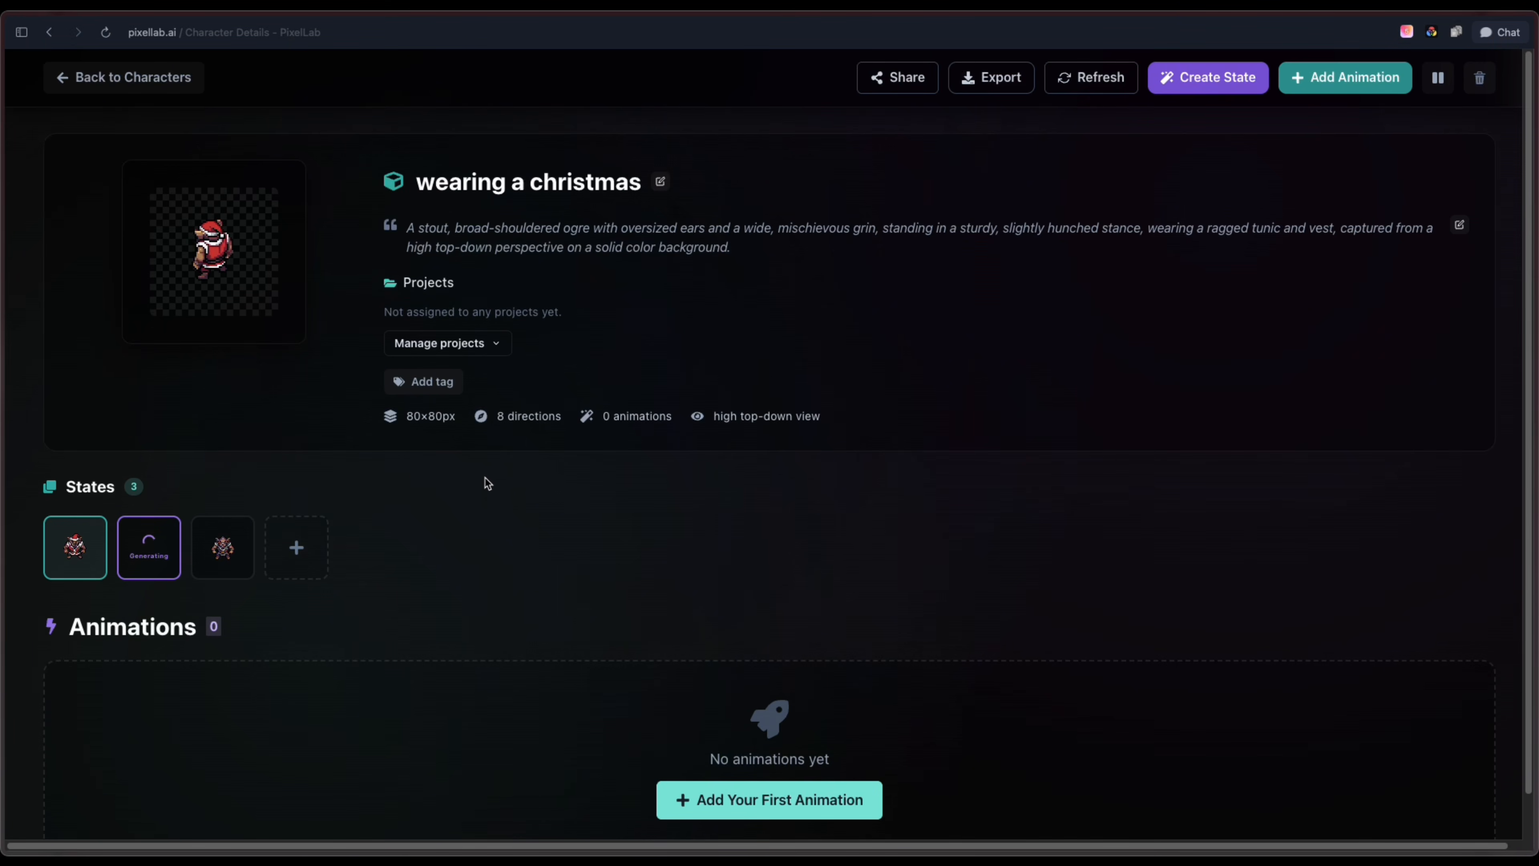
Compare the ogre's original, red outfit and Christmas outfit states by opening each one
click(161, 559)
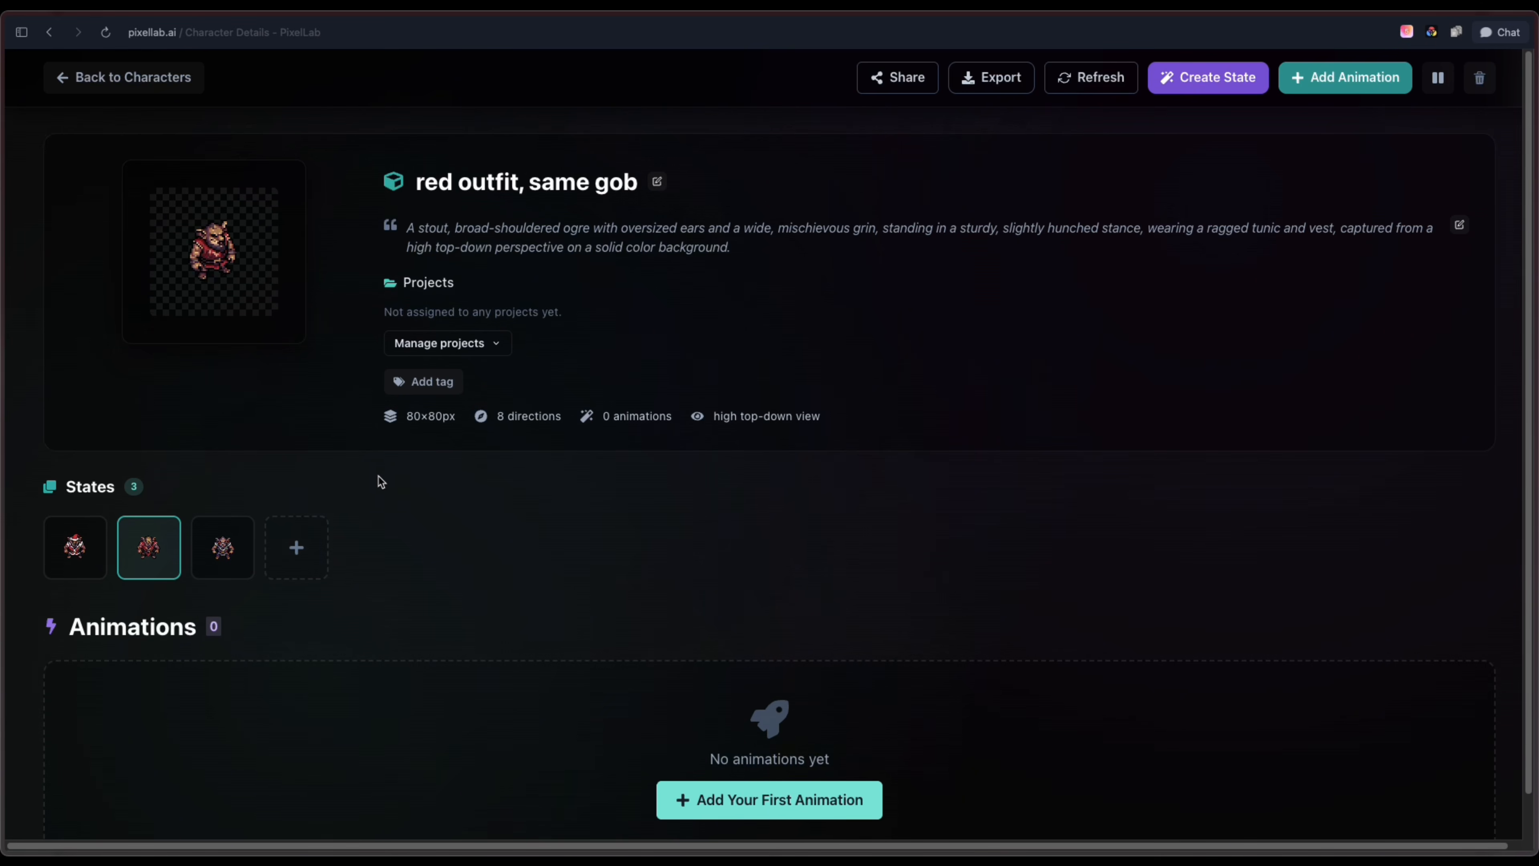
click(223, 546)
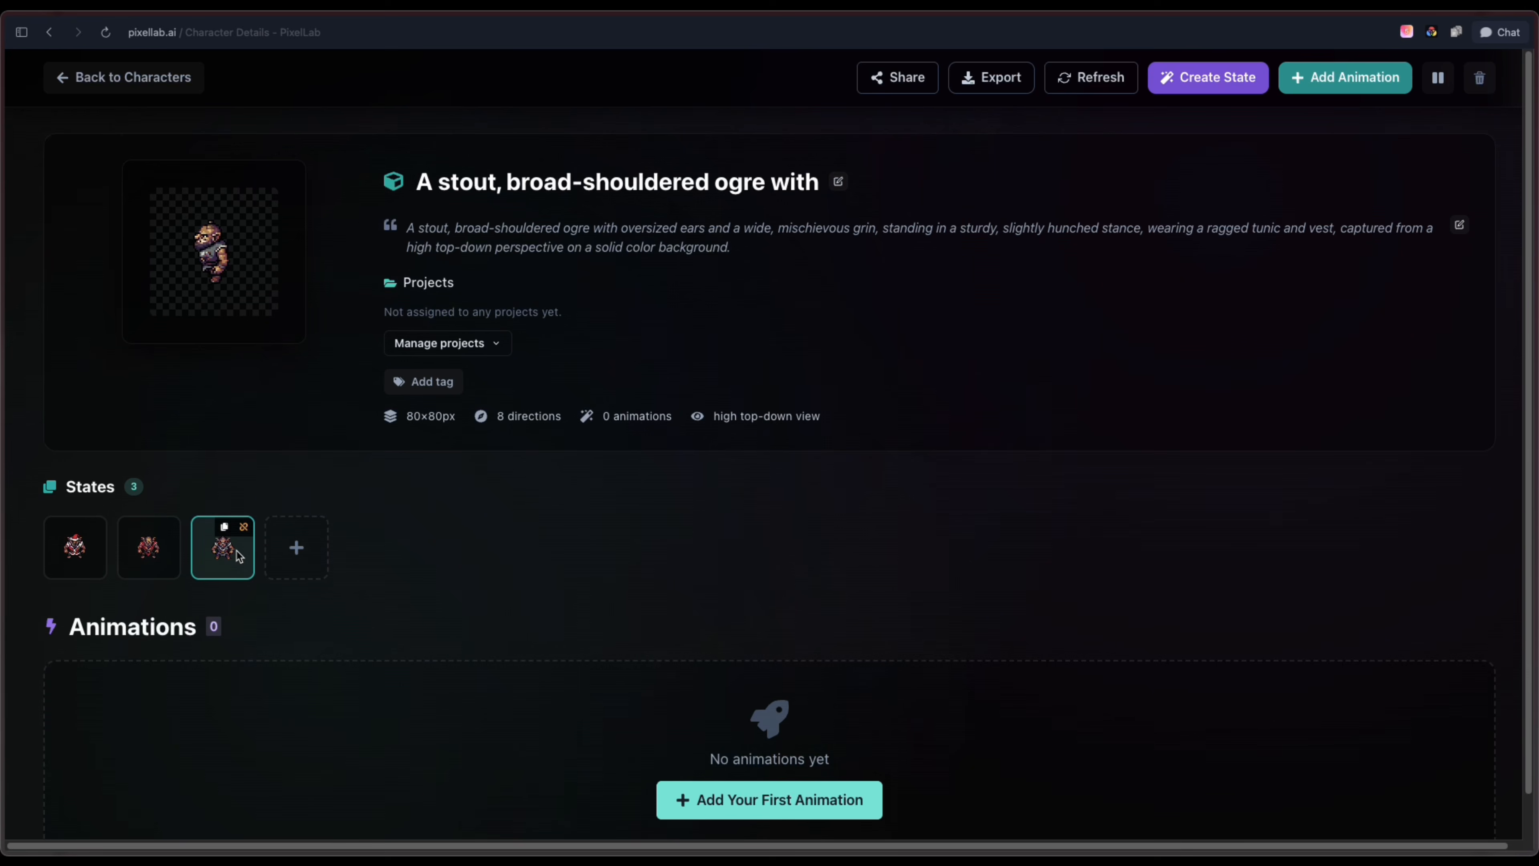
click(147, 555)
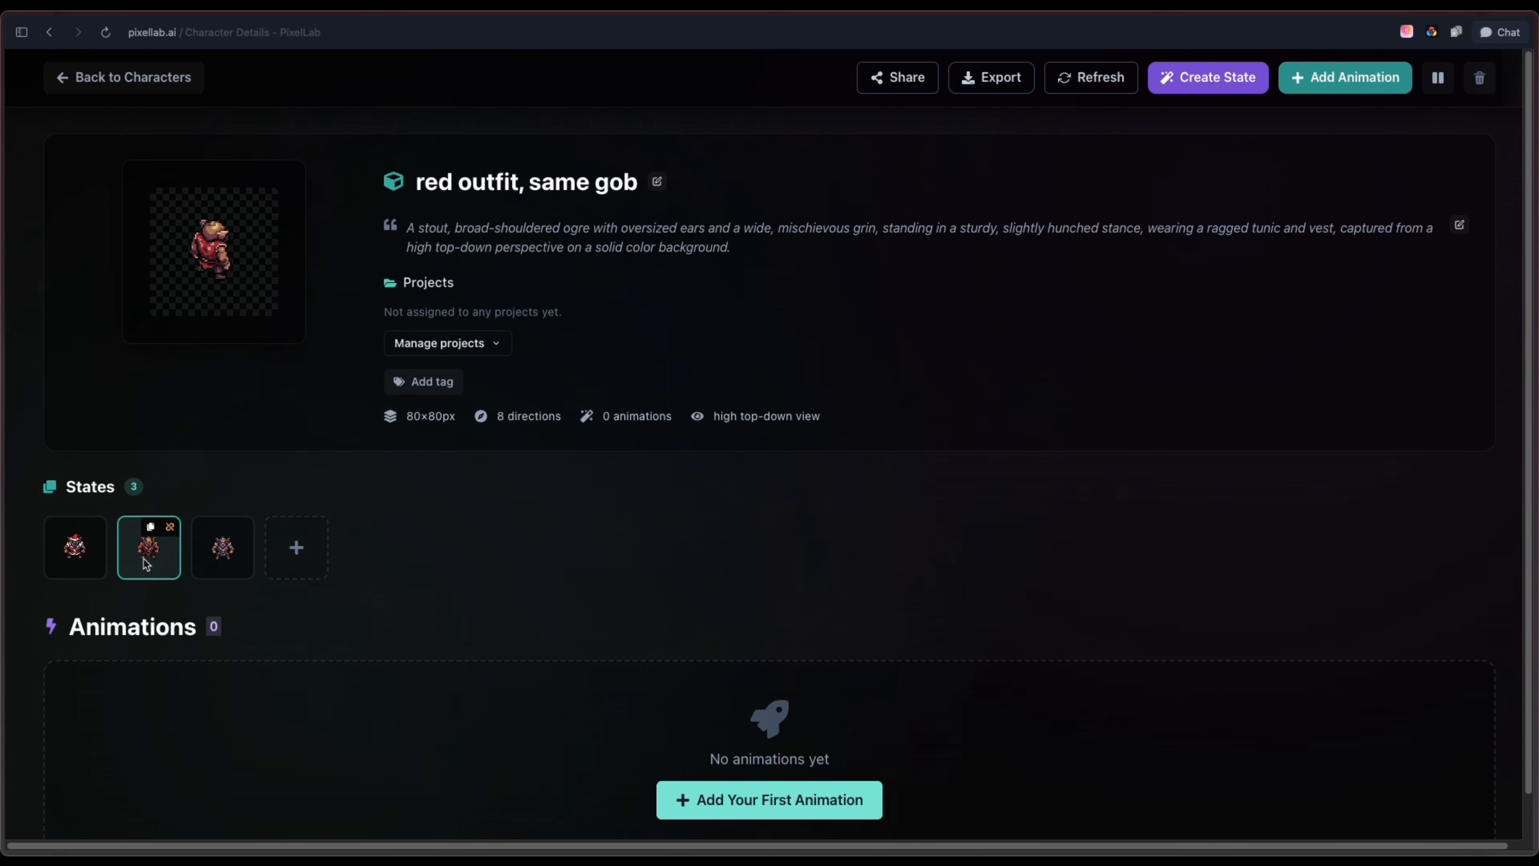
click(83, 563)
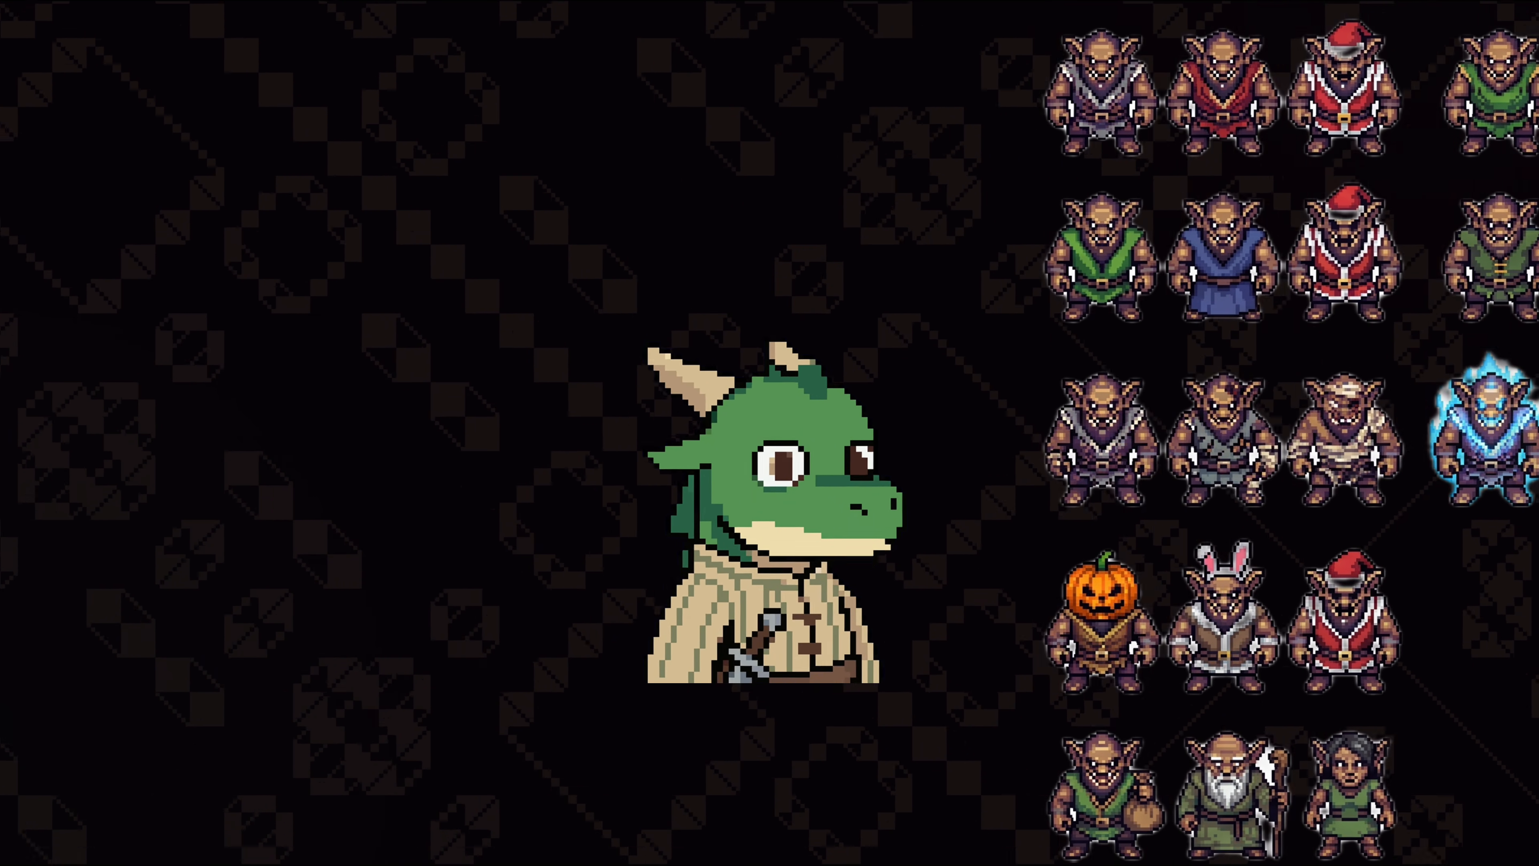
click(160, 557)
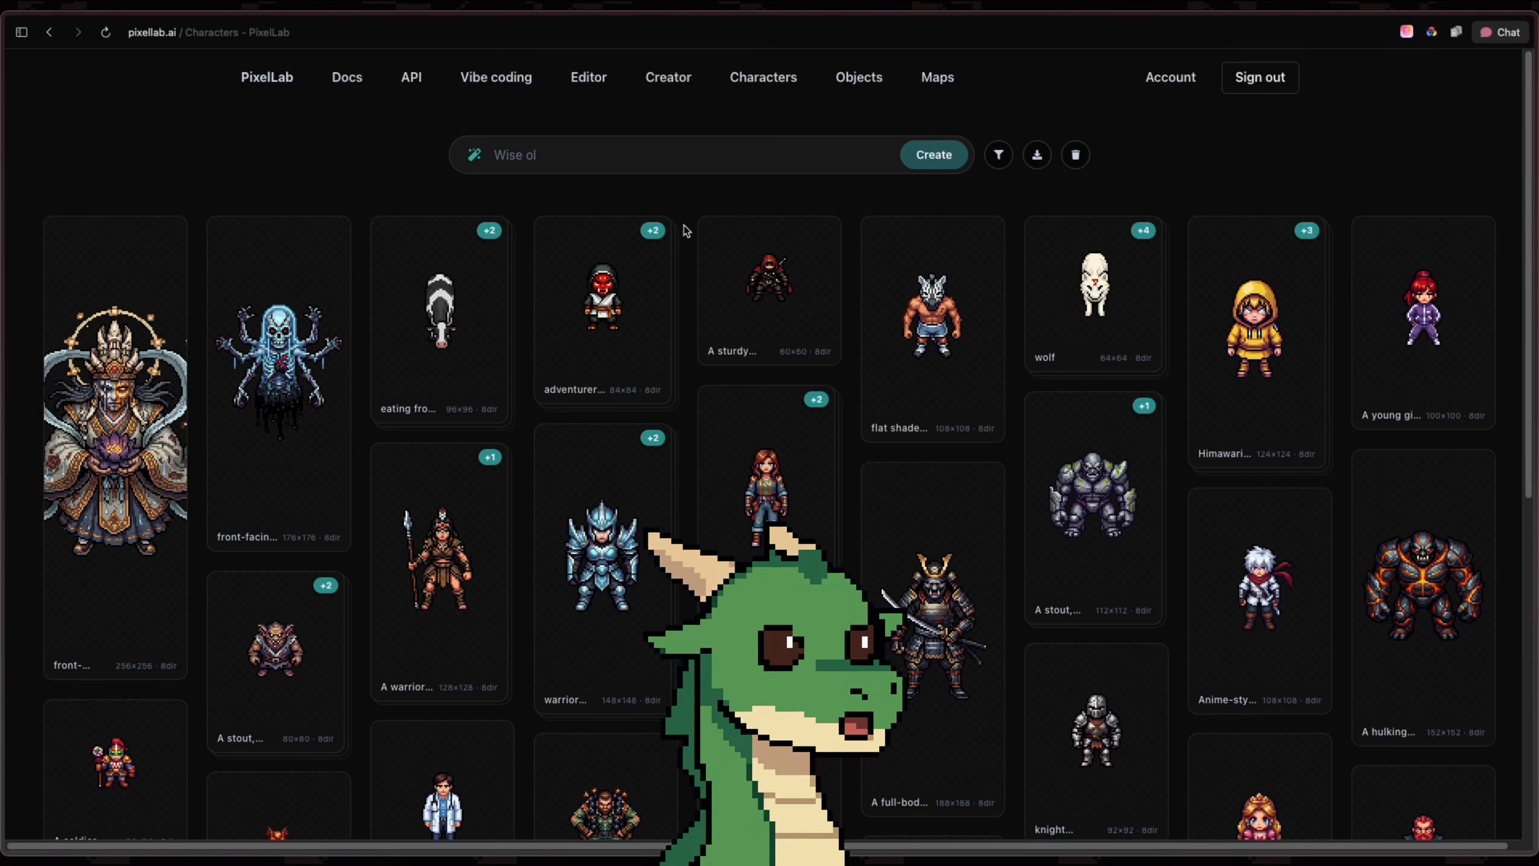
Open the six-armed bluish cursed spirit at 176×176 px and generate a new state described as a "mid-grab" grabbing pose
click(319, 354)
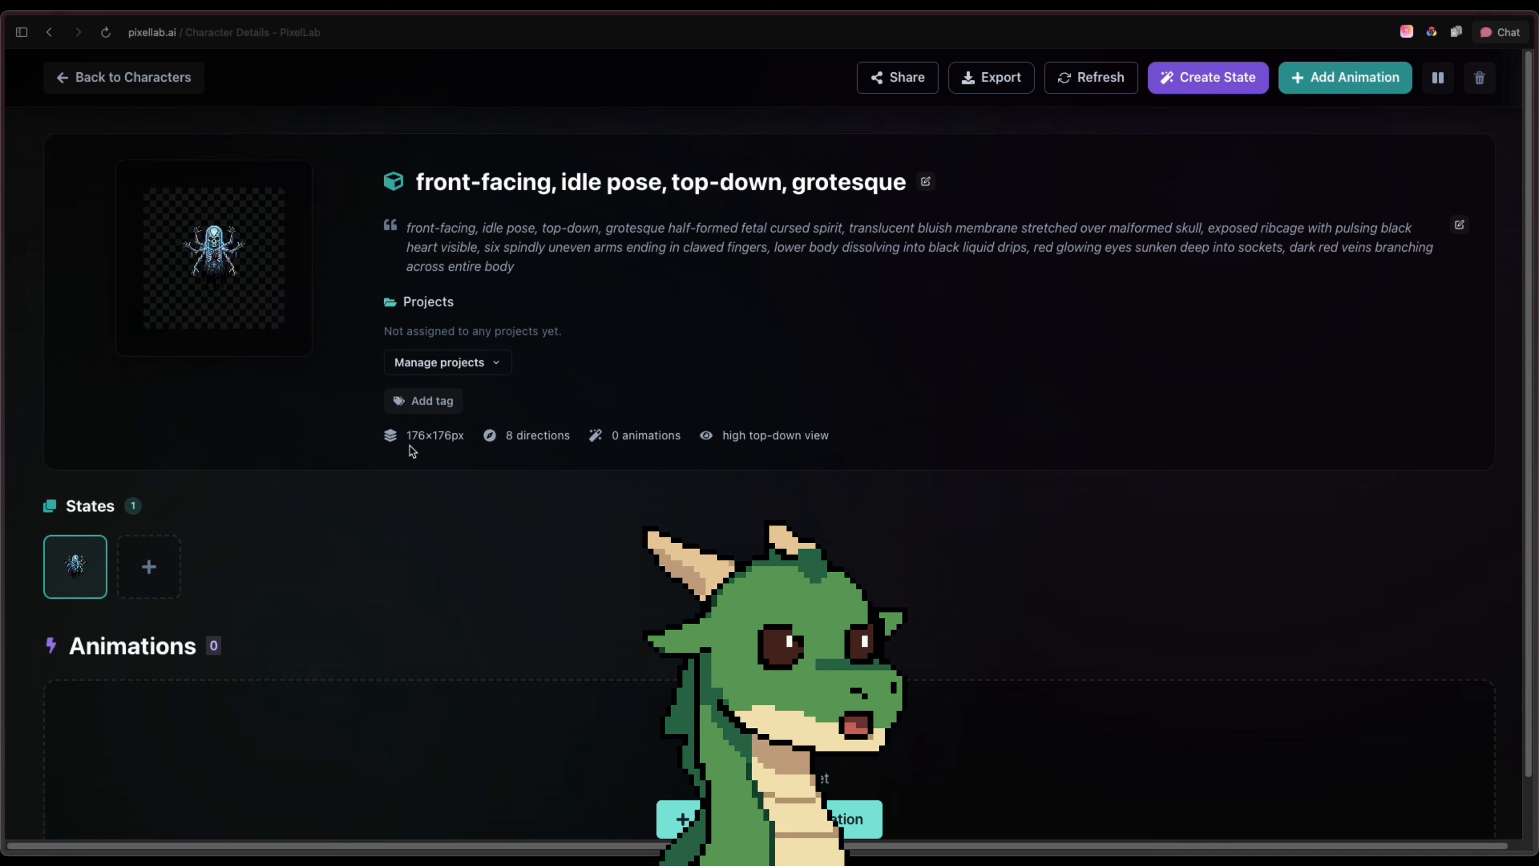
click(160, 551)
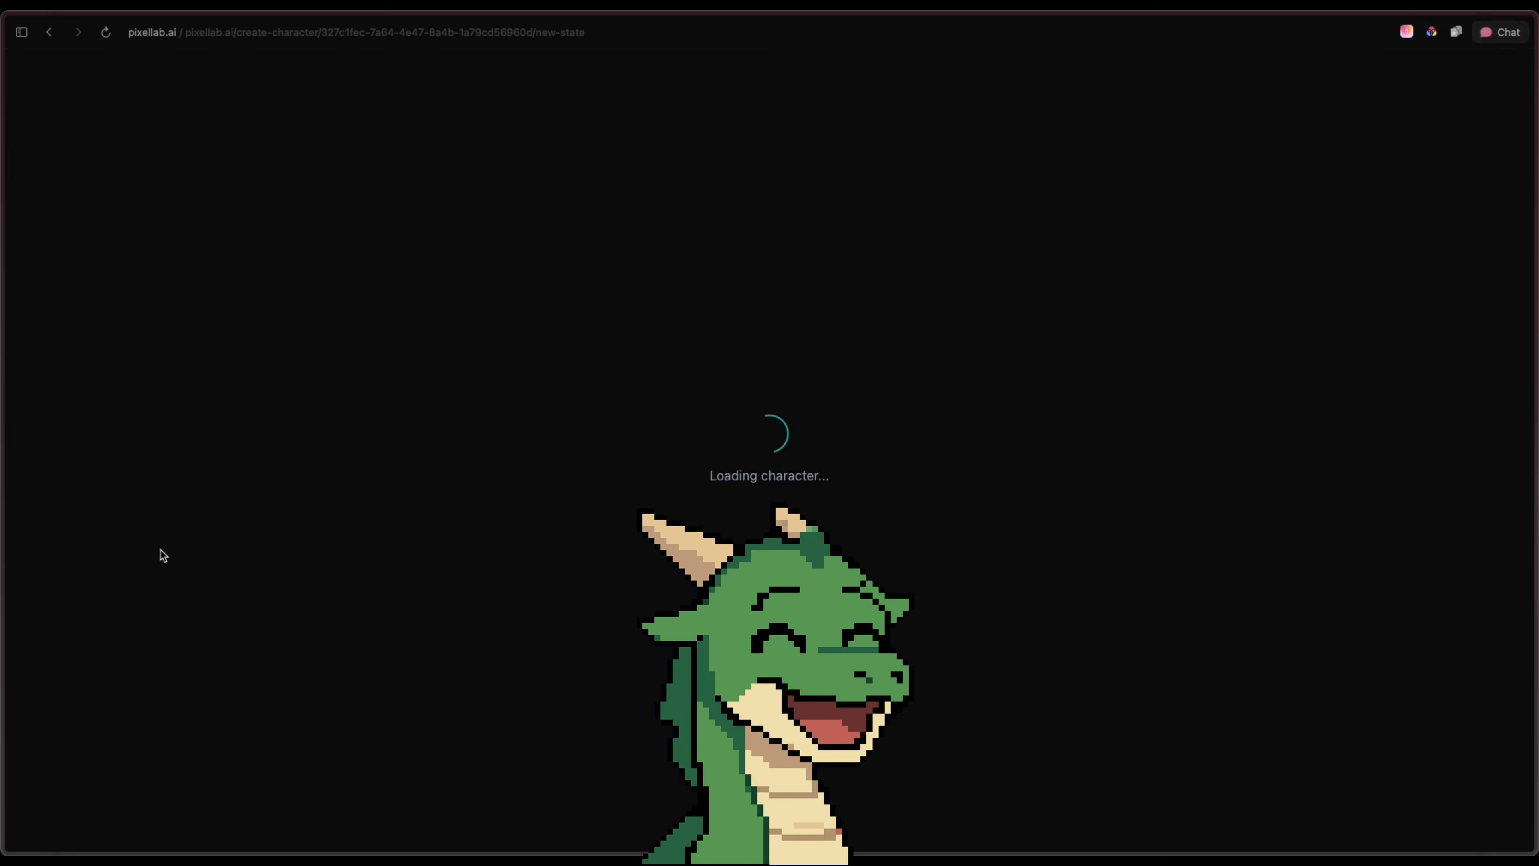
click(773, 447)
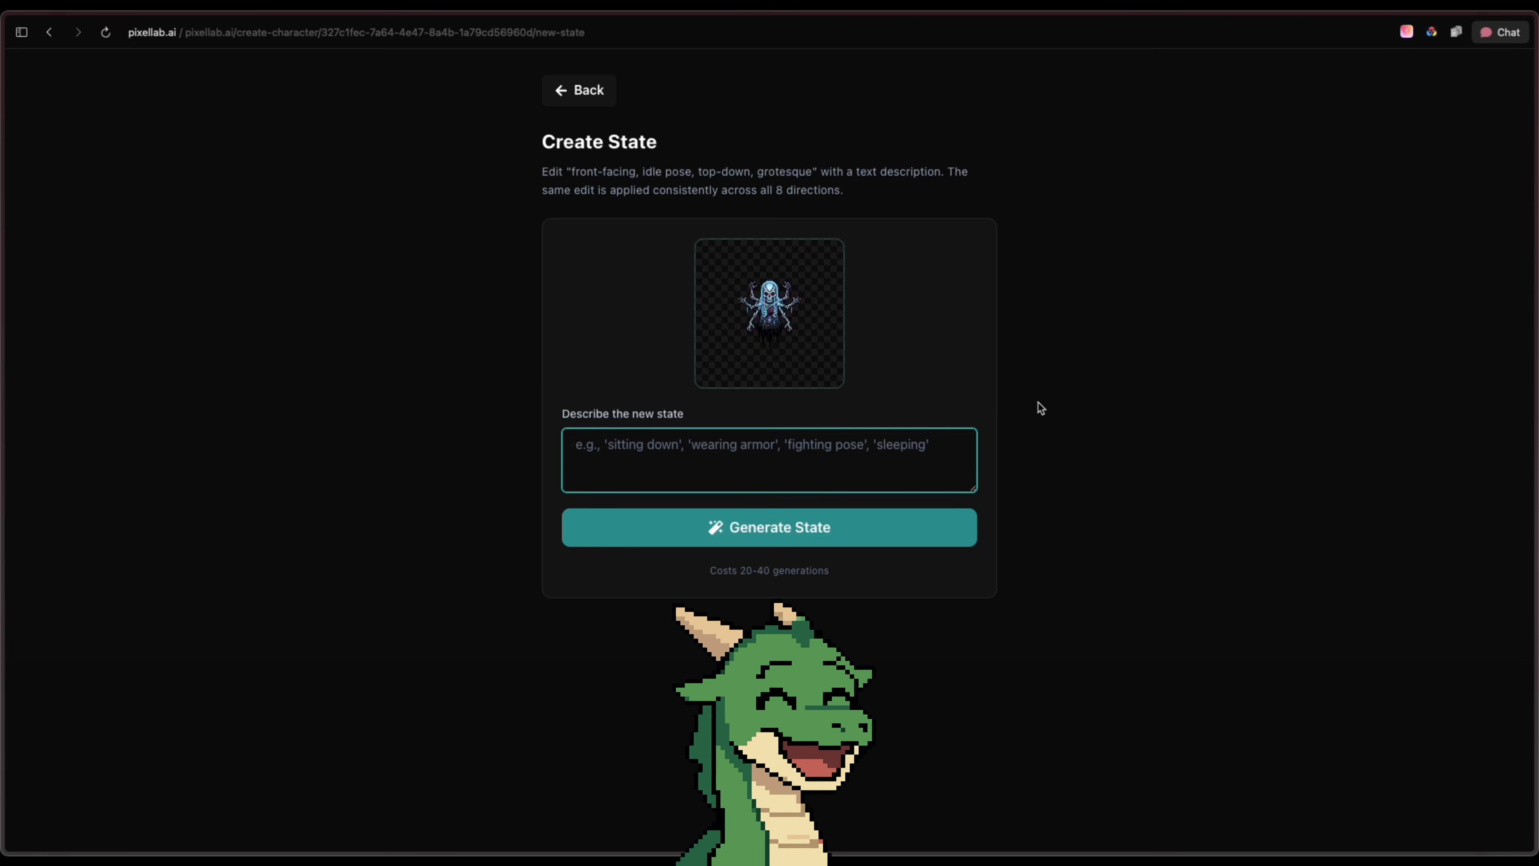
text(mid-grab, grabbing what's in front of it)
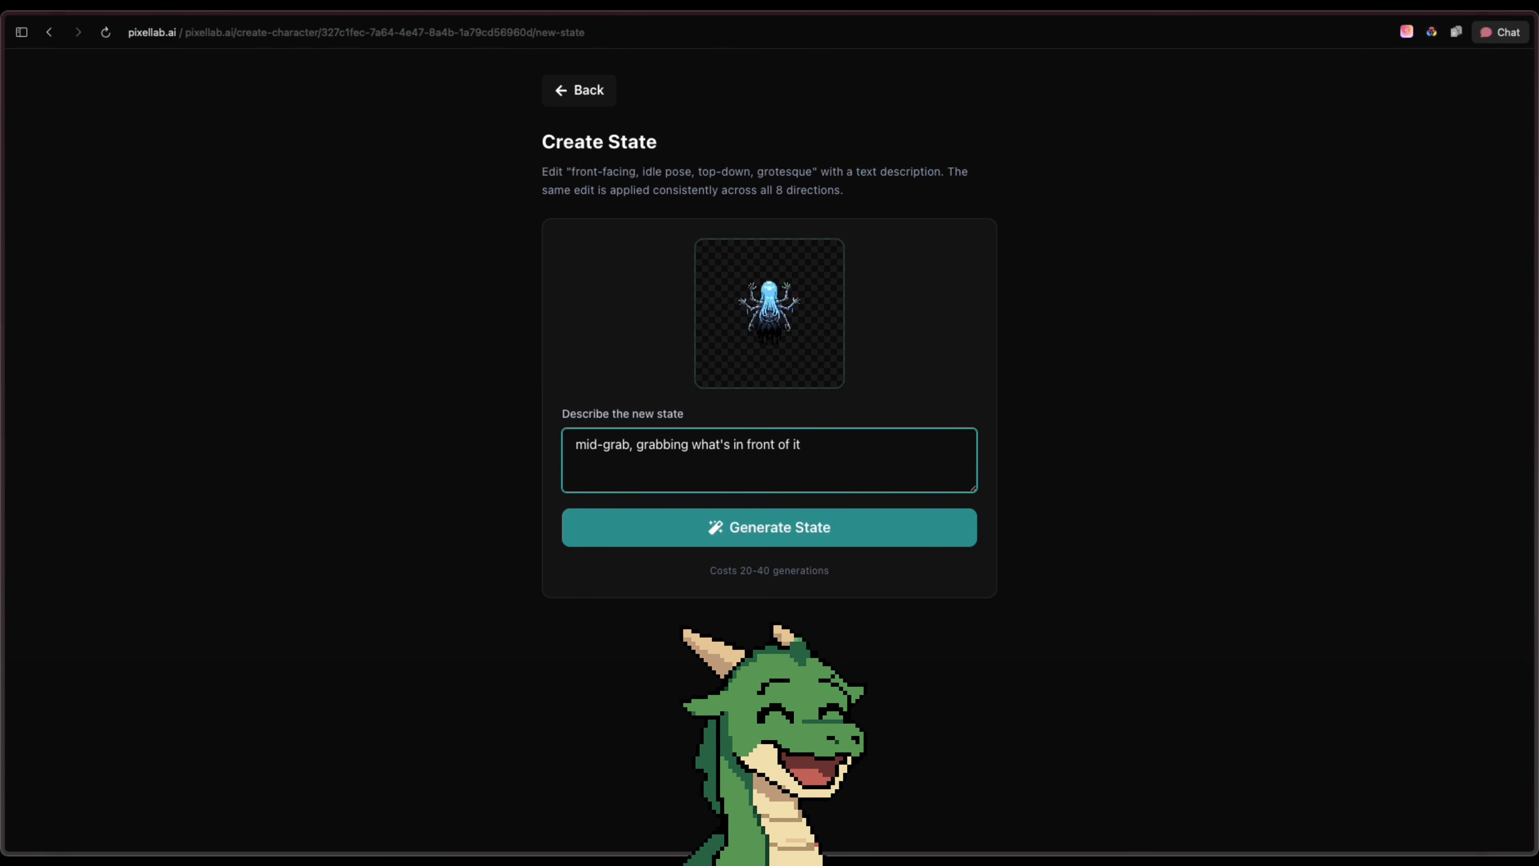
click(887, 525)
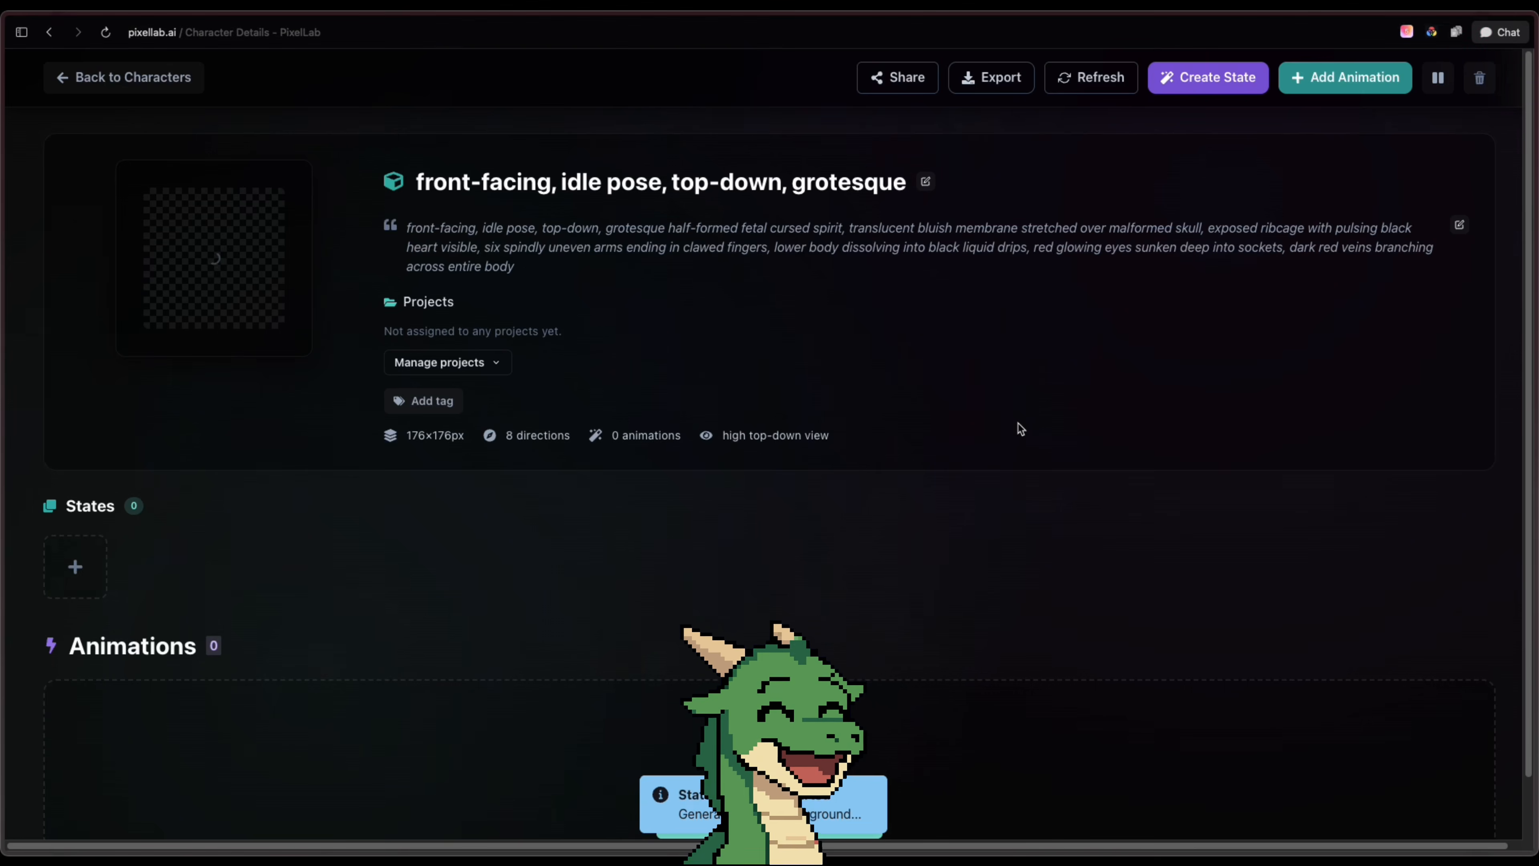
Generate another state of the original cursed spirit described as "on fire"
click(223, 565)
click(892, 450)
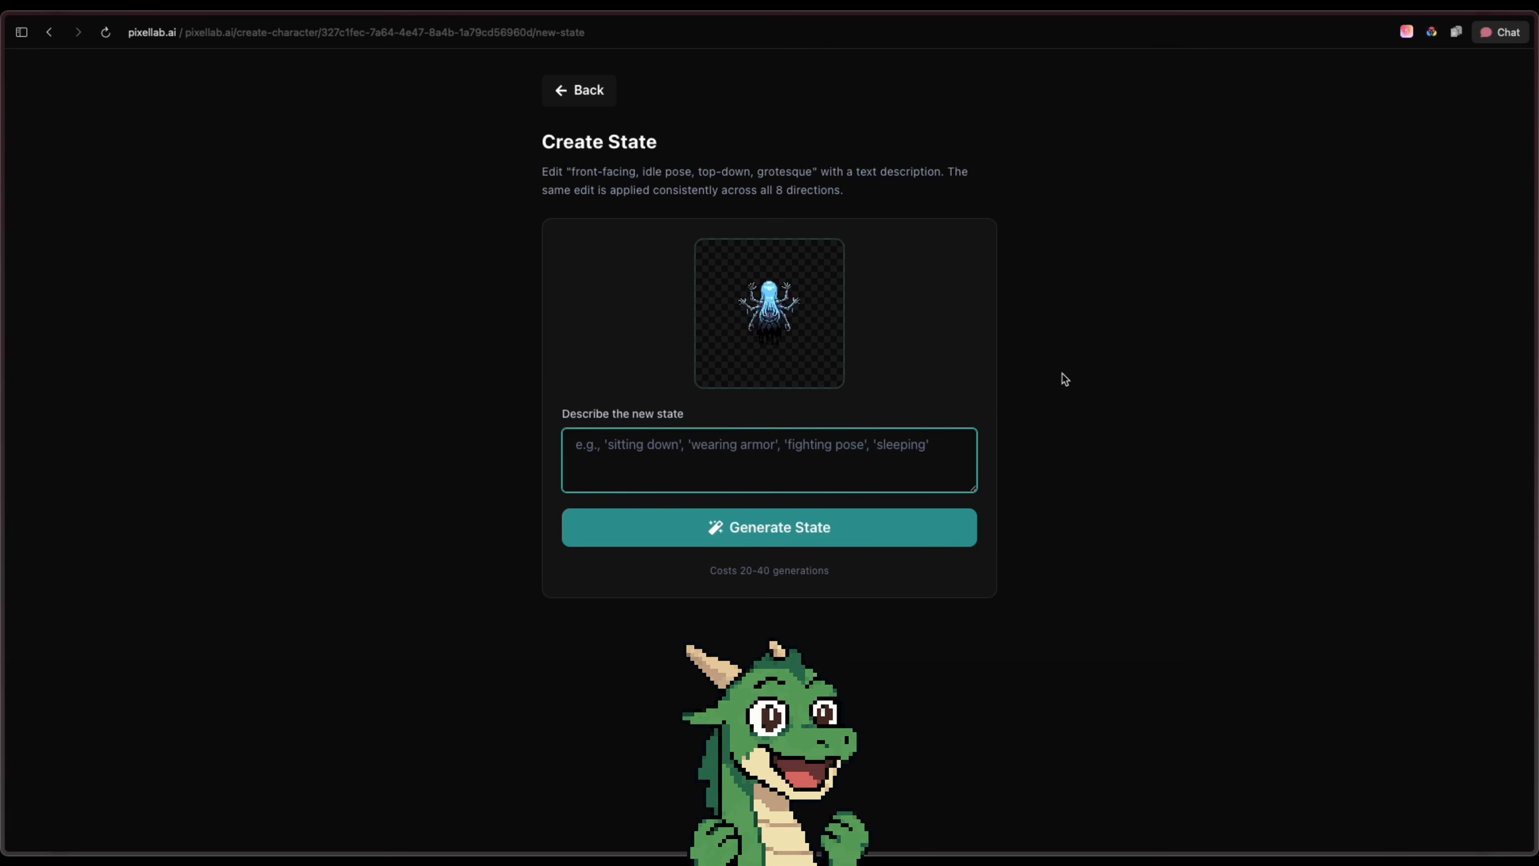
text(on fire)
click(927, 523)
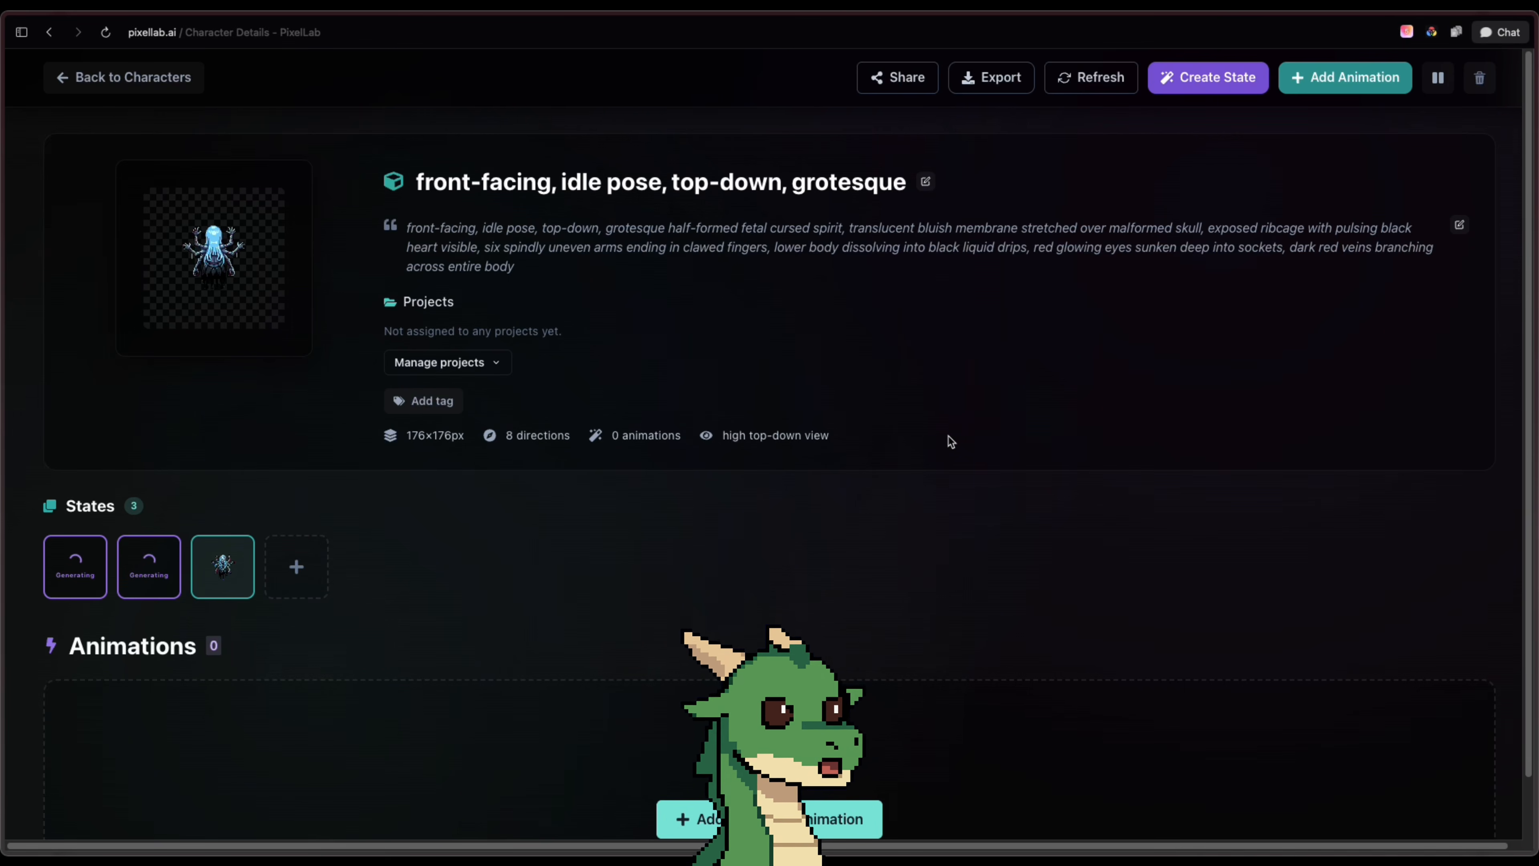
Compare the cursed spirit's mid-grab, original and on fire states by opening each one
scroll(191, 554, down, 1)
click(151, 554)
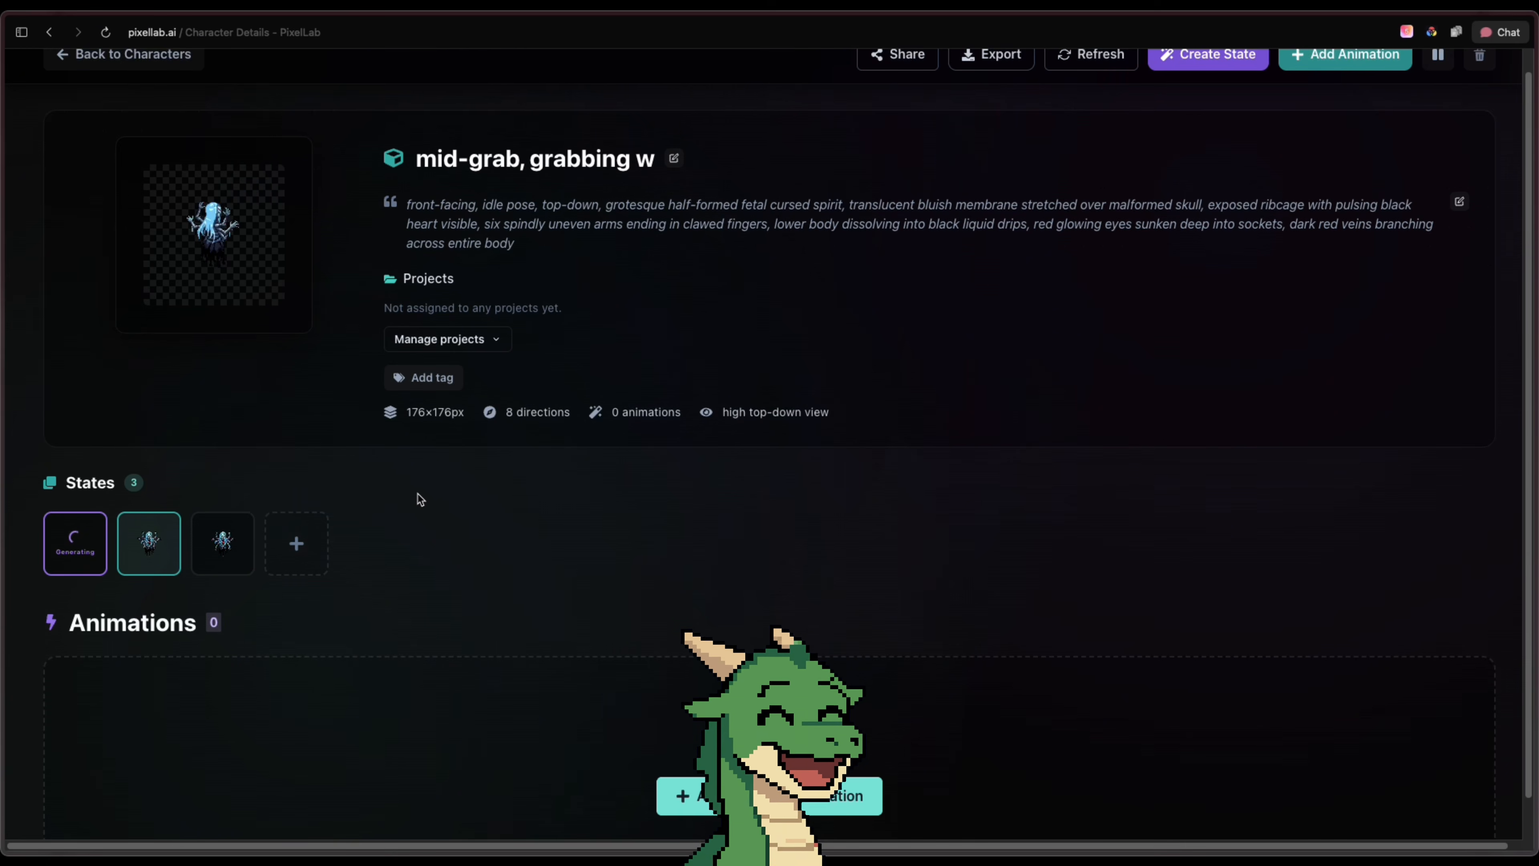
click(222, 543)
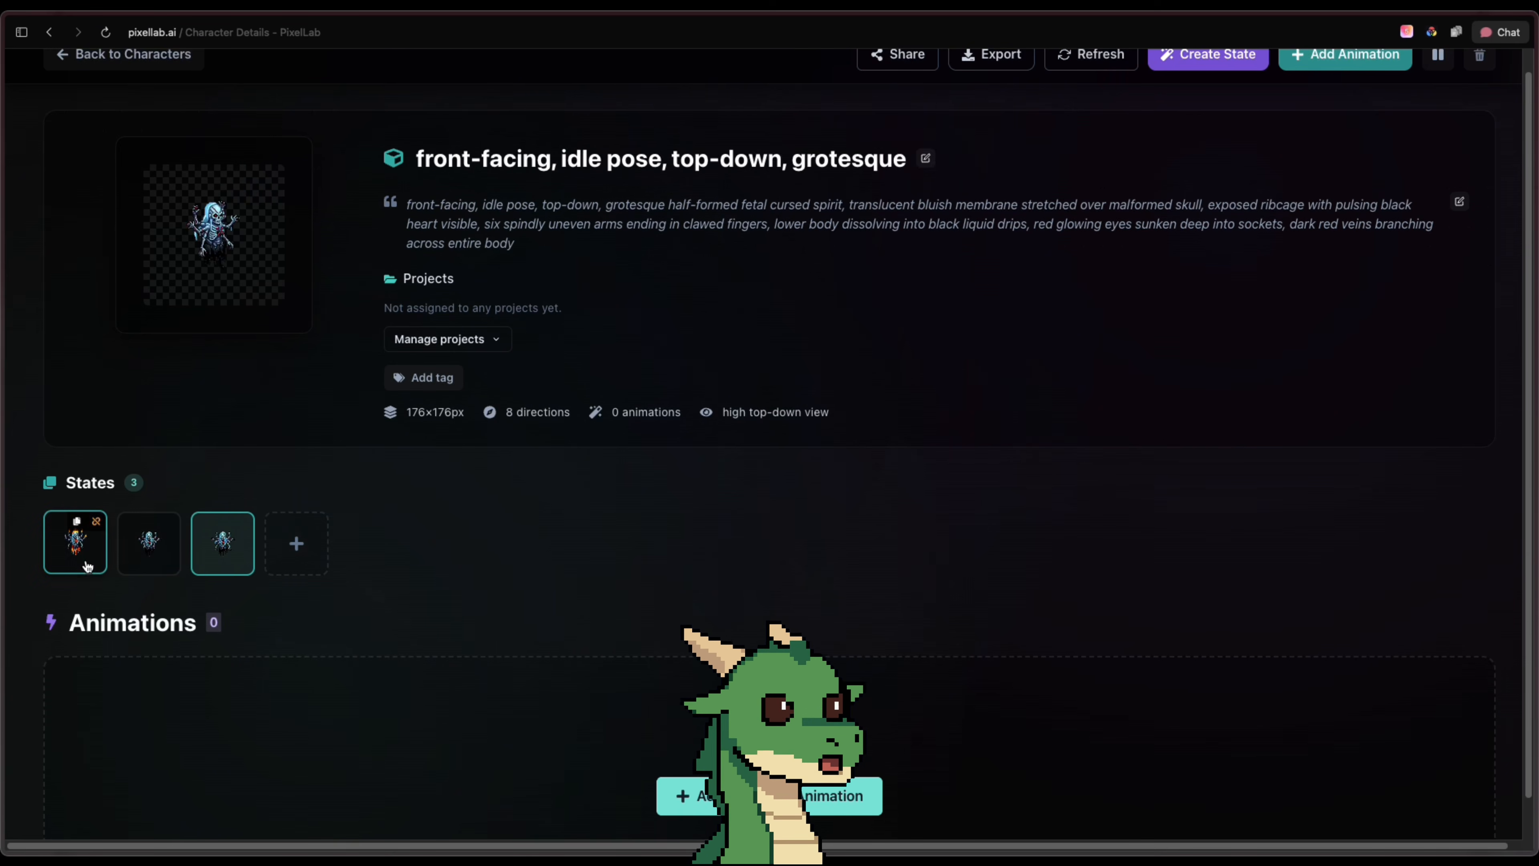
click(85, 557)
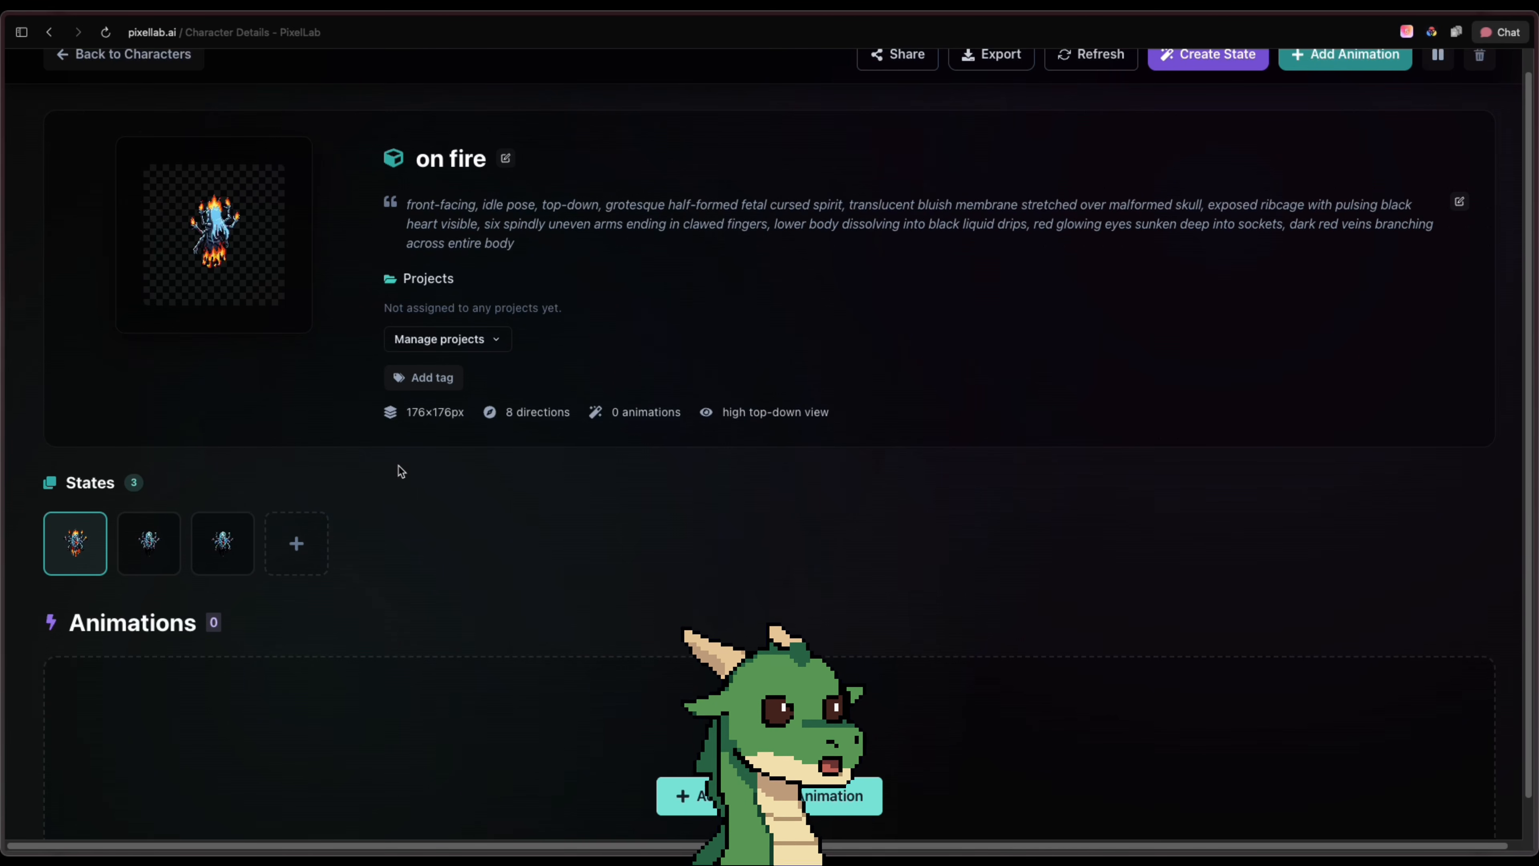
click(244, 559)
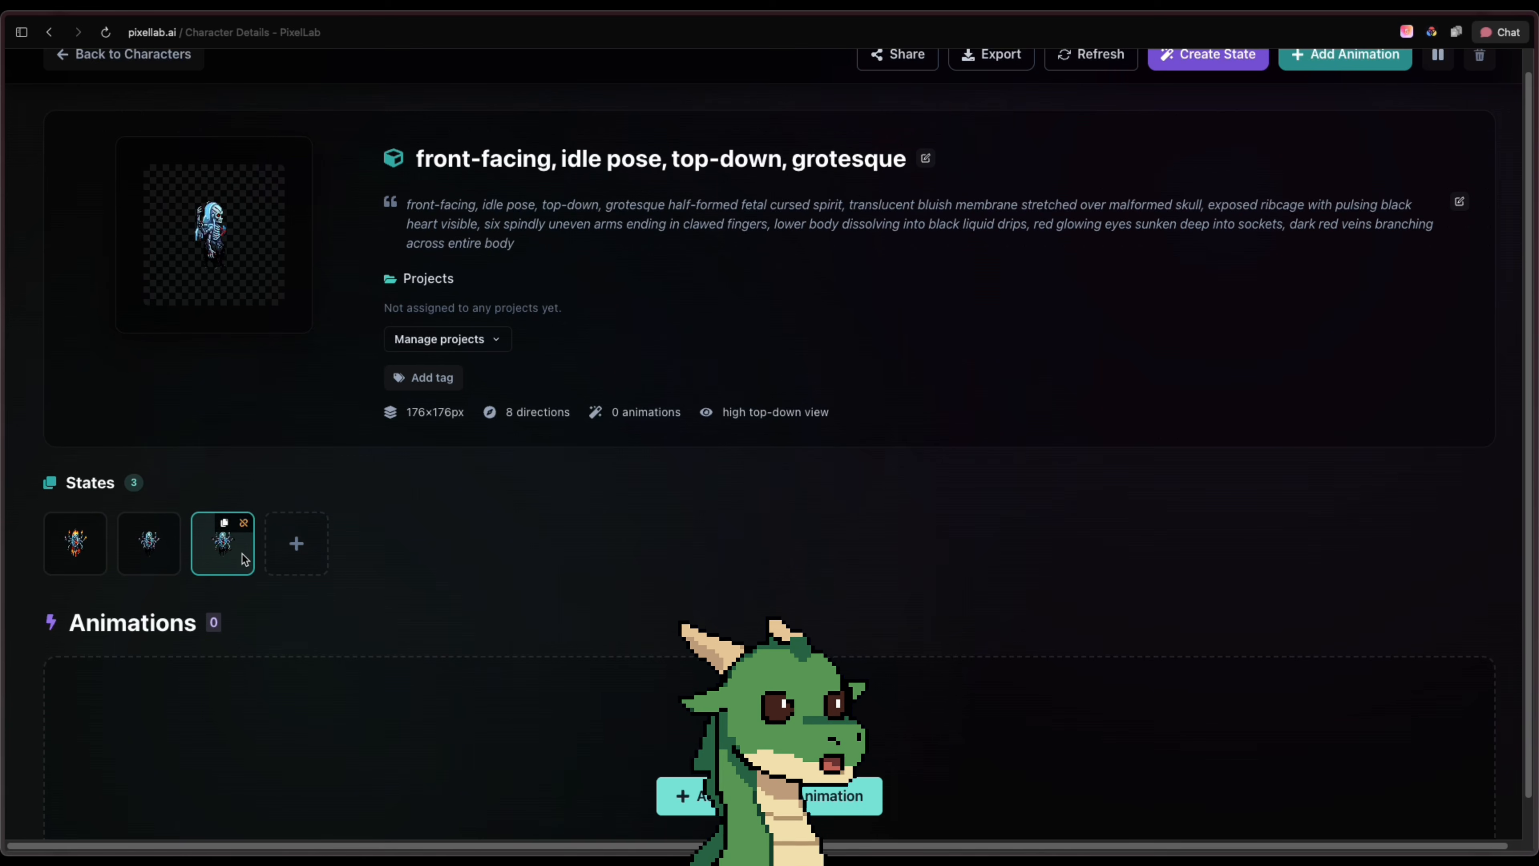
scroll(591, 509, down, 1)
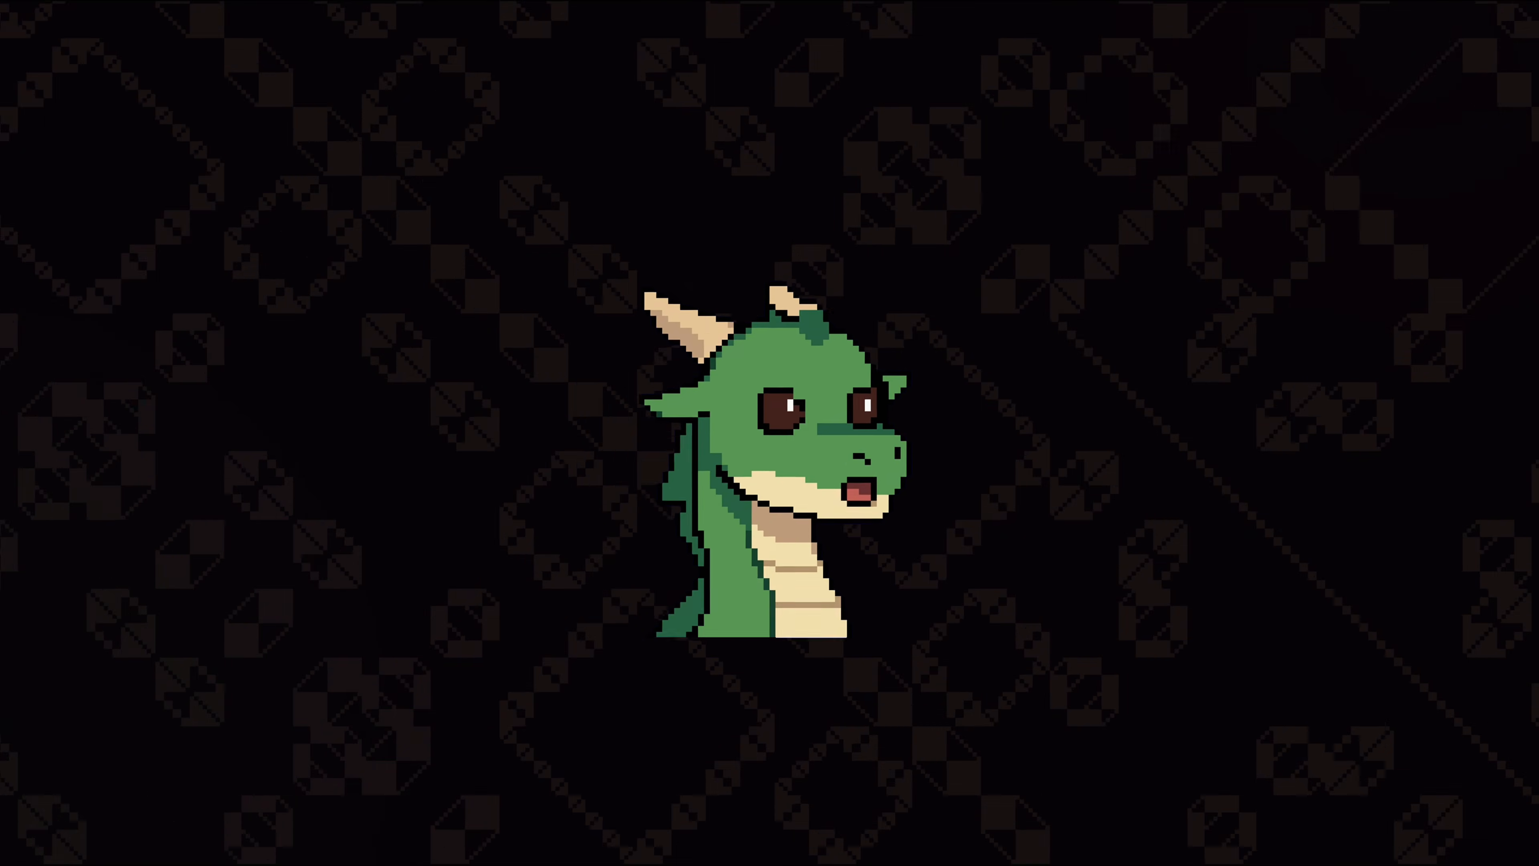